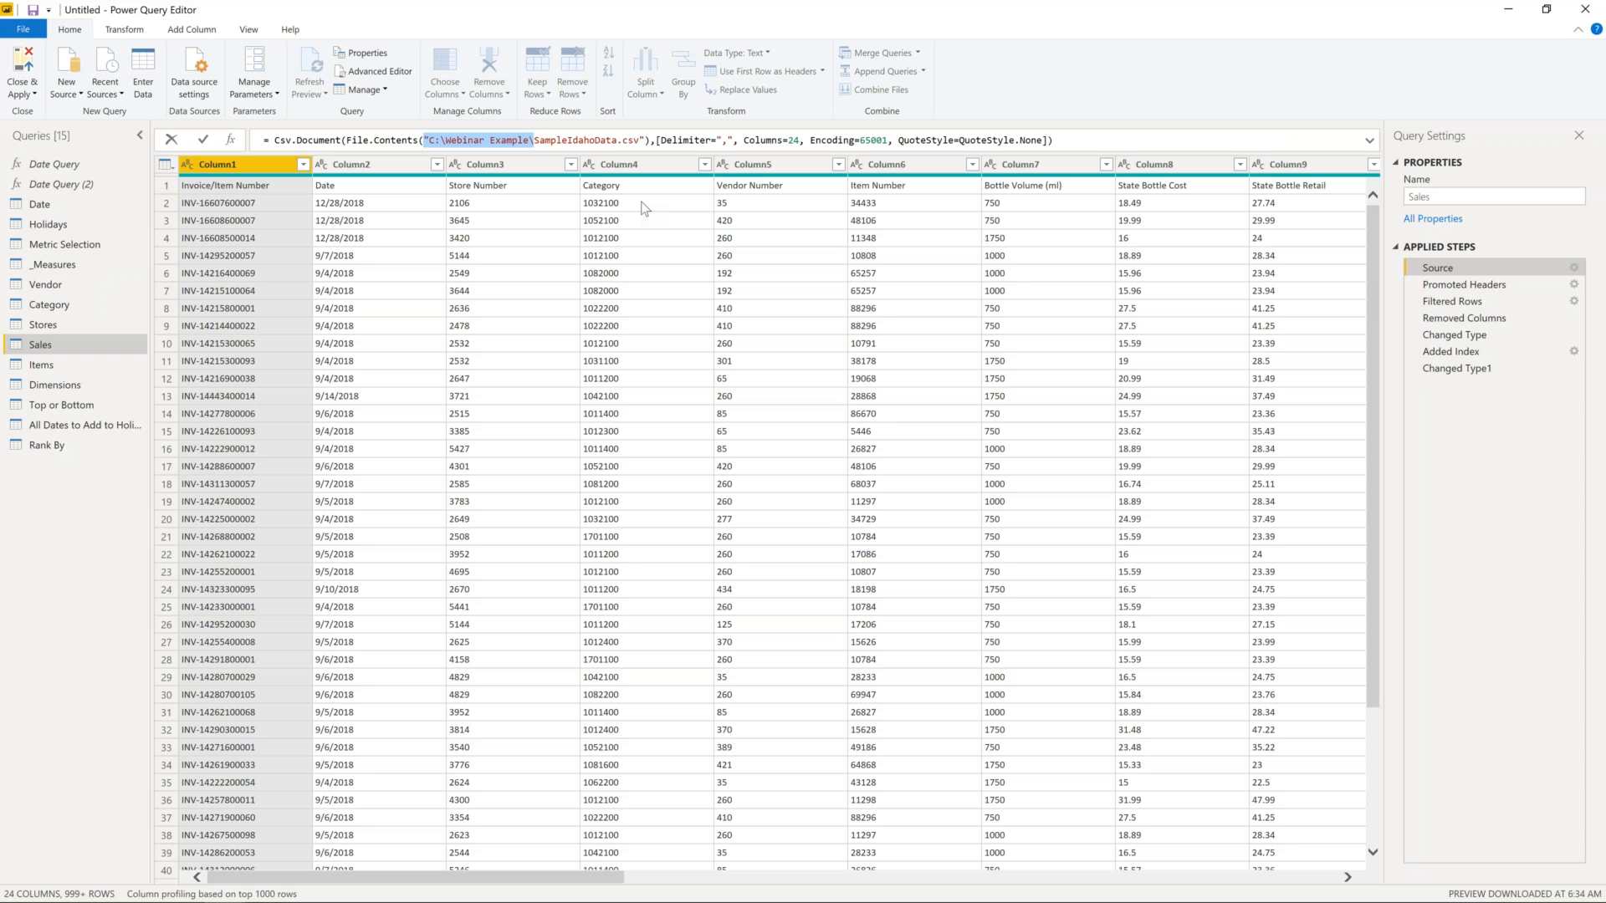
- Inspect the Sales query's CSV source file path in its settings, leaving it unchanged
click(431, 142)
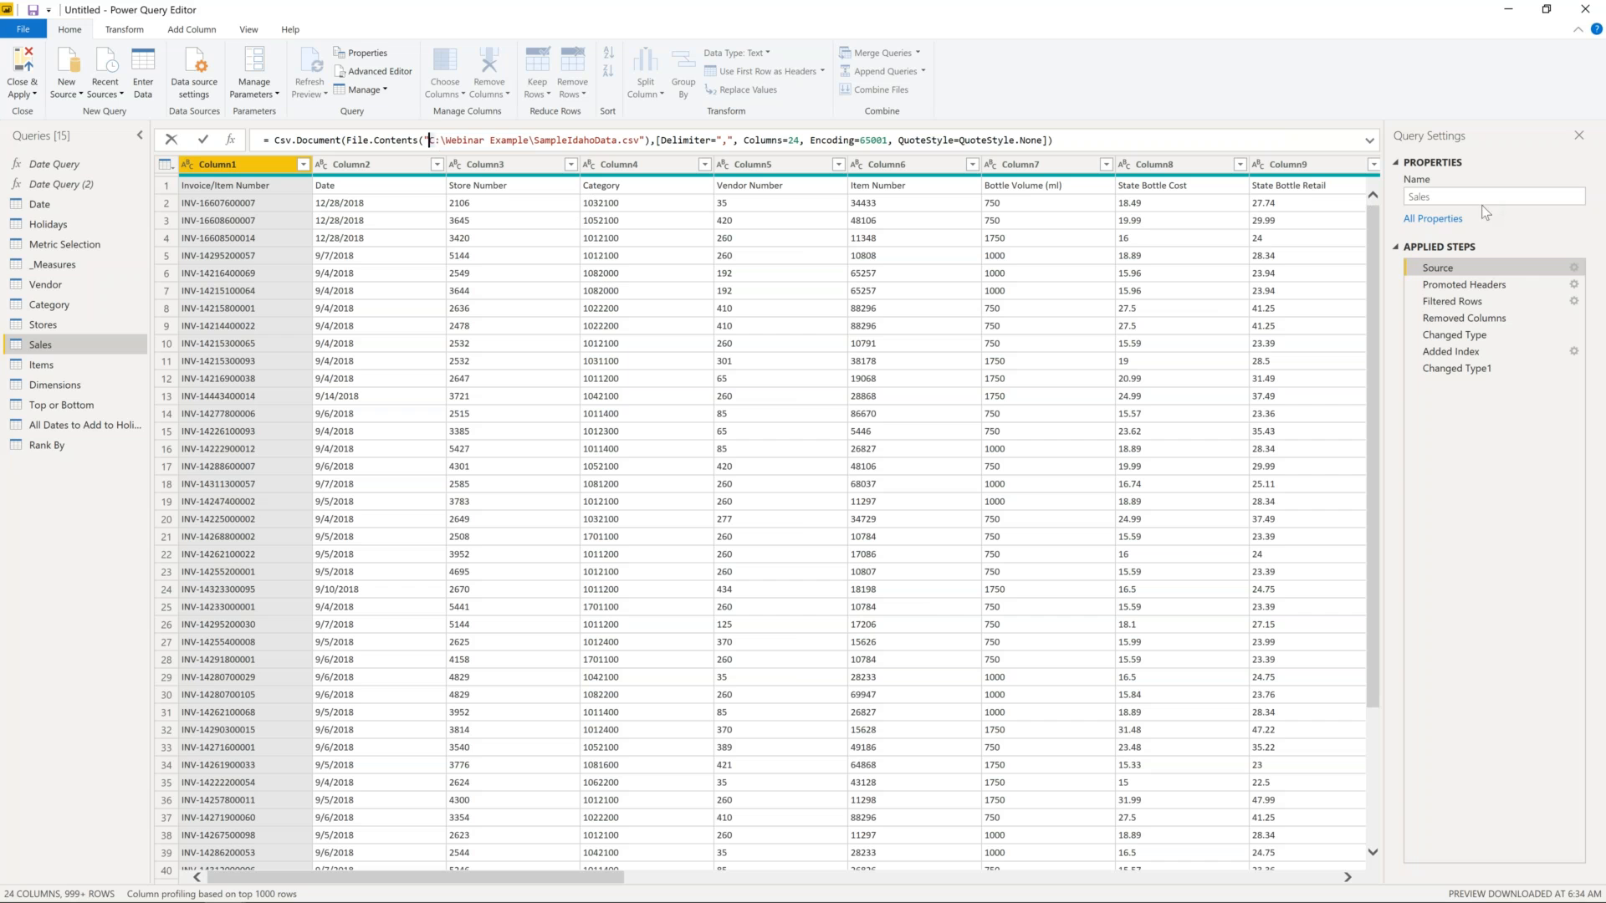
click(1576, 271)
click(1576, 271)
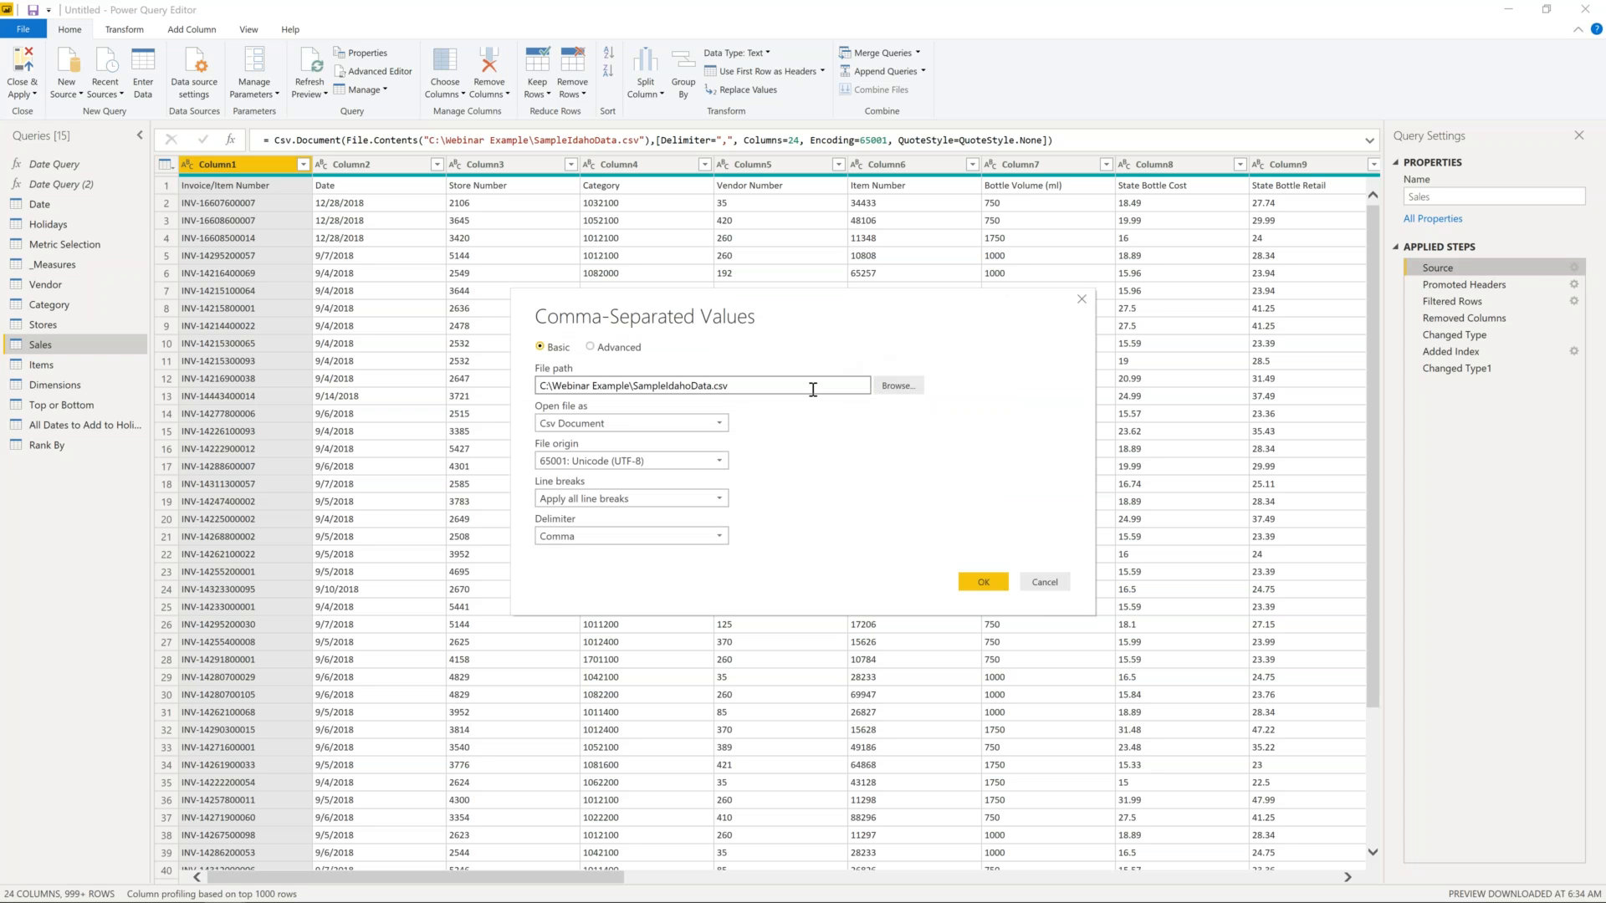
drag(810, 385, 546, 386)
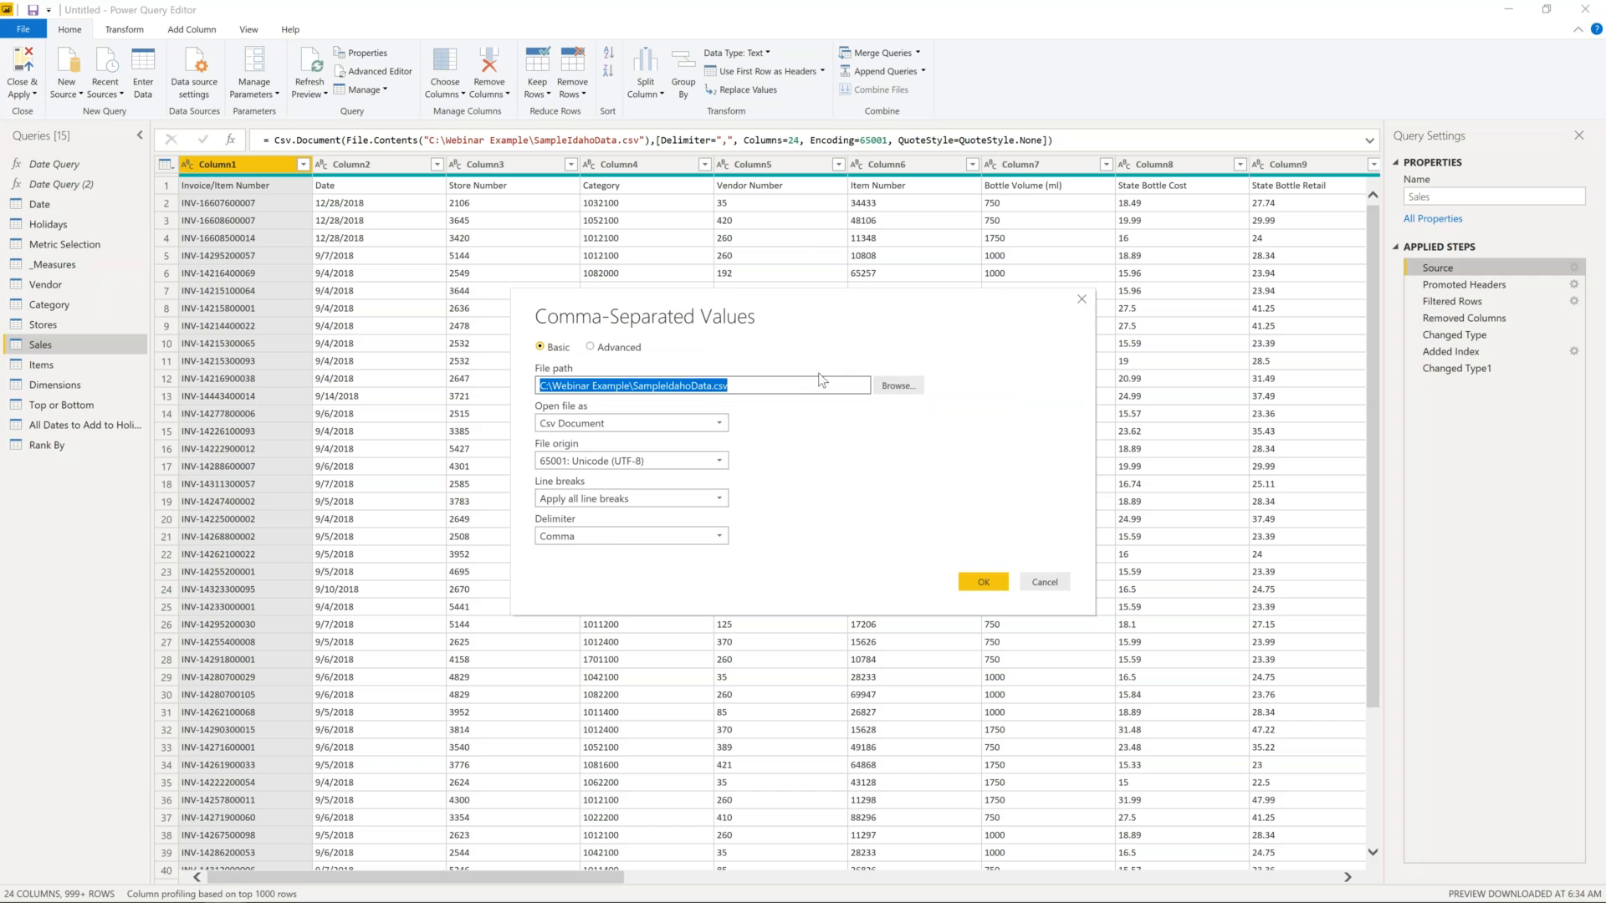
click(1045, 582)
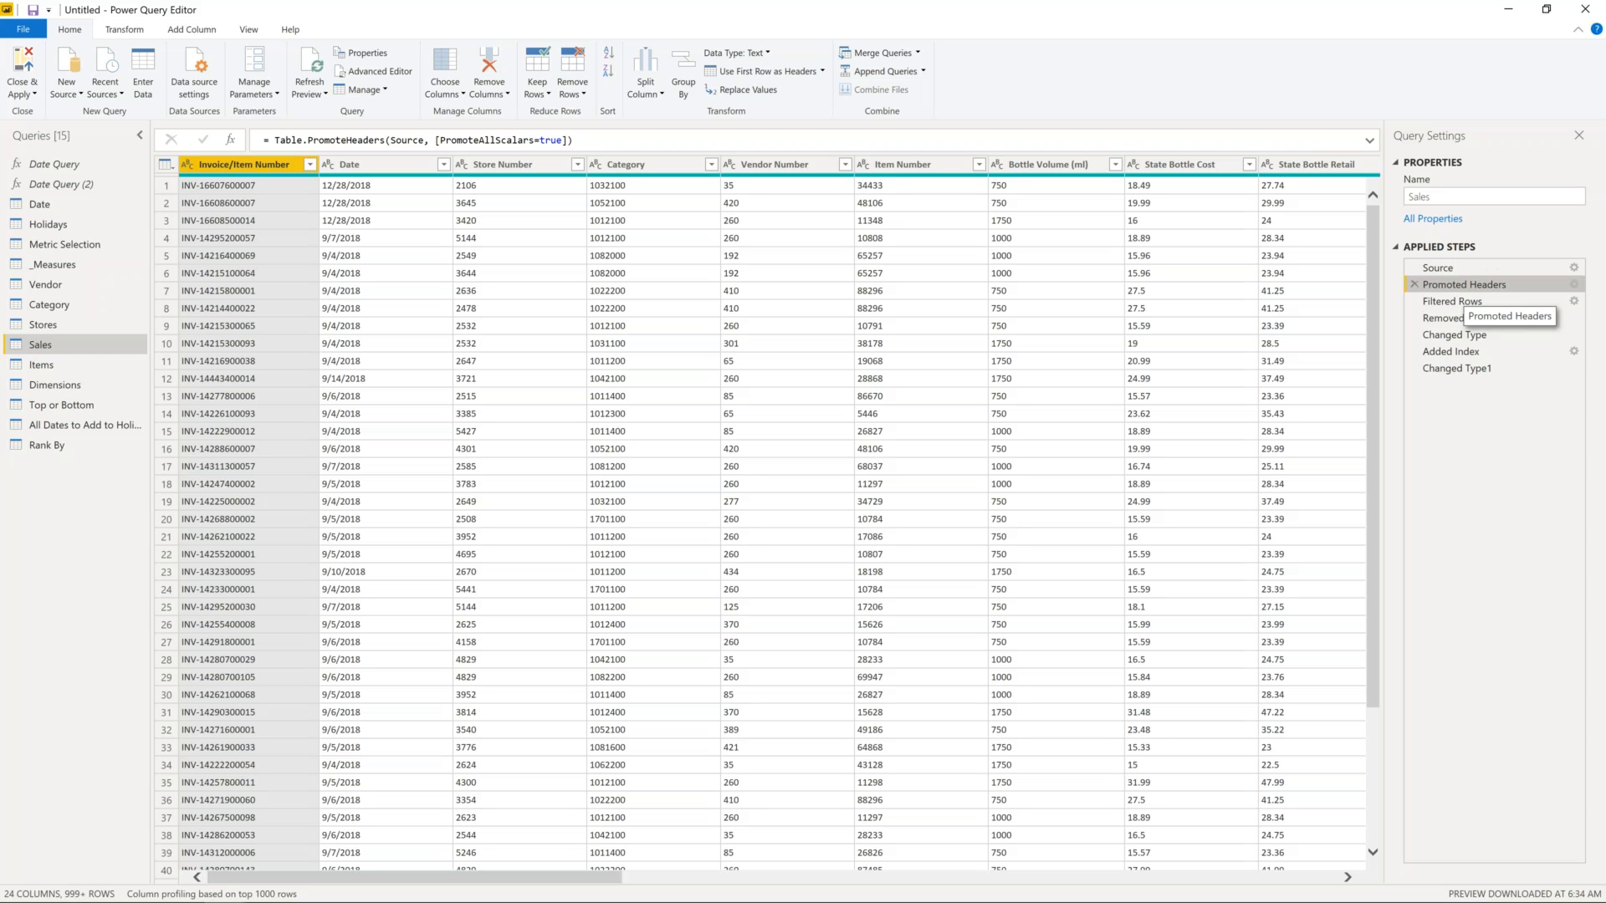
- Step through Sales' Filtered Rows, Removed Columns and Changed Type steps, checking Date's data type
click(1474, 304)
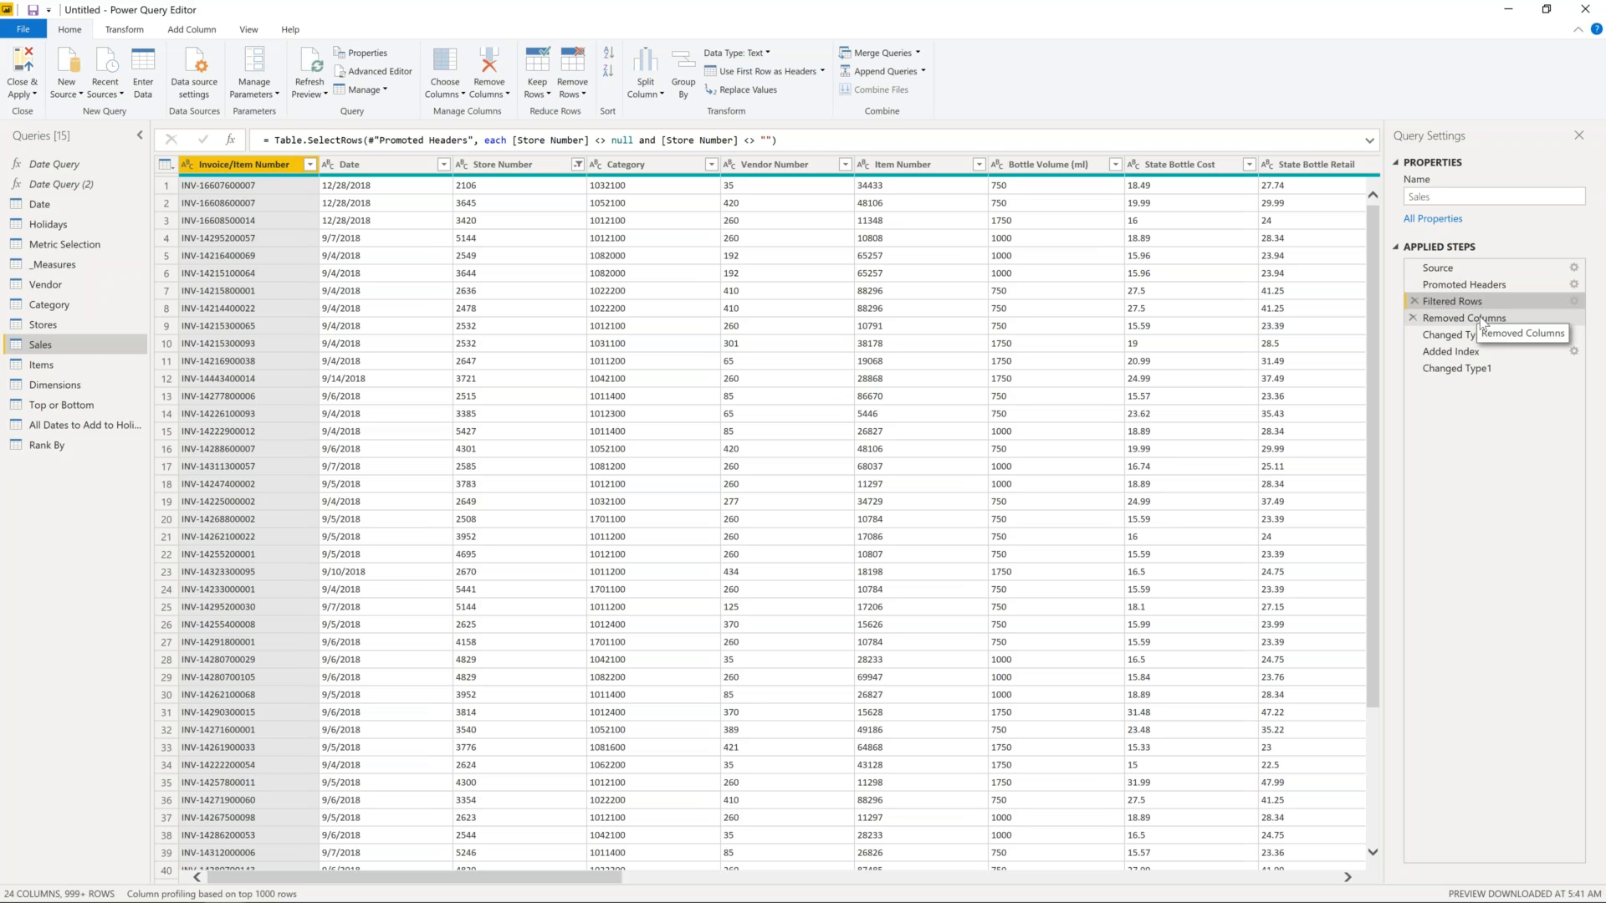
click(1483, 321)
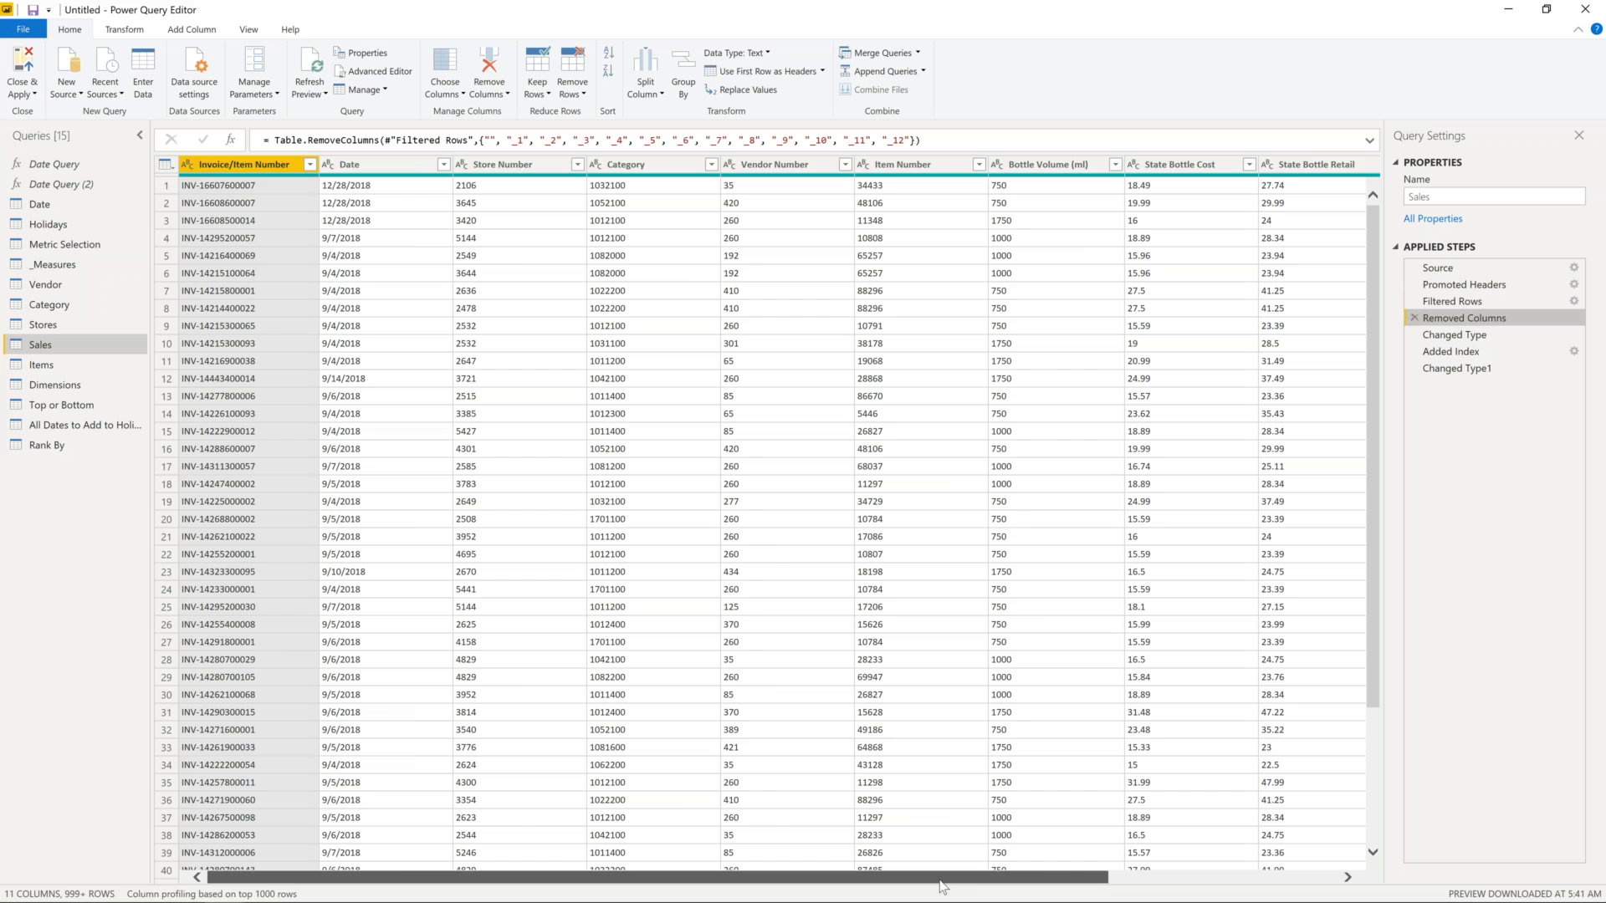
scroll(942, 887, right, 4)
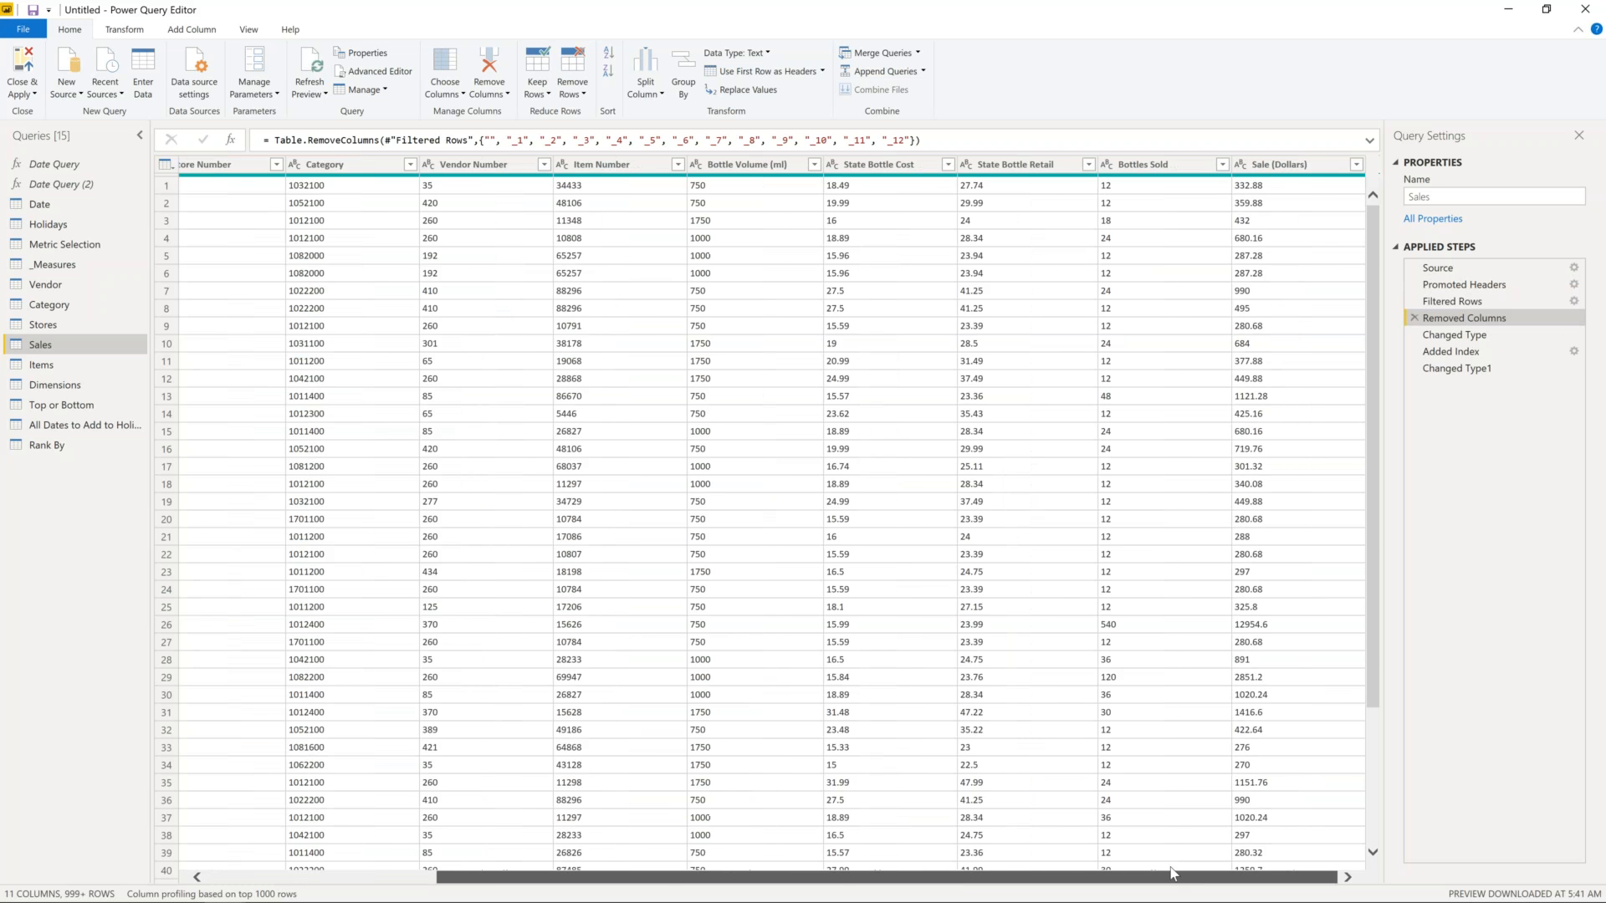
scroll(951, 872, left, 4)
click(1474, 336)
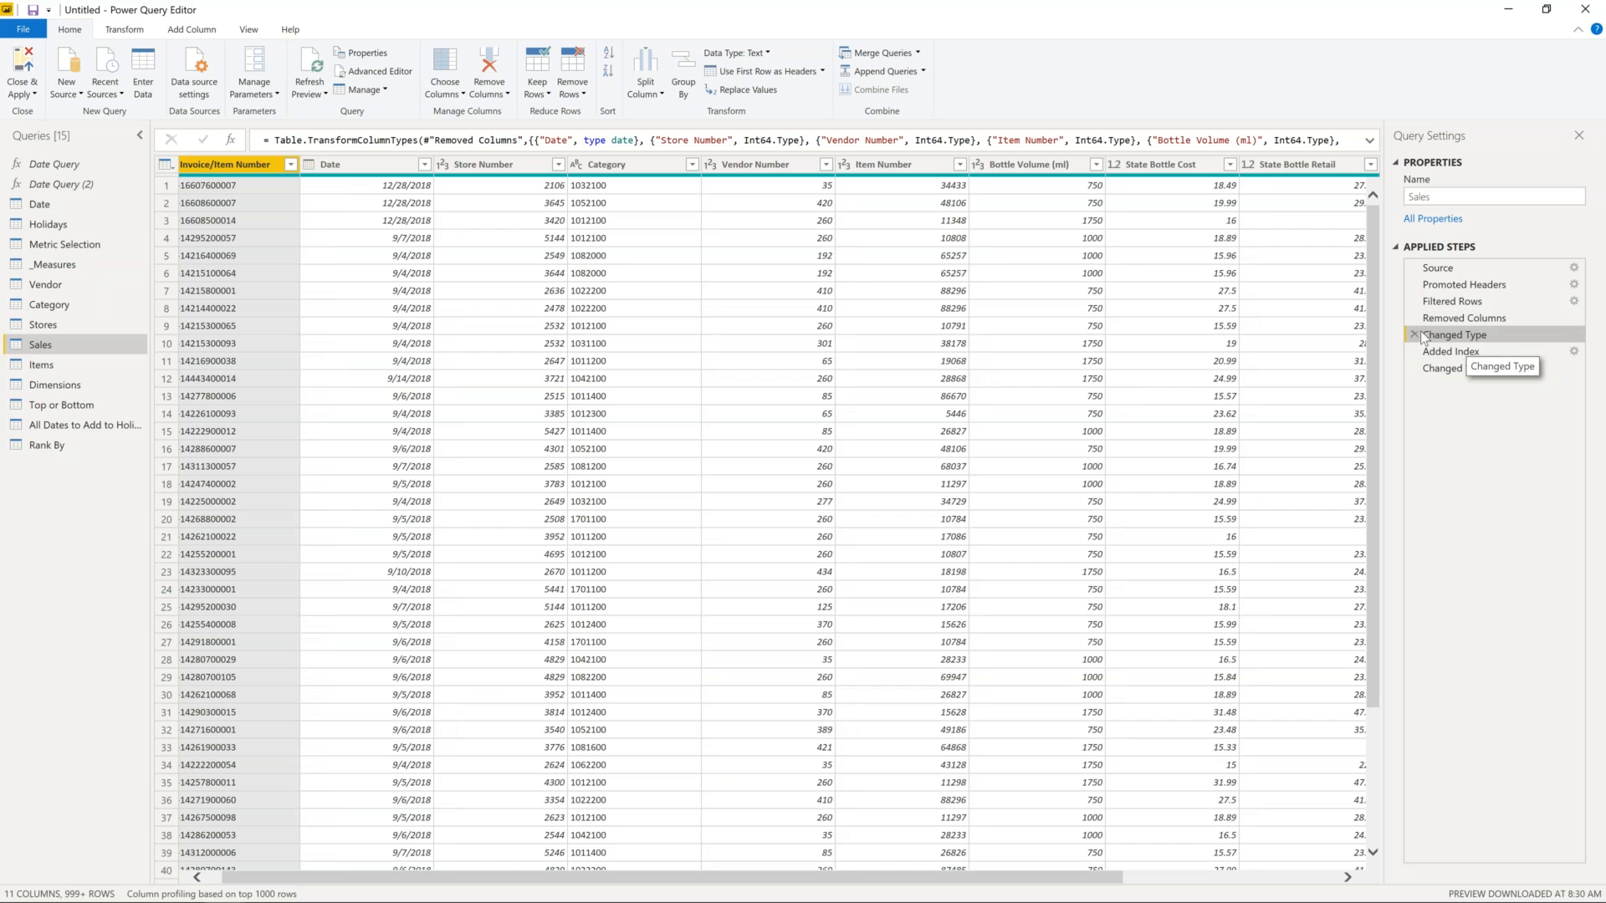
click(374, 165)
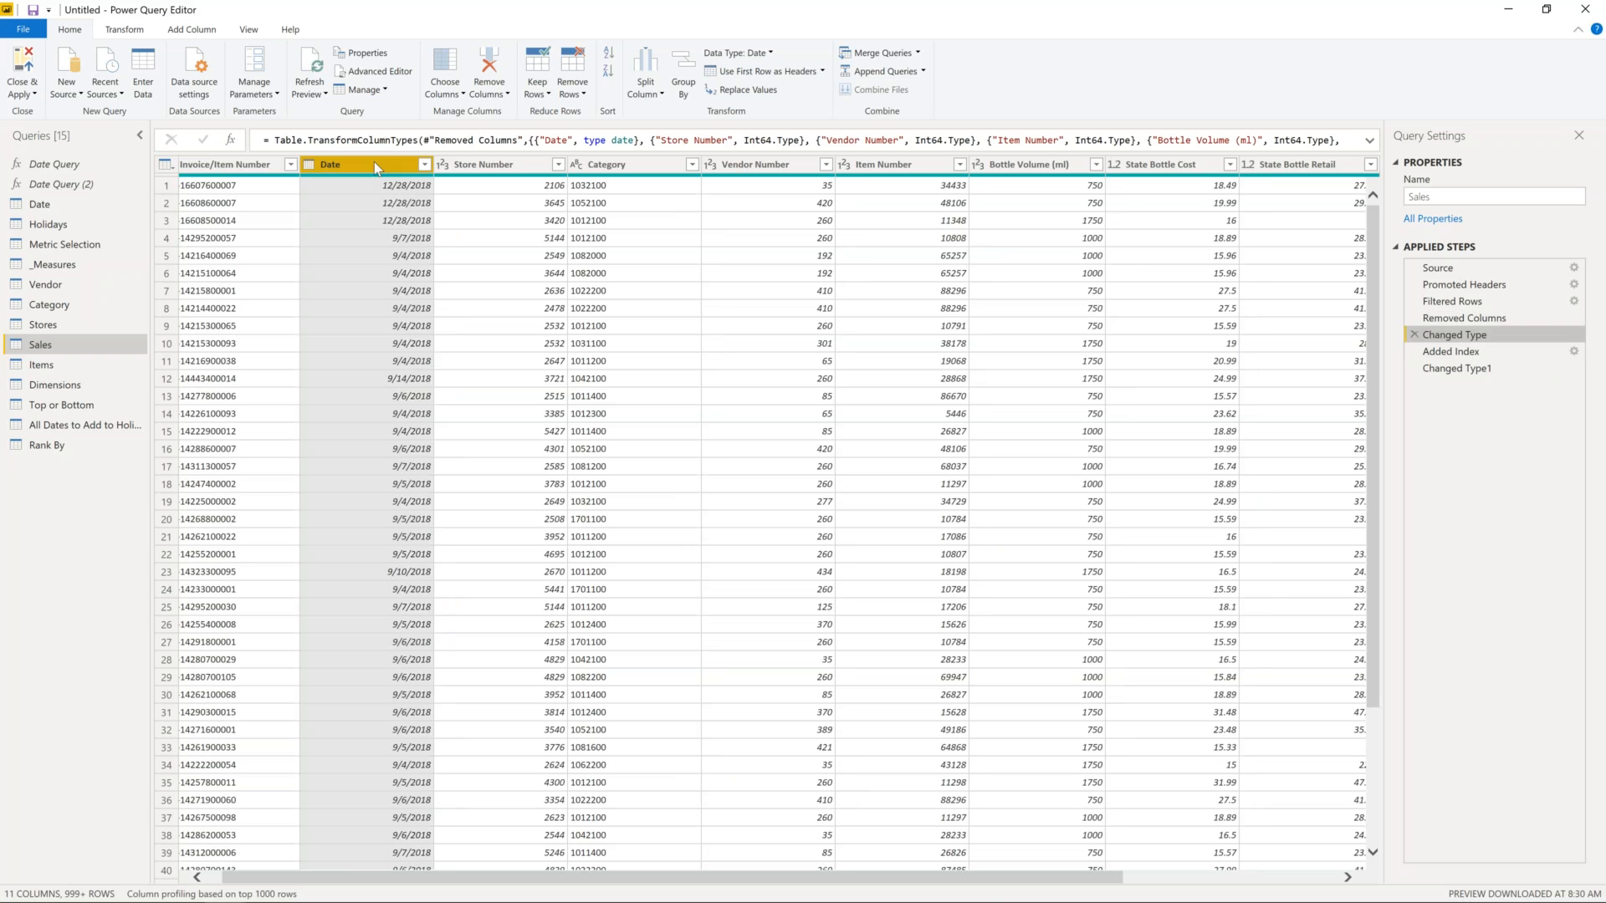
- Check the decimal type of a State Bottle Cost value from the Transform tab
click(124, 29)
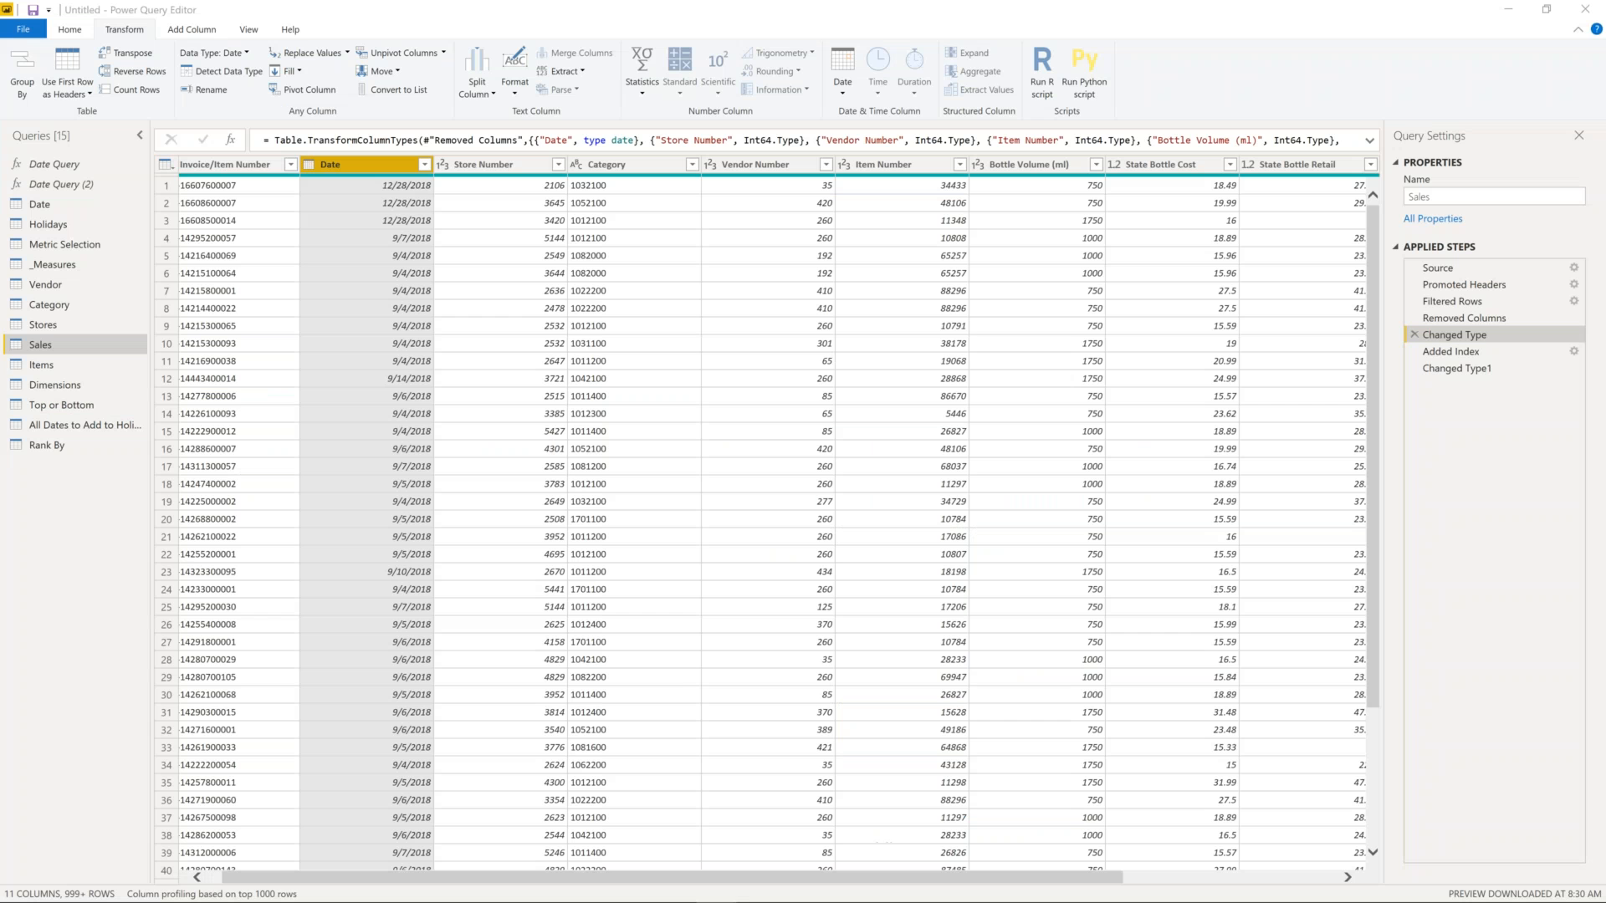
click(1120, 488)
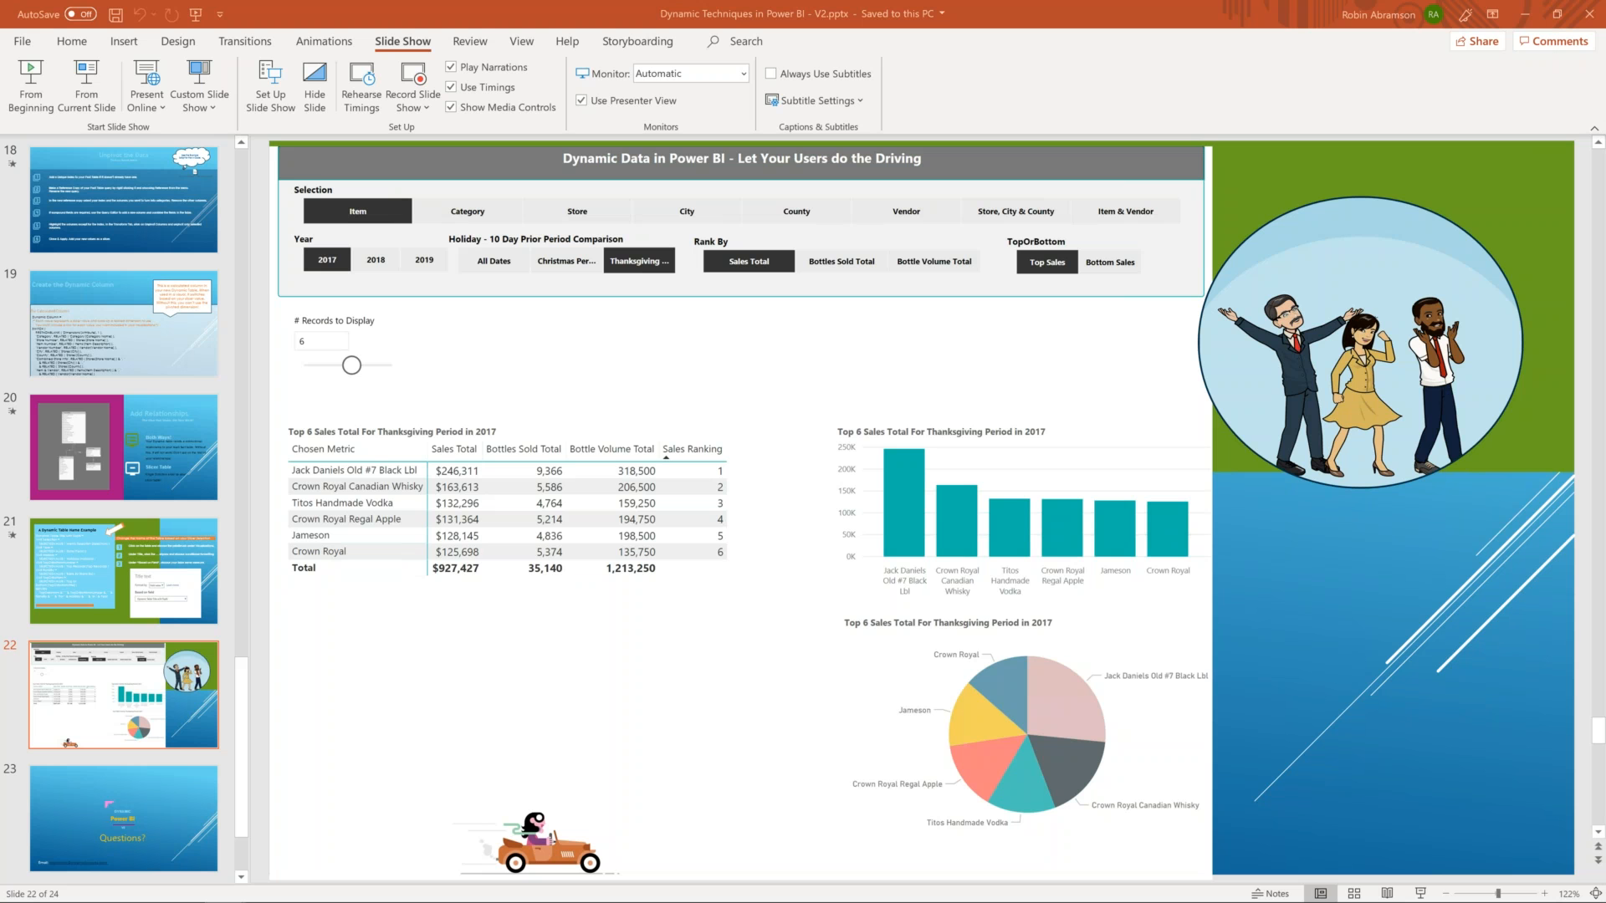
- Drag the Power Query Editor window back on screen over the PowerPoint slide
drag(1605, 312, 1071, 16)
drag(1605, 210, 780, 2)
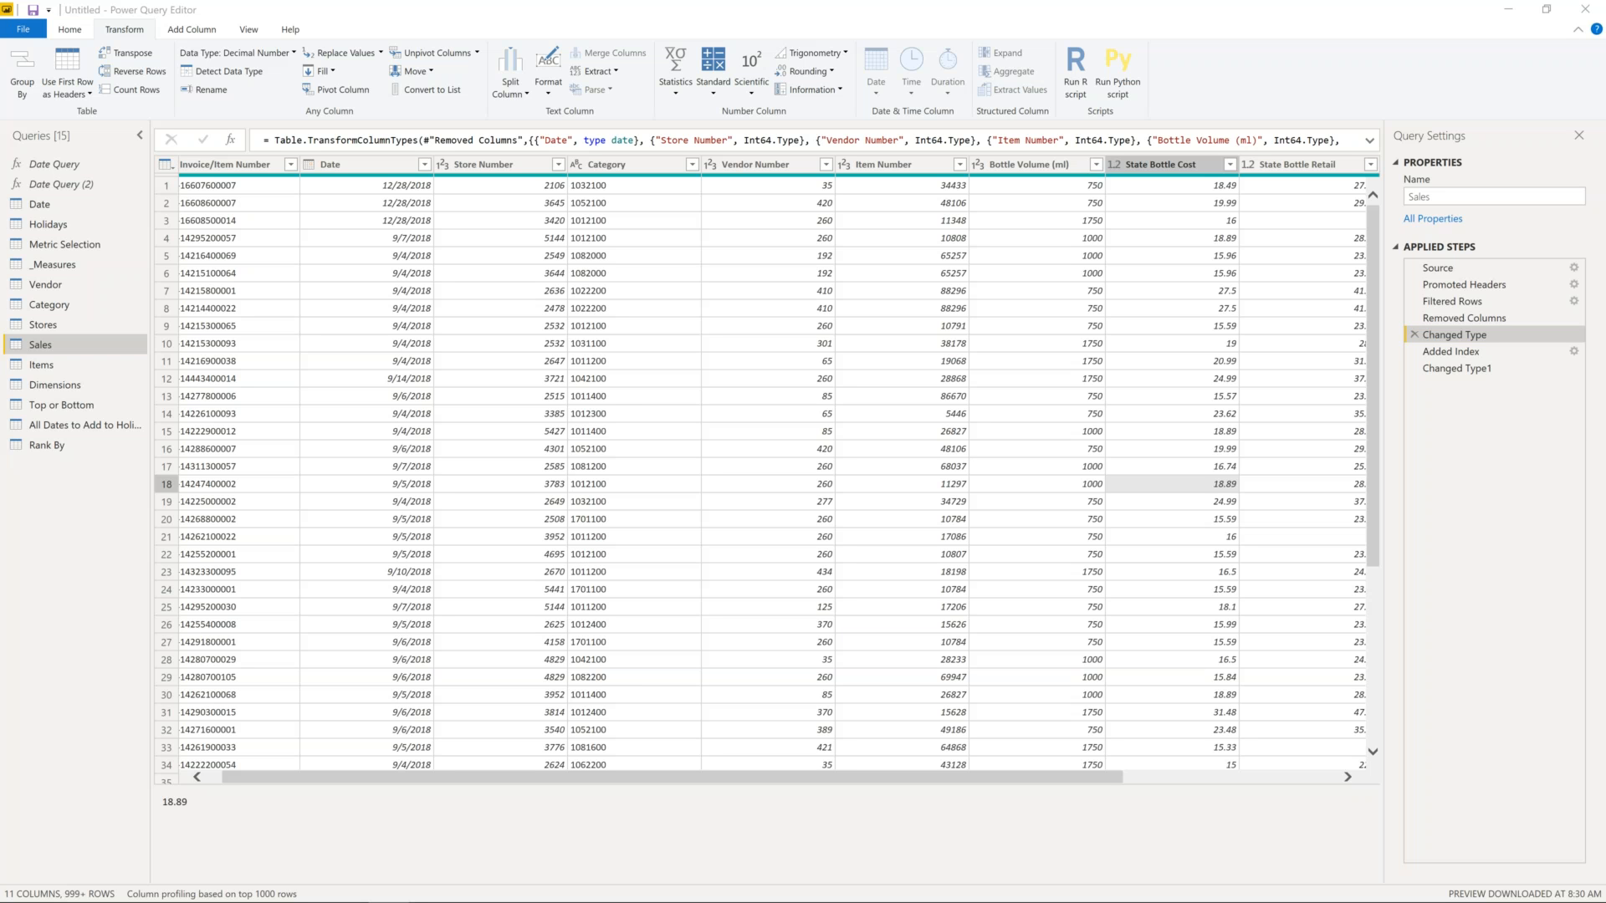
- Review the Sales Source, Filtered Rows and Added Index steps, leaving the source path unchanged
click(188, 803)
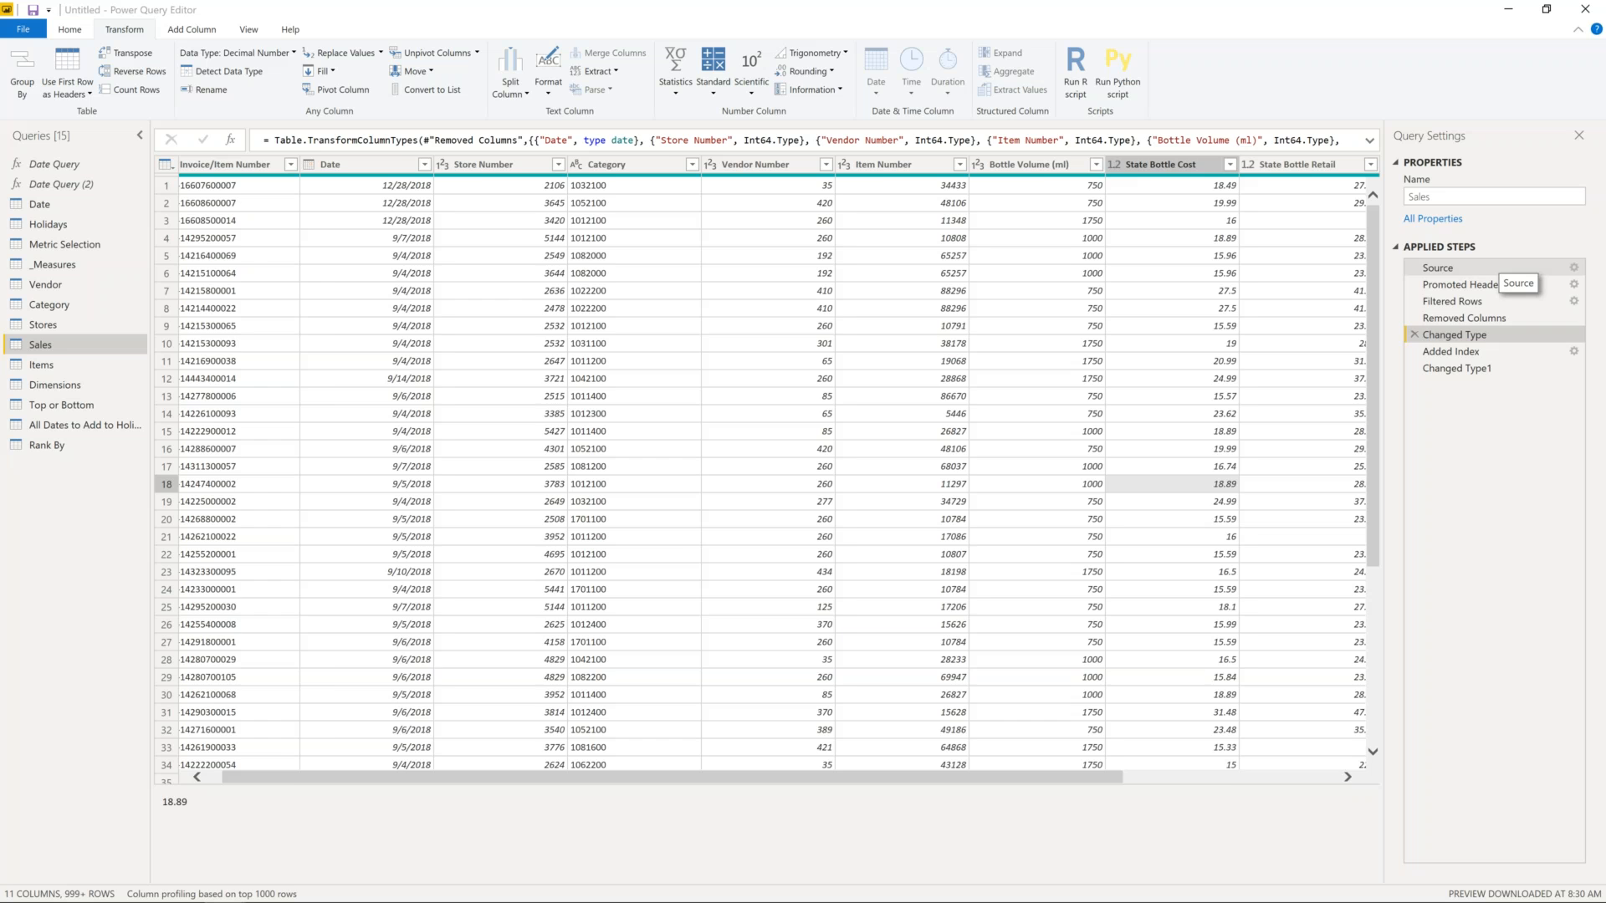
click(1438, 268)
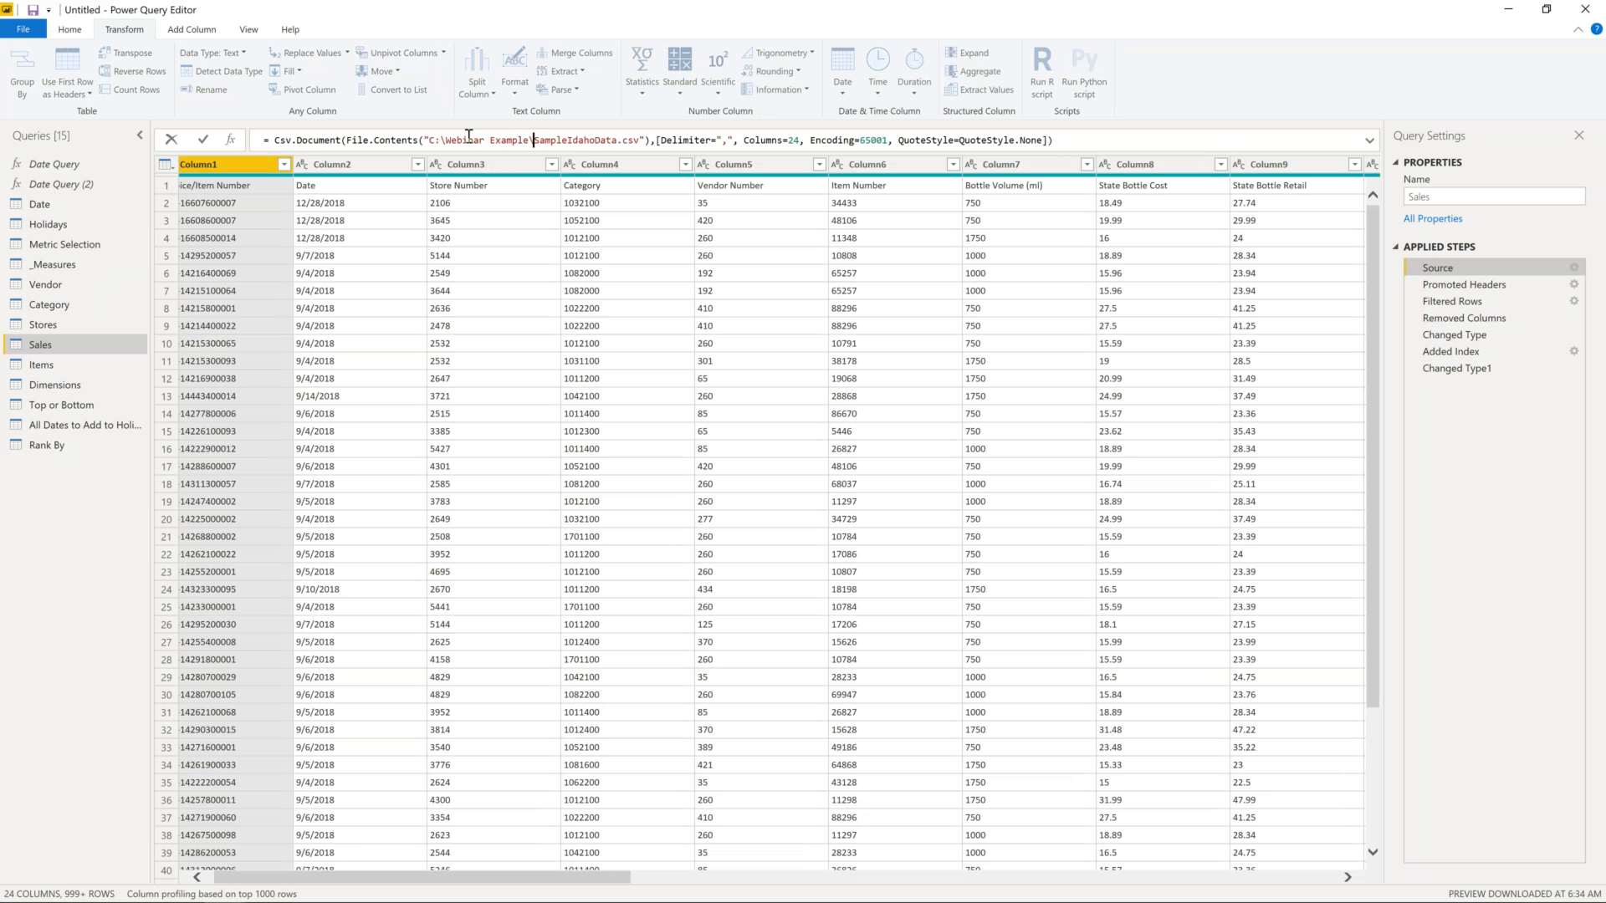
drag(533, 139, 424, 139)
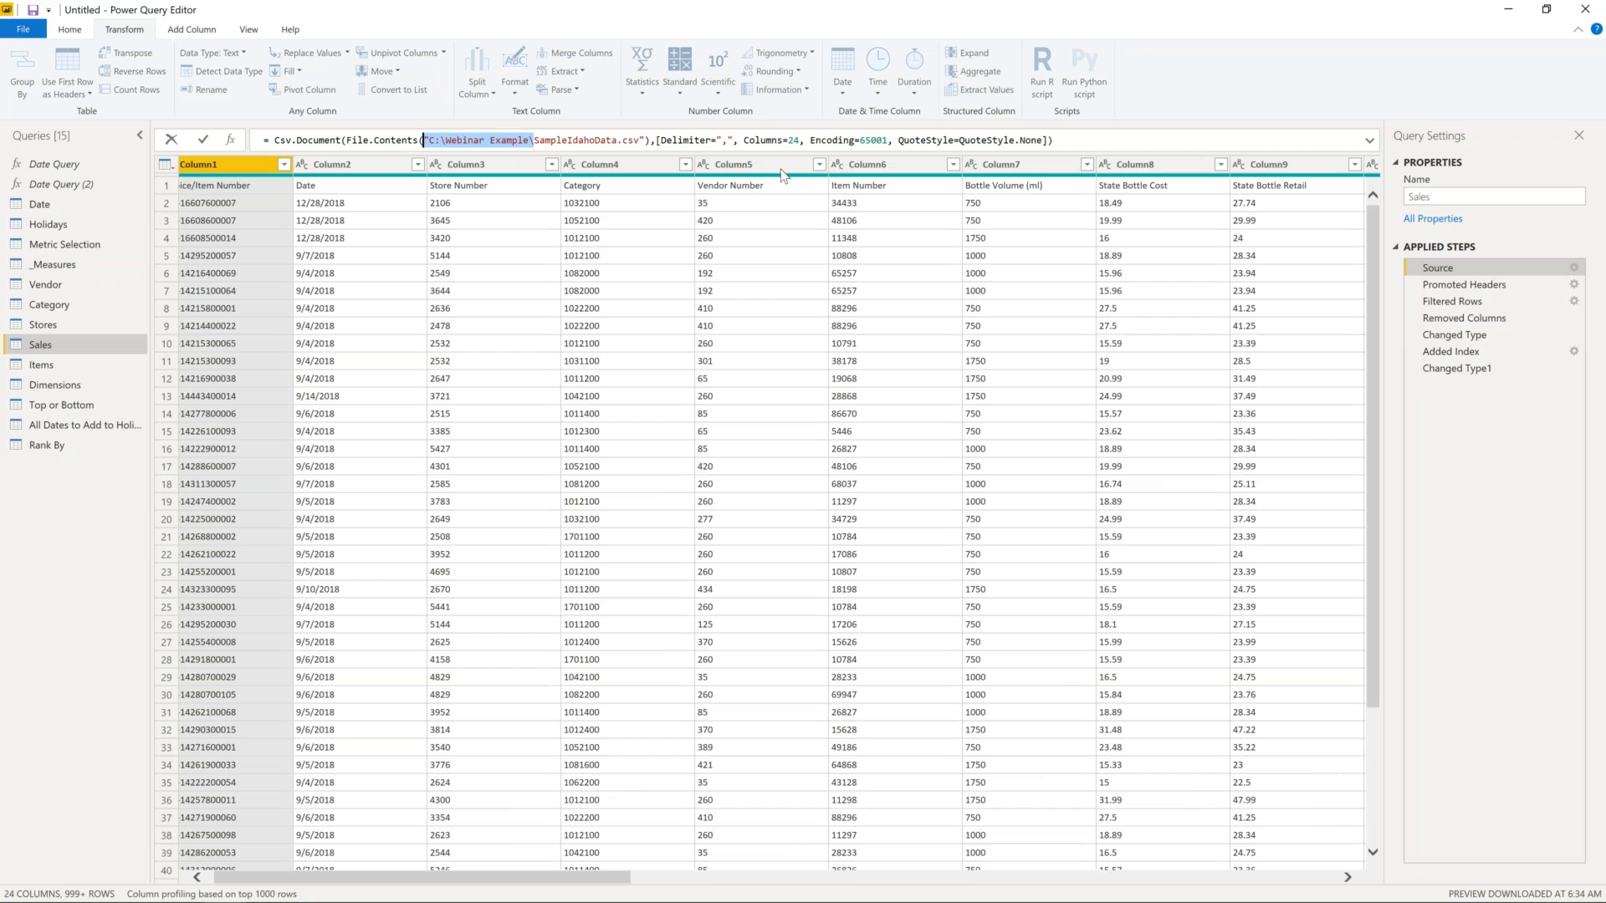
click(1488, 285)
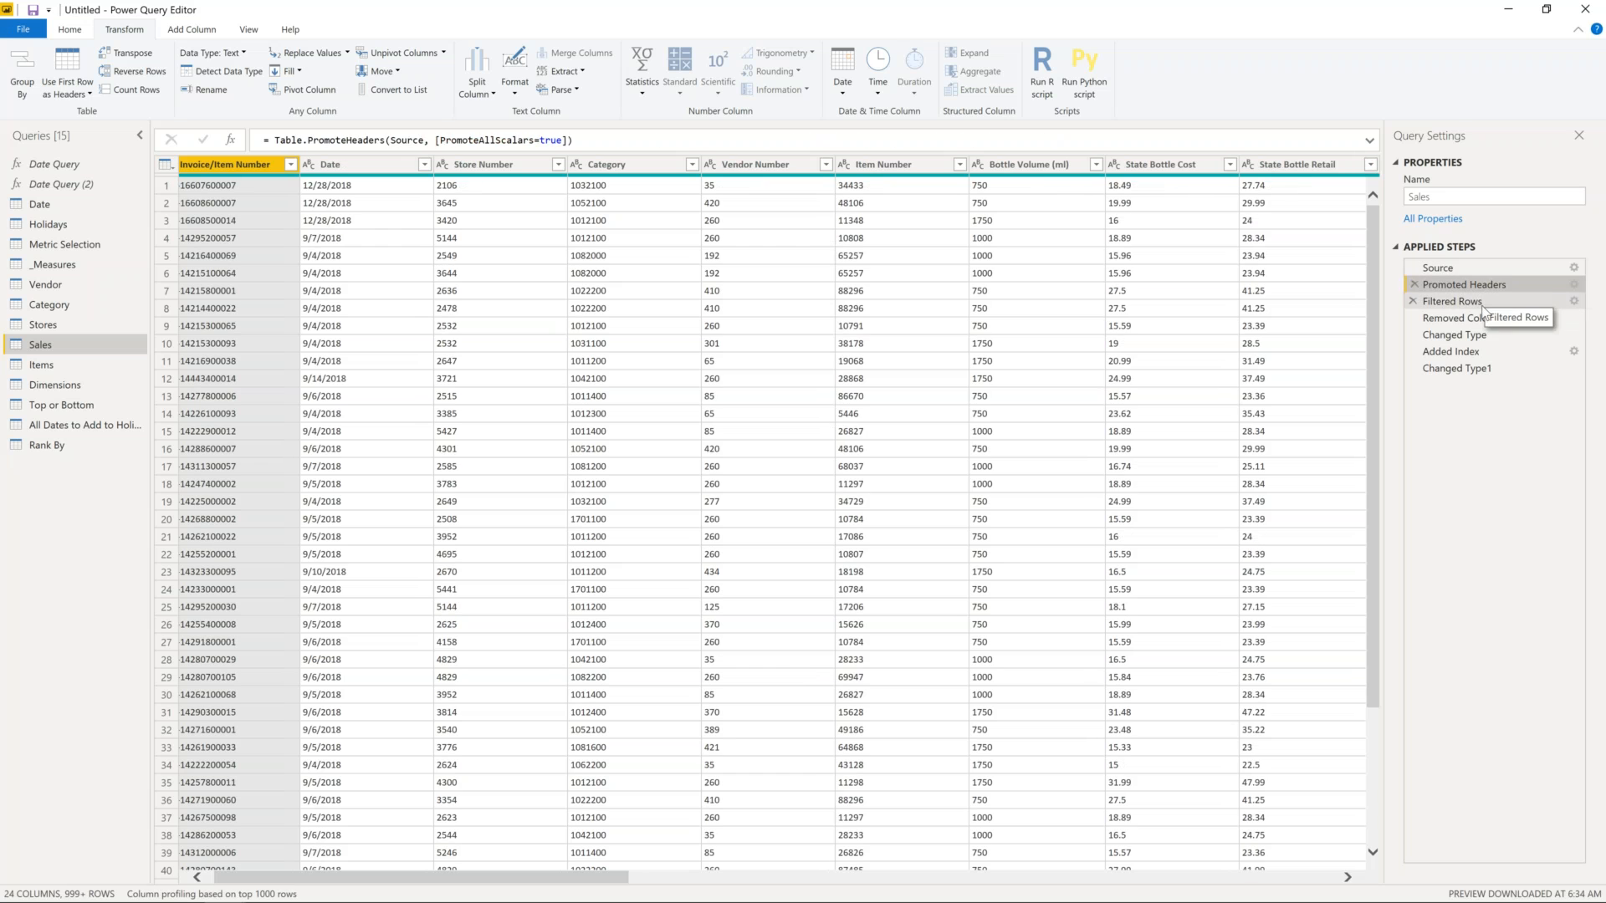
click(1481, 303)
click(1474, 353)
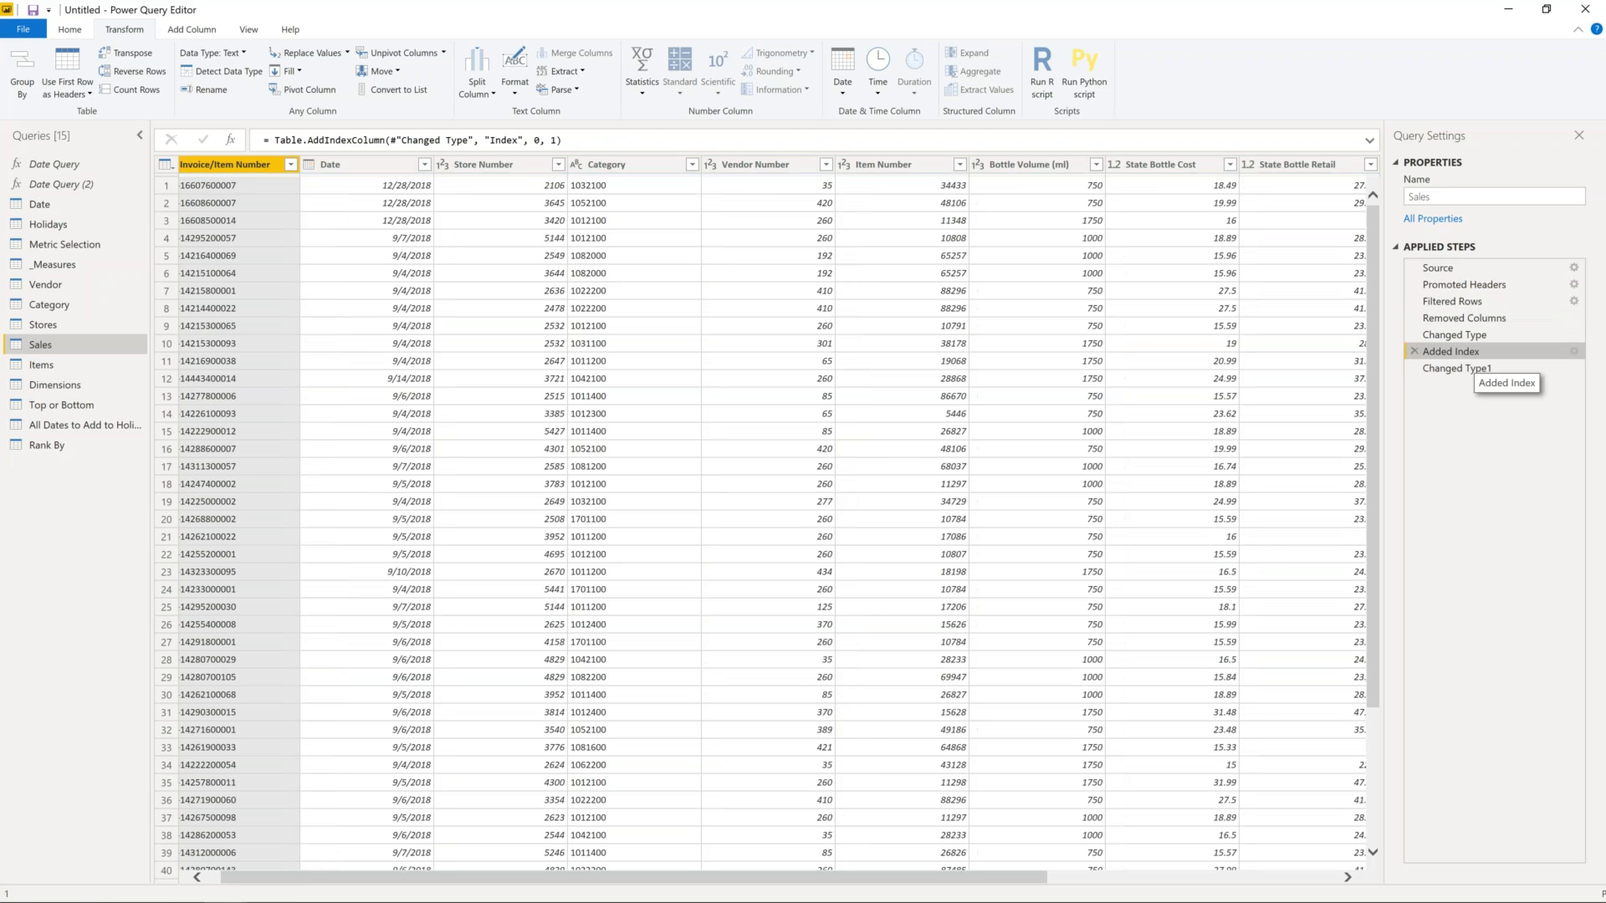
- Look over the Index Column numbering options, then switch to the Dimensions query
click(192, 30)
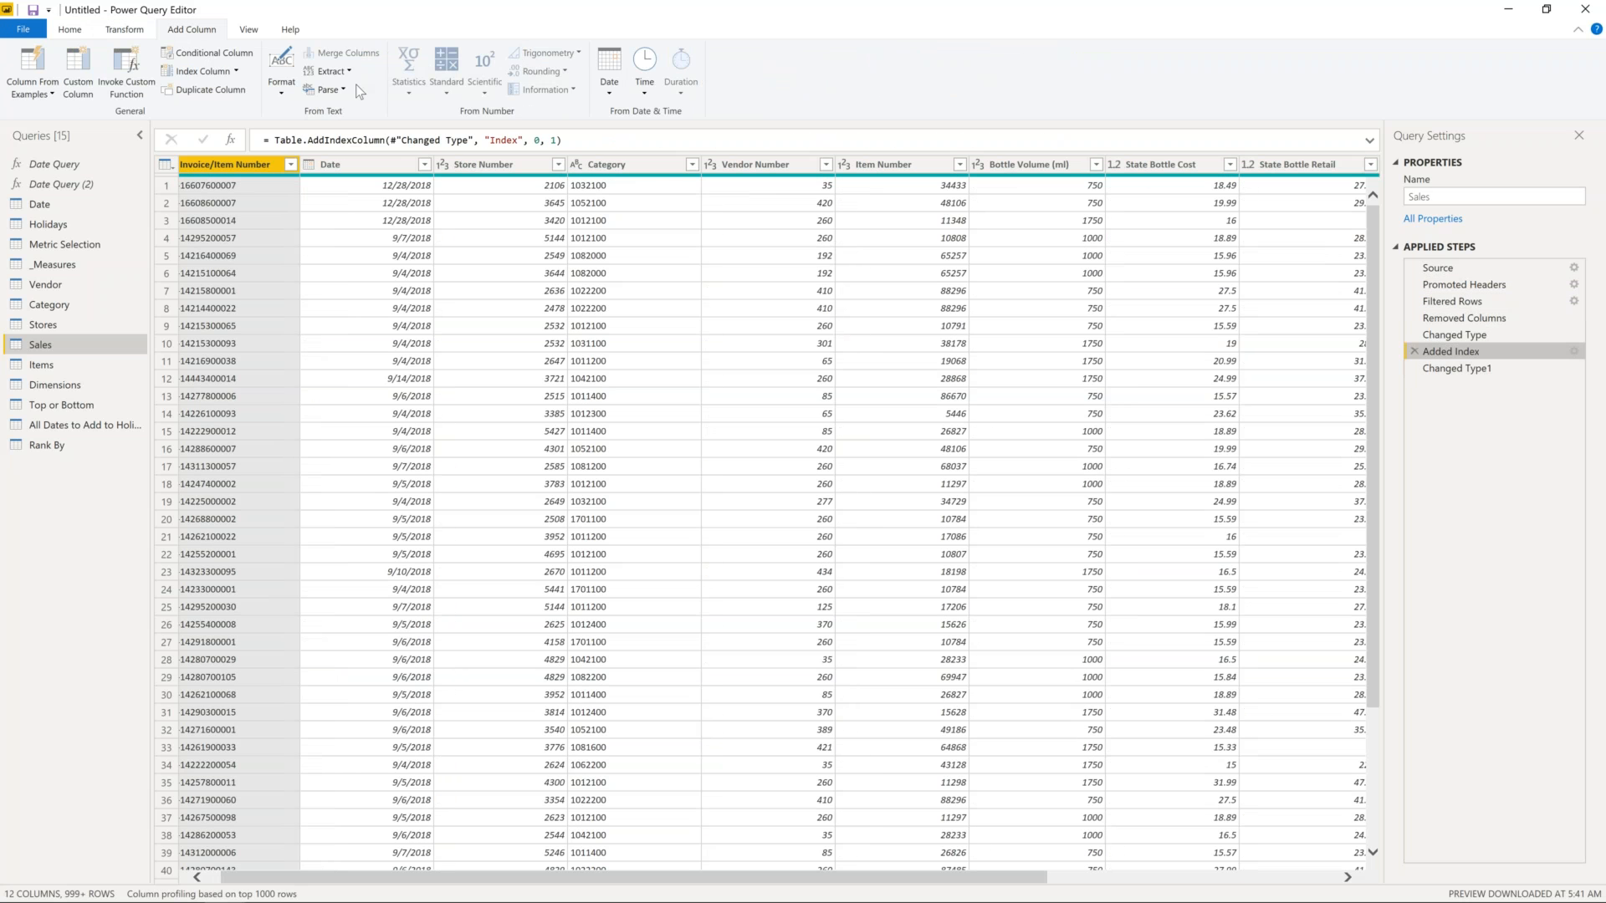
click(236, 72)
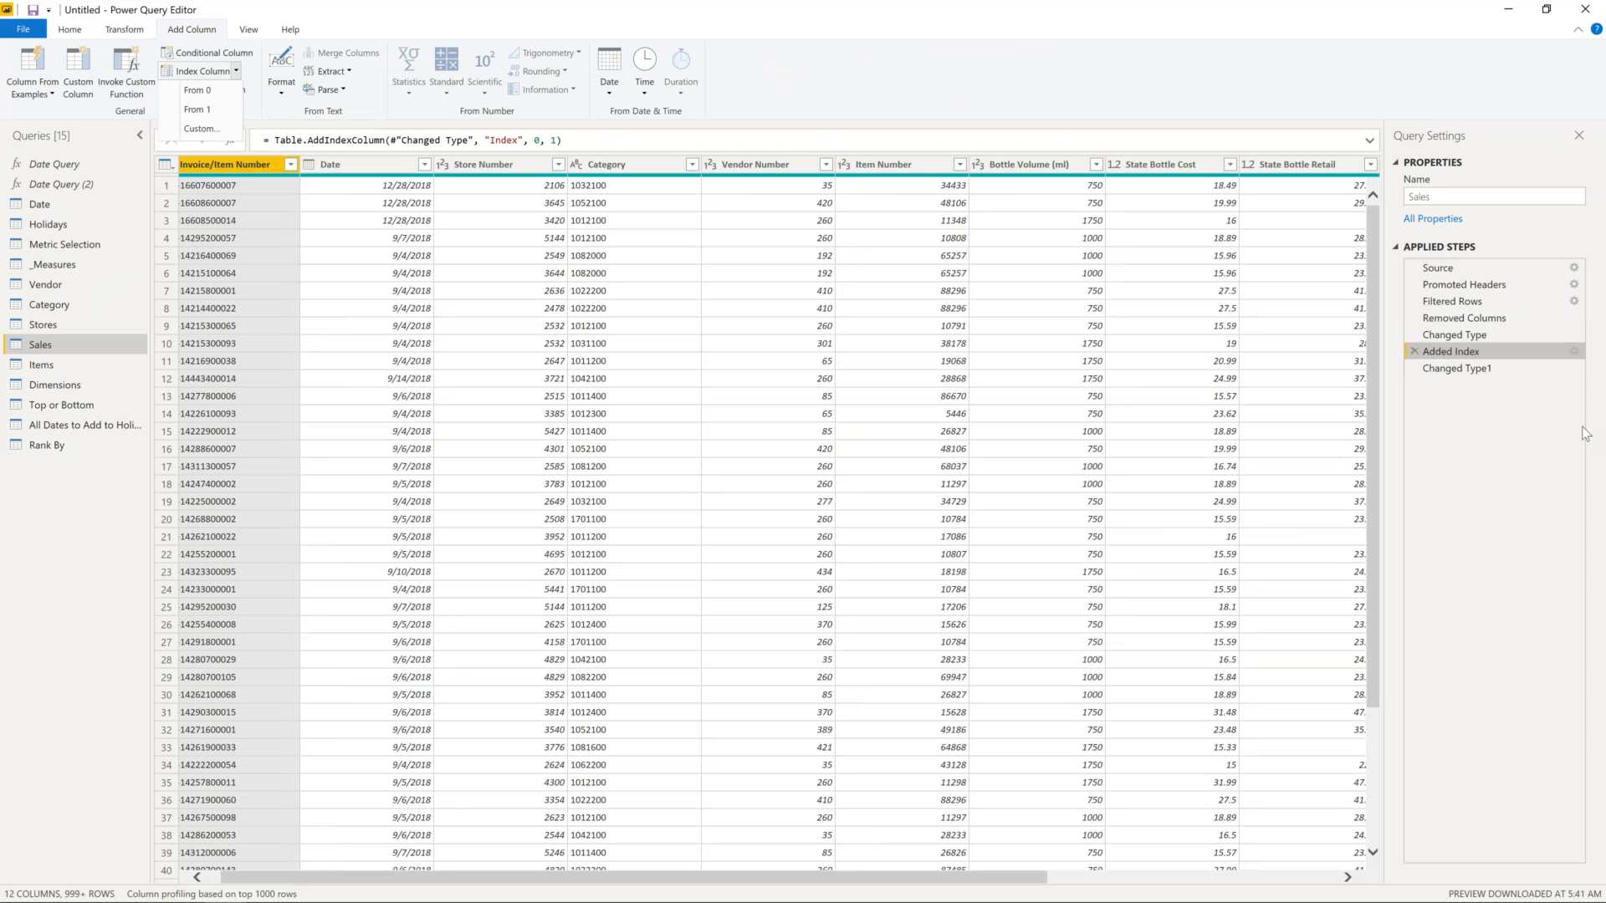
click(1491, 374)
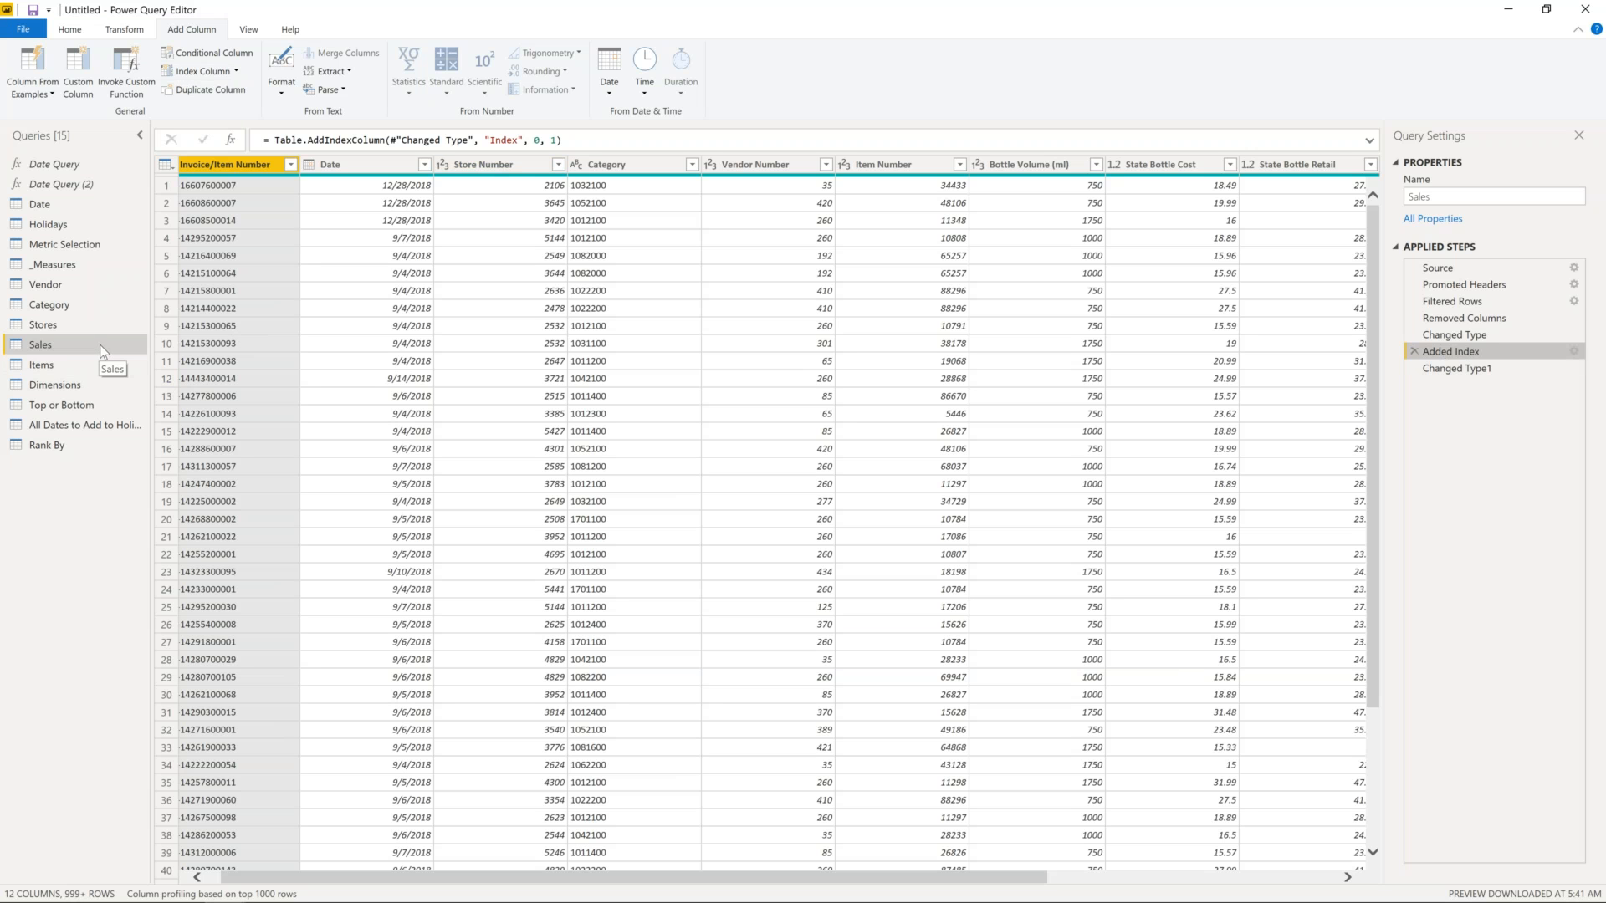
click(98, 389)
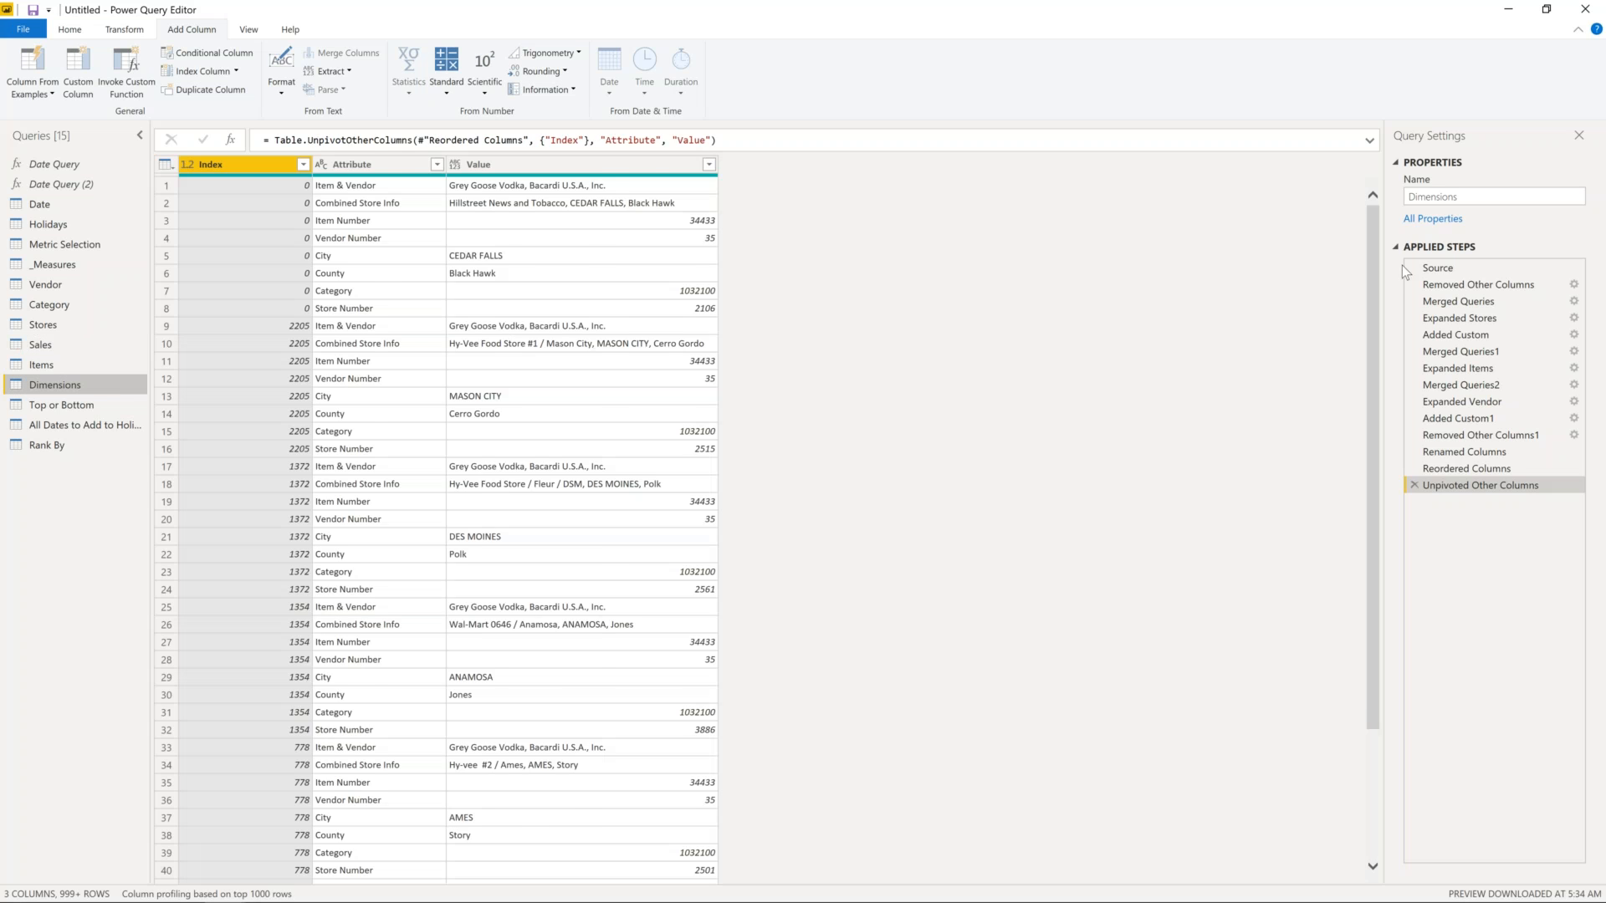
- Inspect the Dimensions Source step's reference to the Sales query without editing it
click(1437, 268)
drag(305, 141, 269, 141)
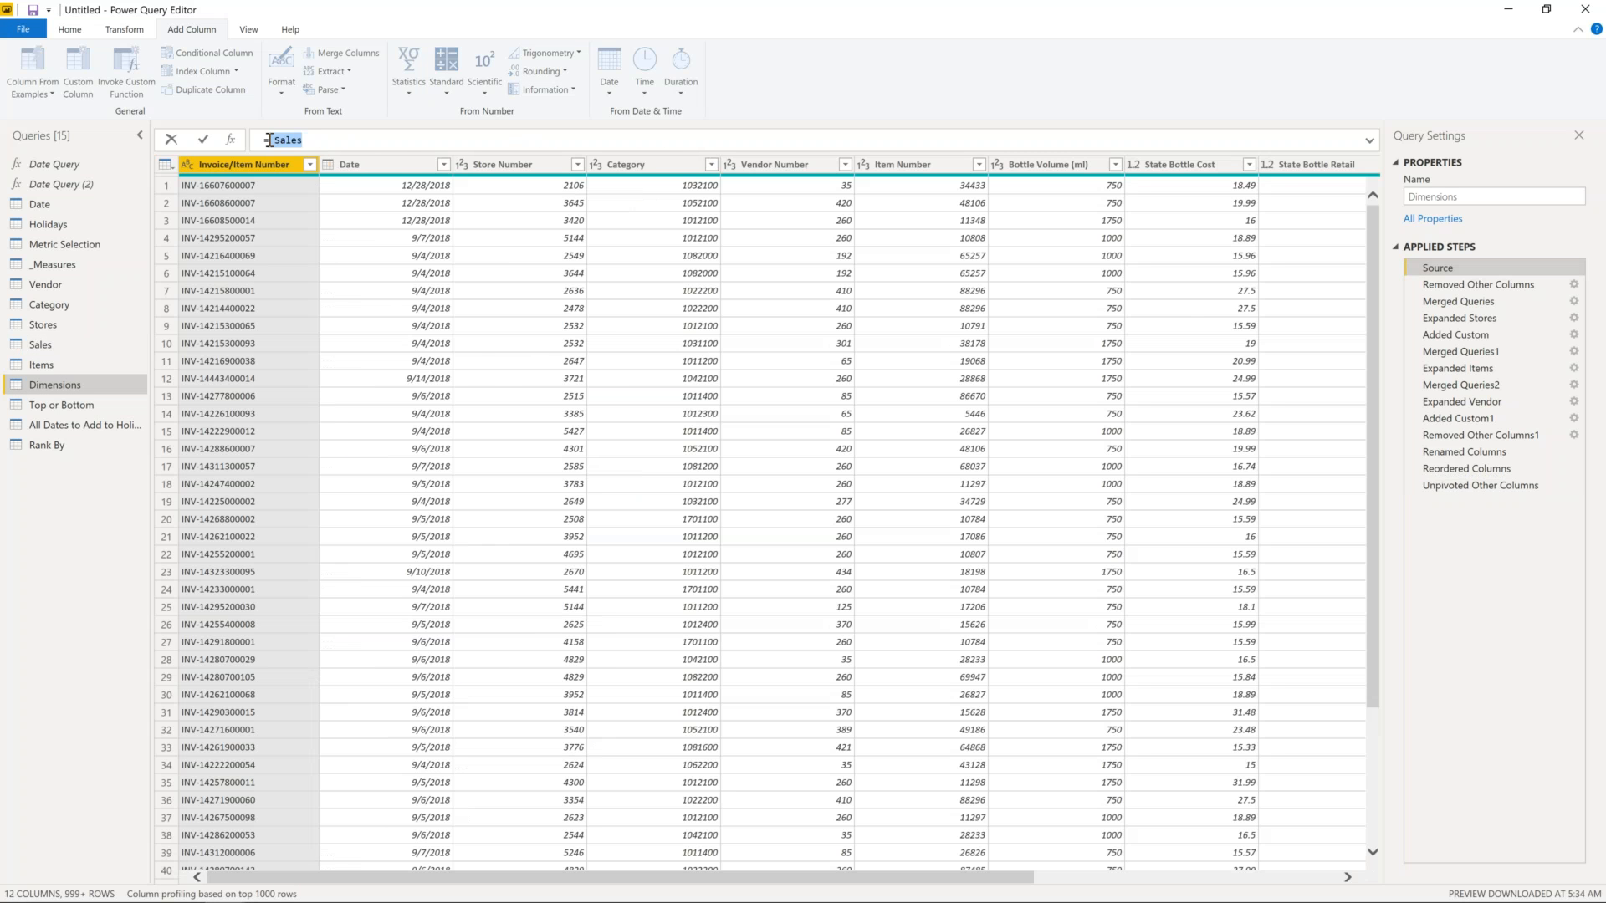
click(269, 141)
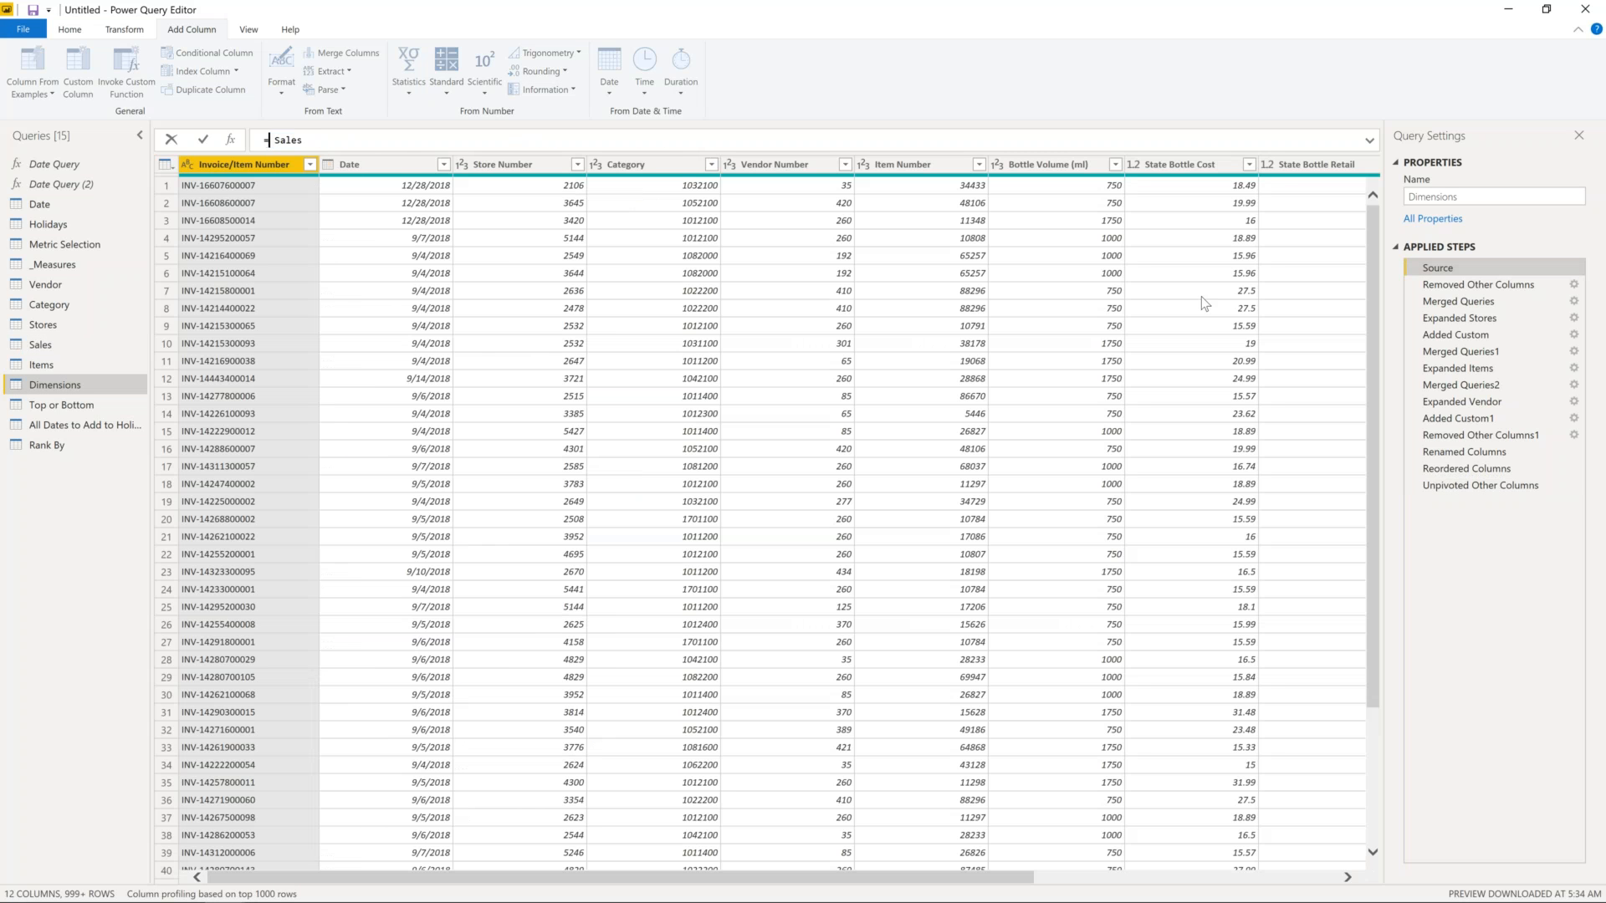
click(1495, 287)
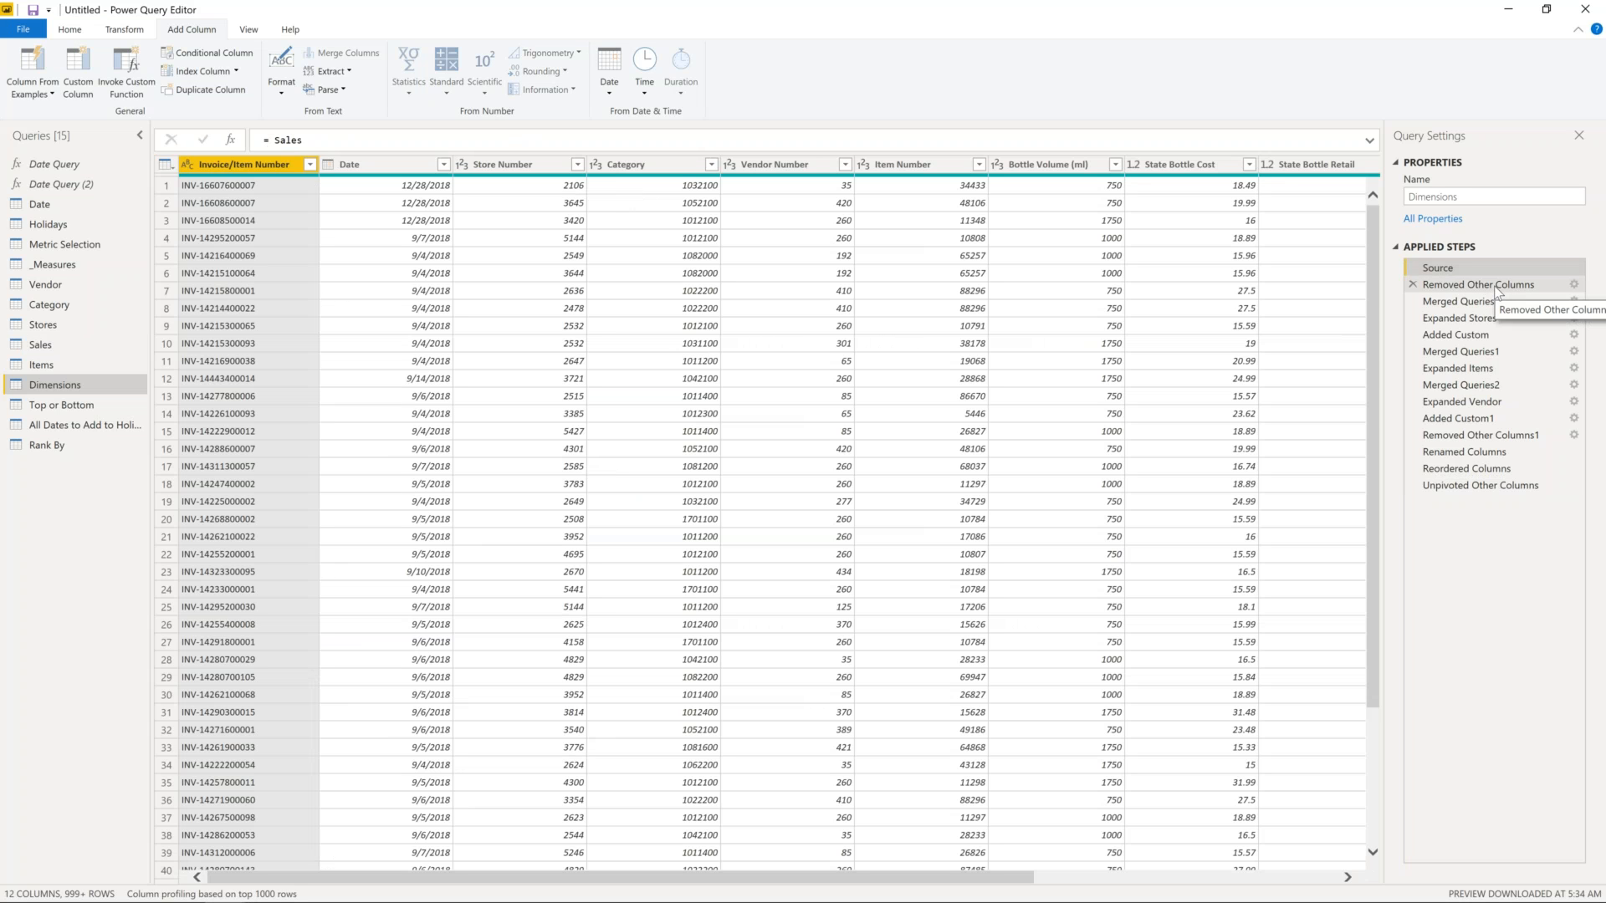
- Review the kept Store Number, Category and Vendor Number columns in Removed Other Columns
click(1497, 287)
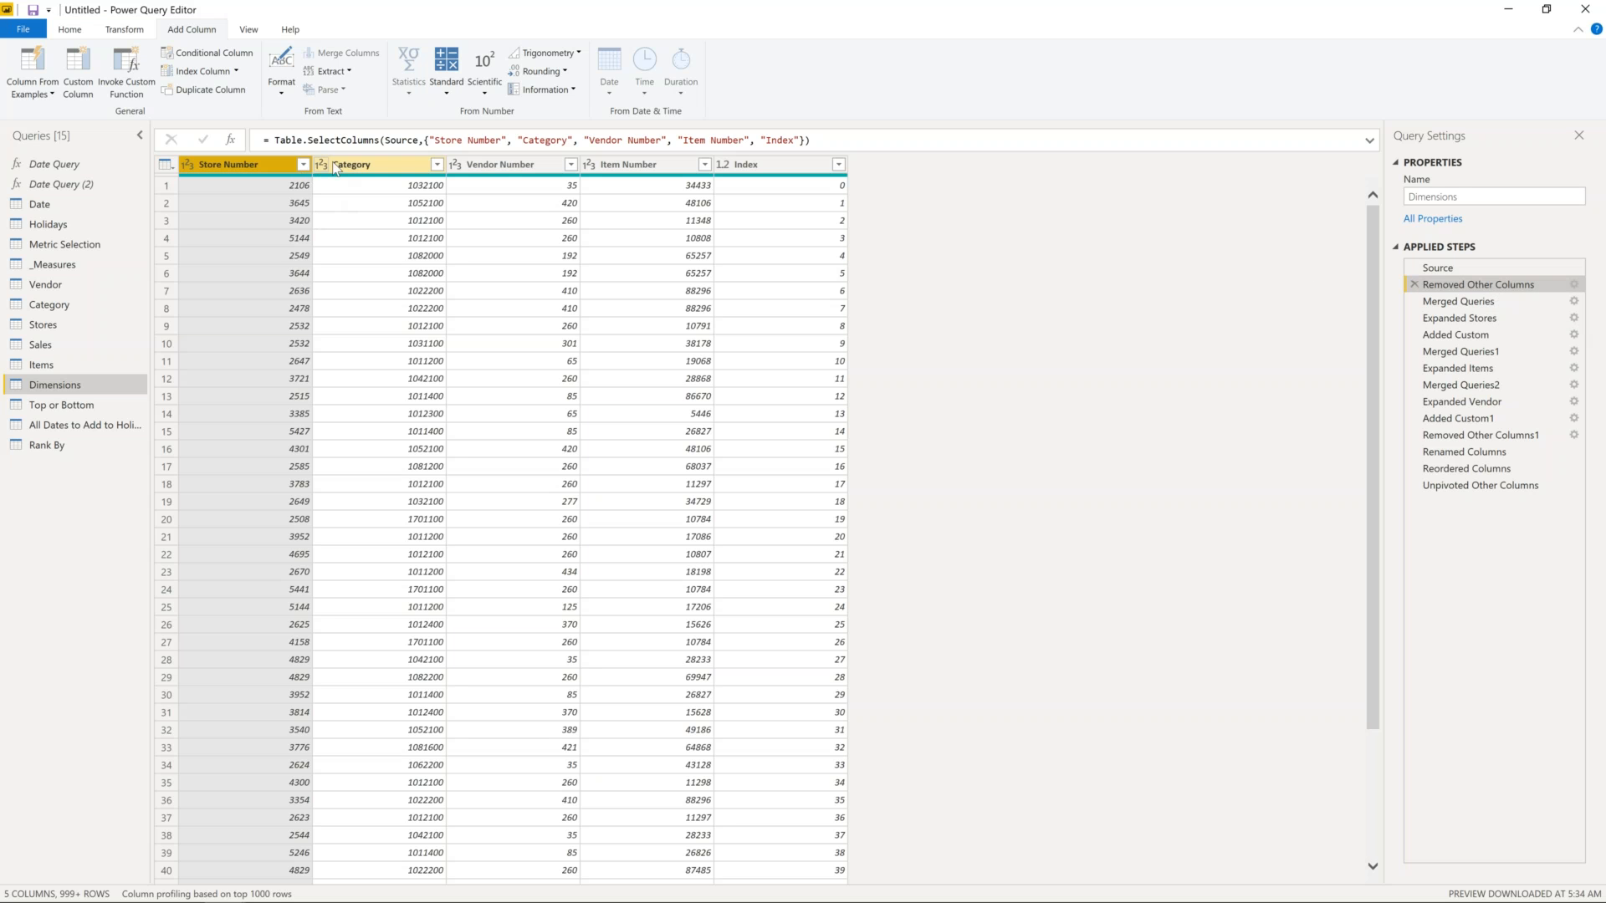
ctrl+click(360, 166)
ctrl+click(514, 165)
right_click(515, 167)
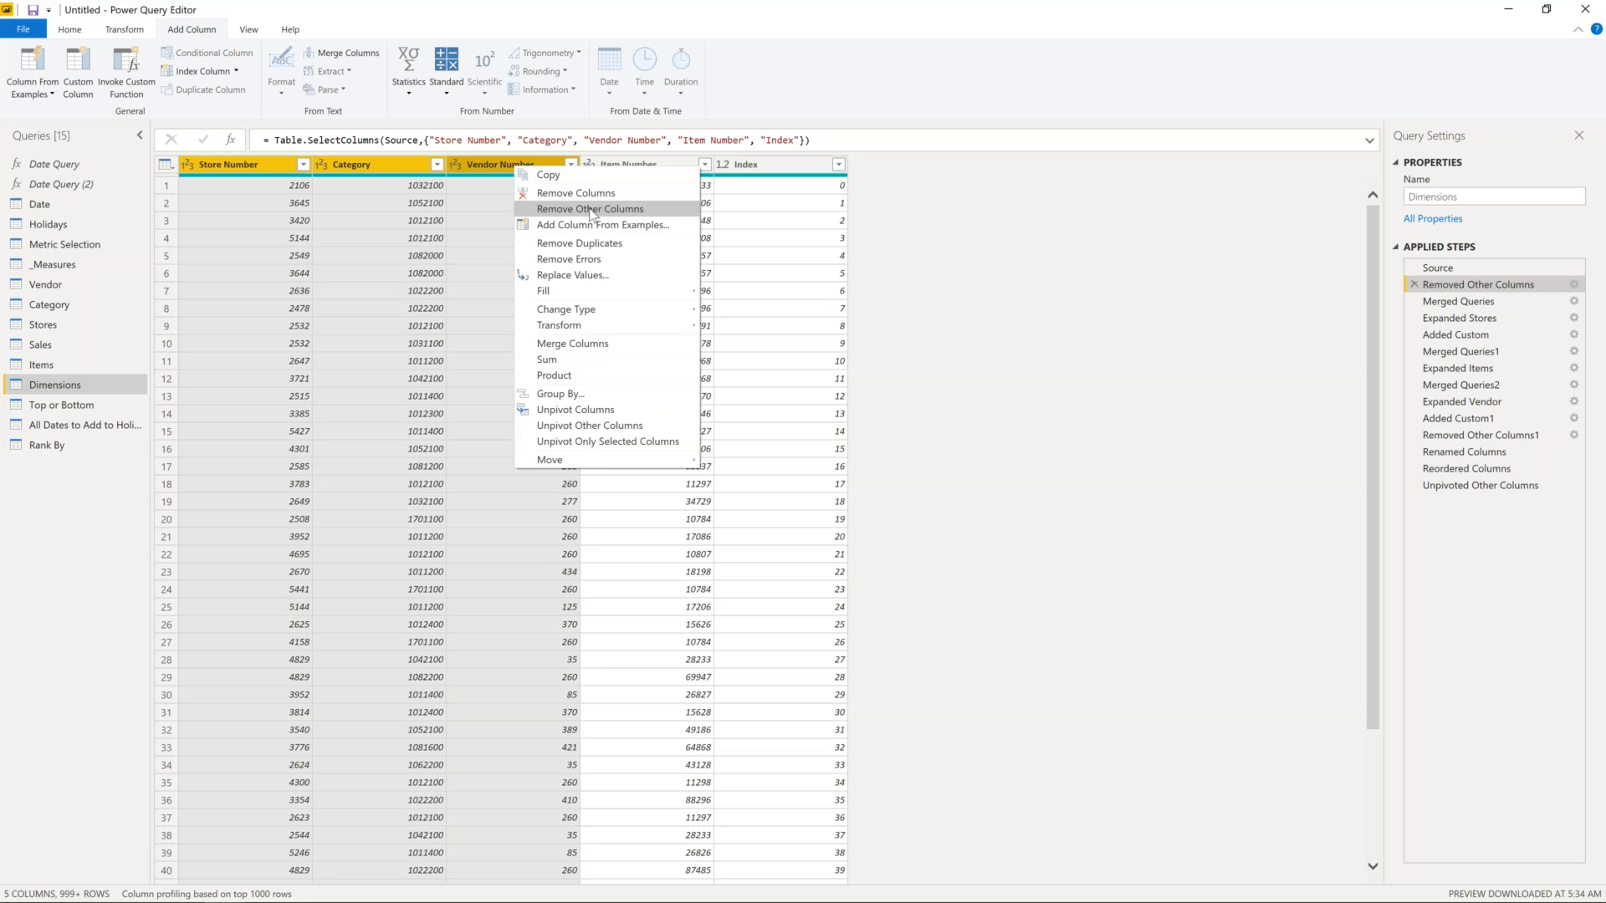
click(924, 279)
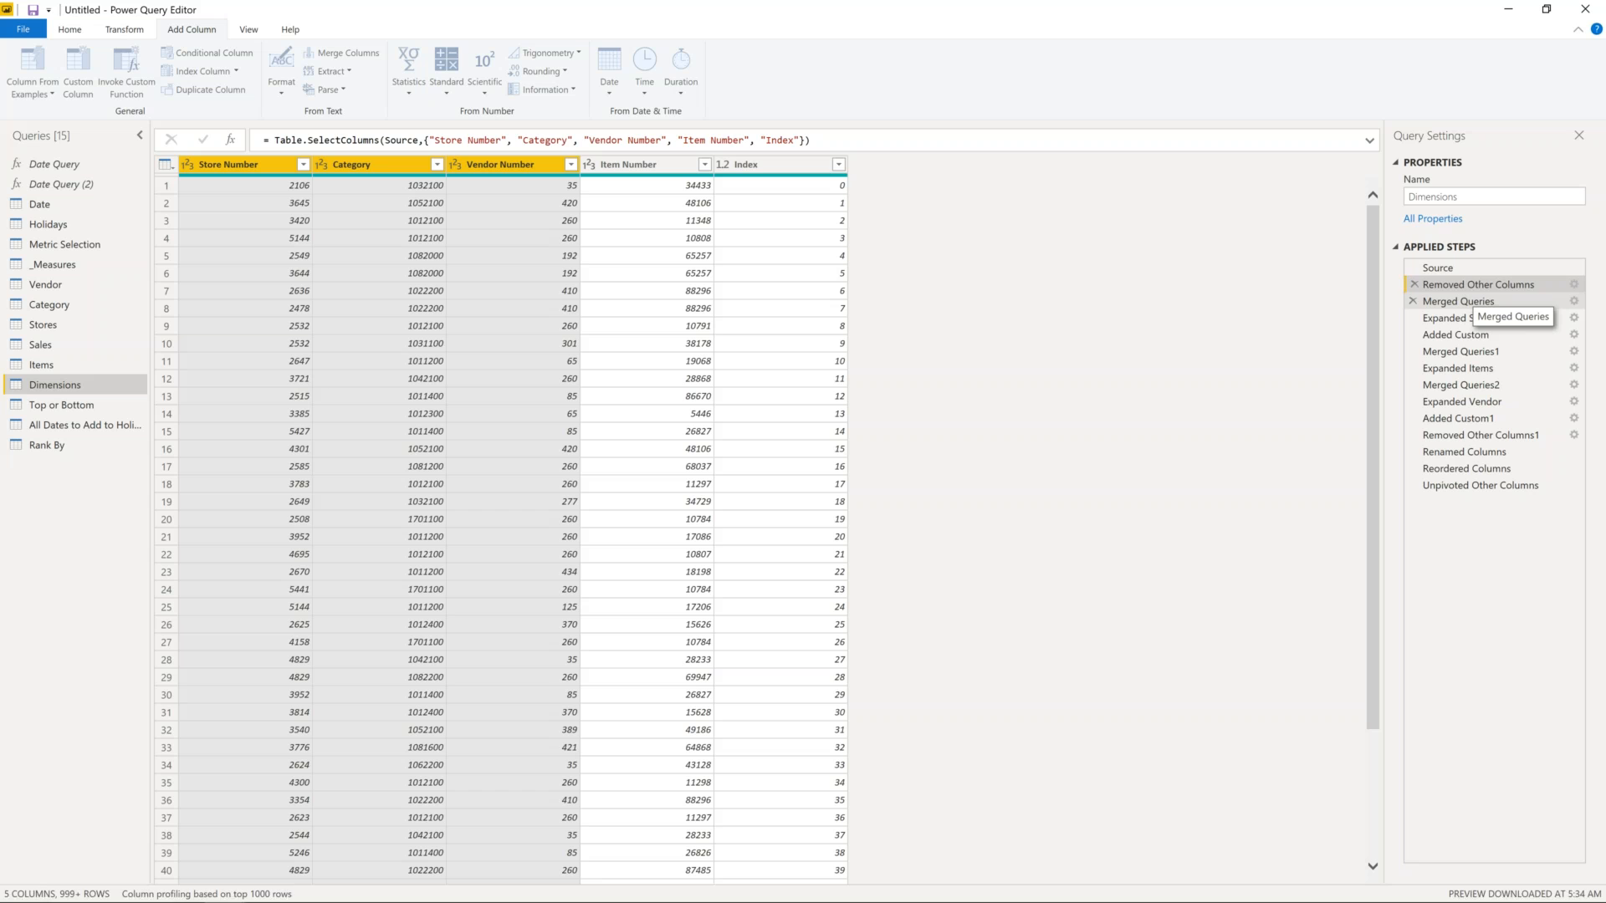
- Open and close the Merged Queries settings showing the Left Outer join with Stores
click(1485, 302)
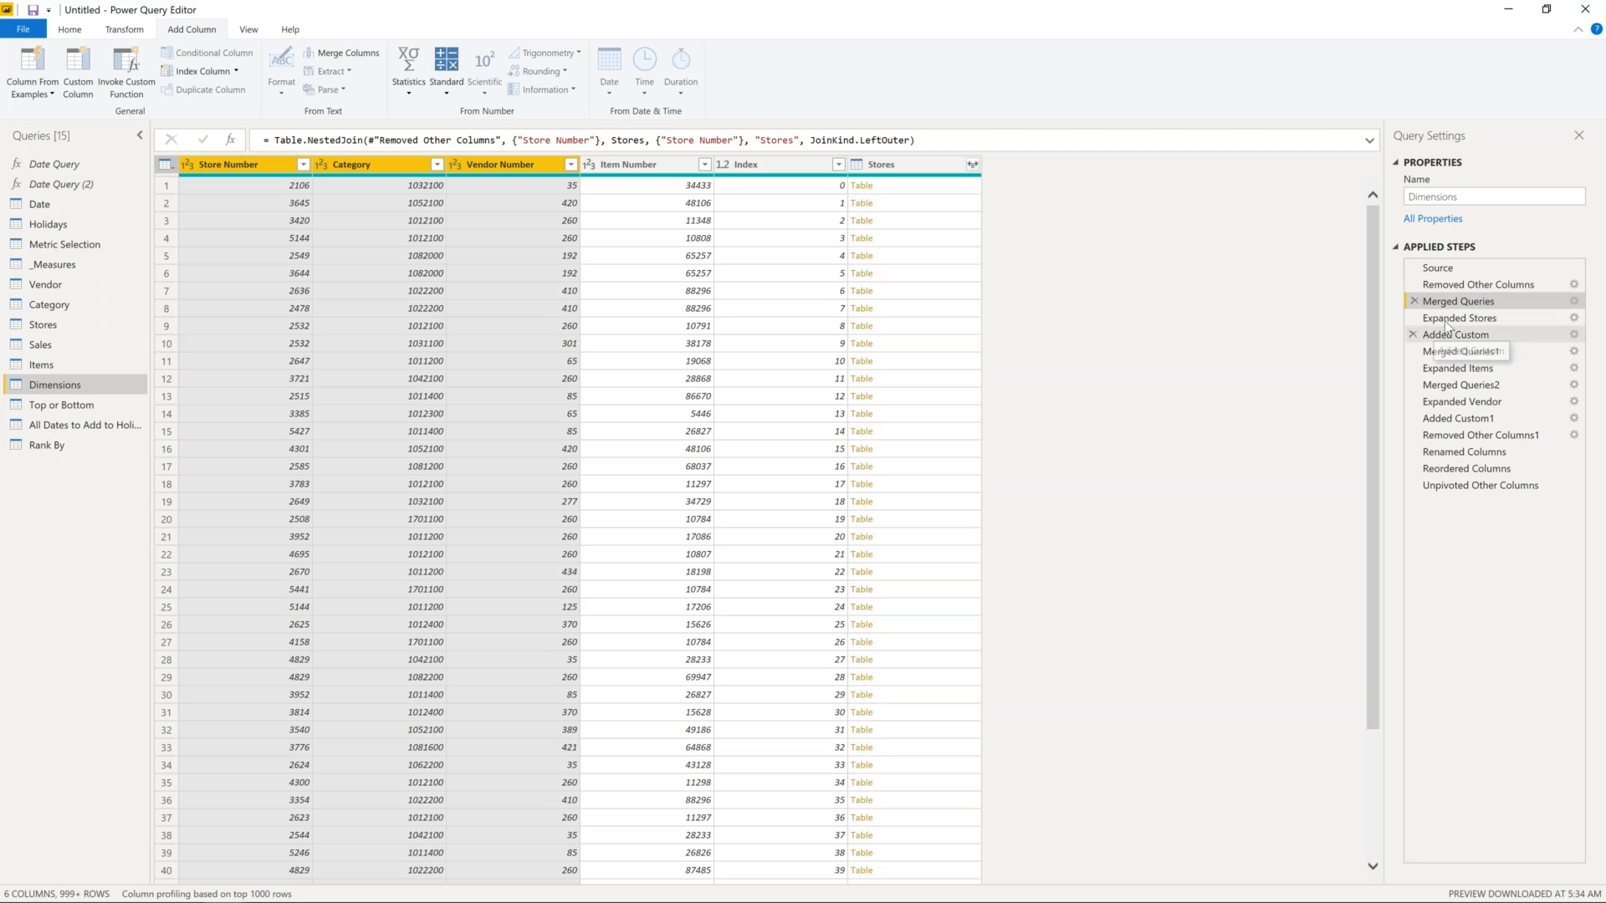
click(1575, 308)
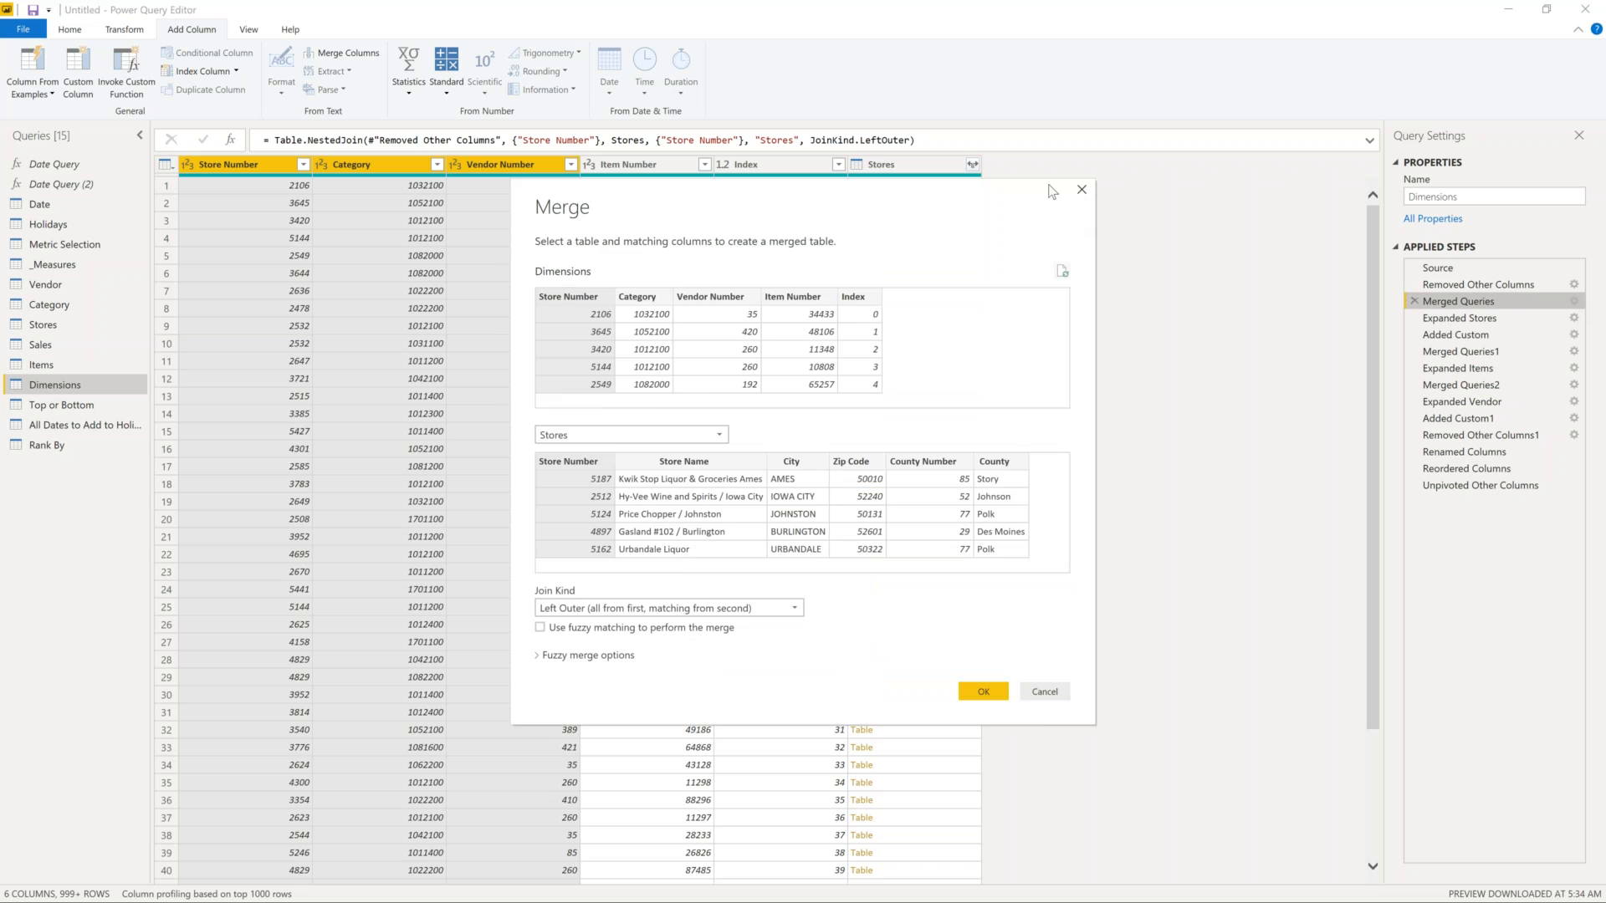
click(1082, 190)
- Try a mid-query merge with Vendor on Vendor Number, cancel it, and view Expanded Stores
click(125, 30)
click(71, 29)
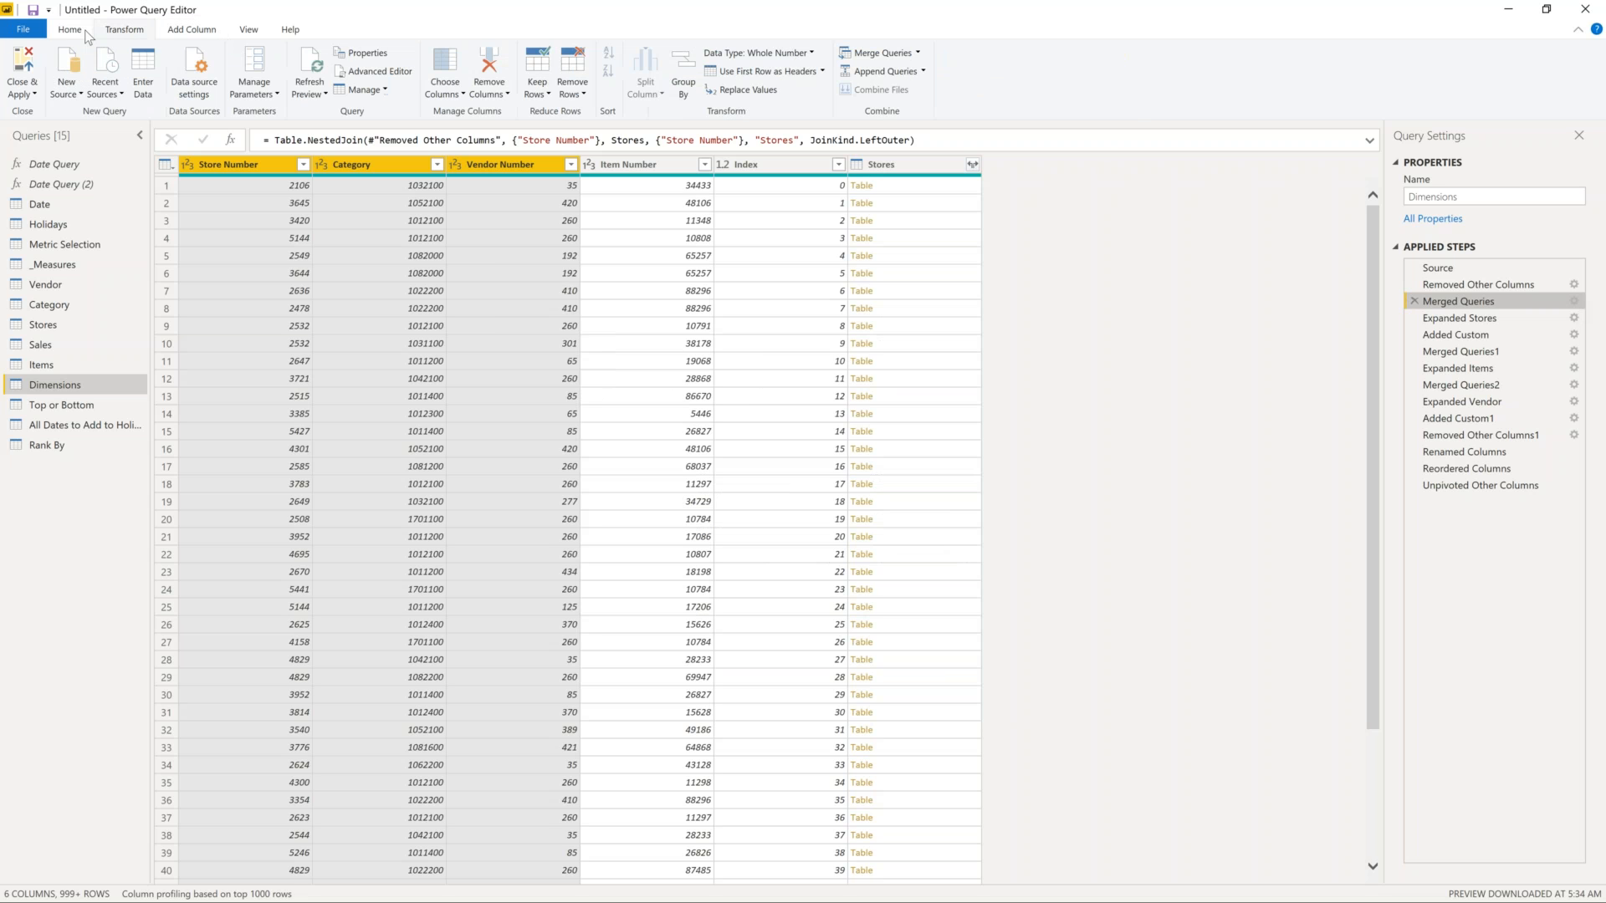
click(919, 52)
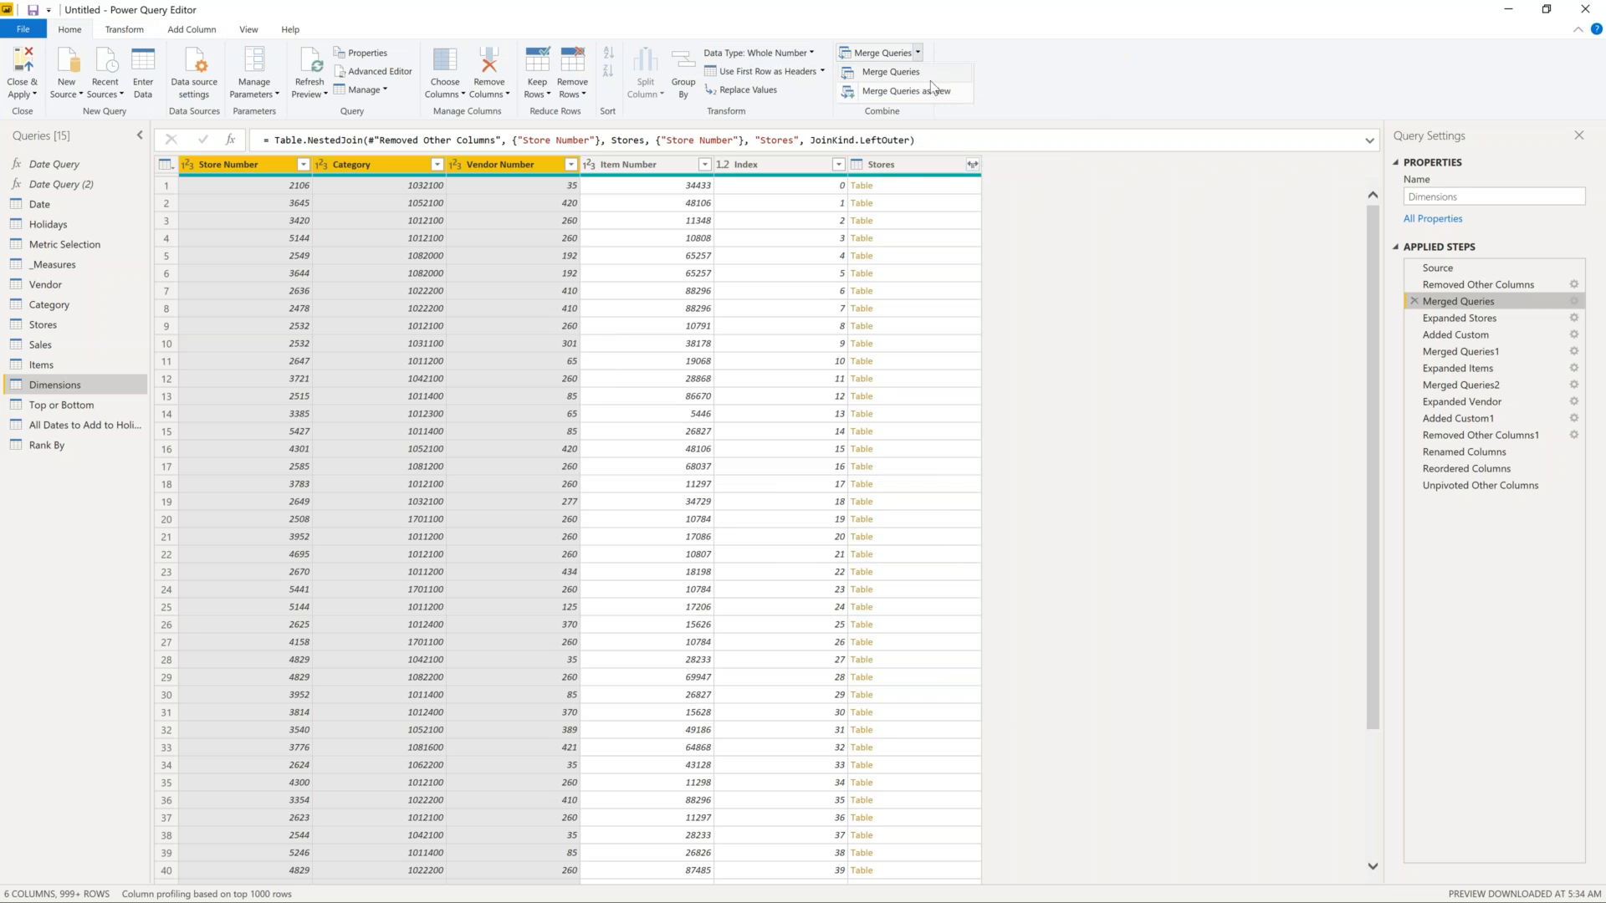
click(931, 72)
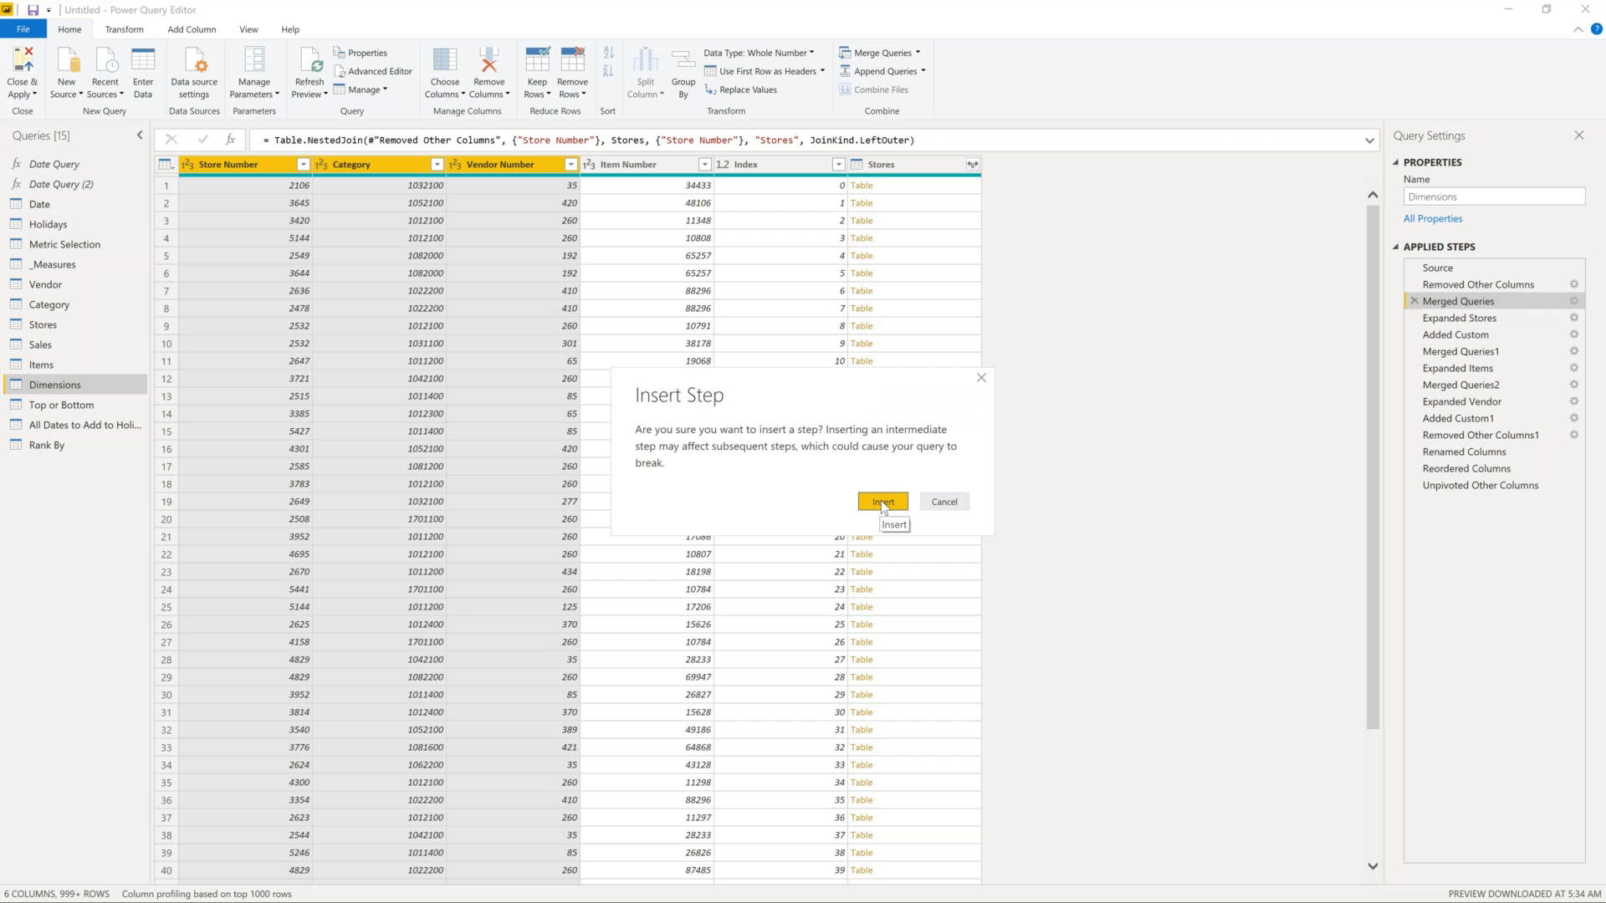
click(882, 503)
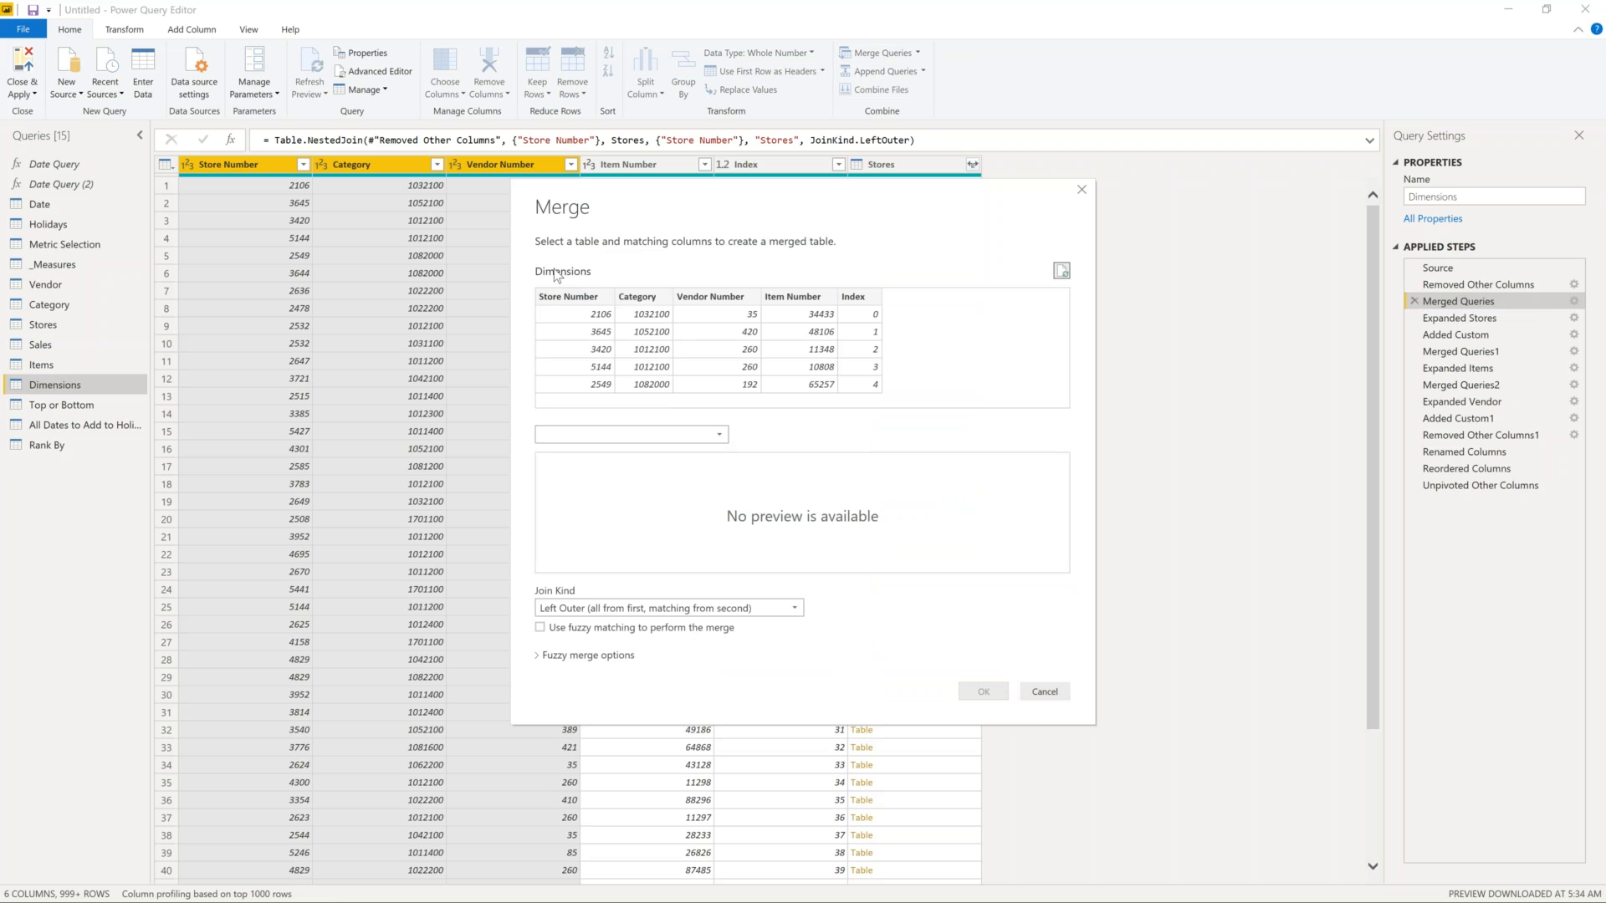
click(722, 435)
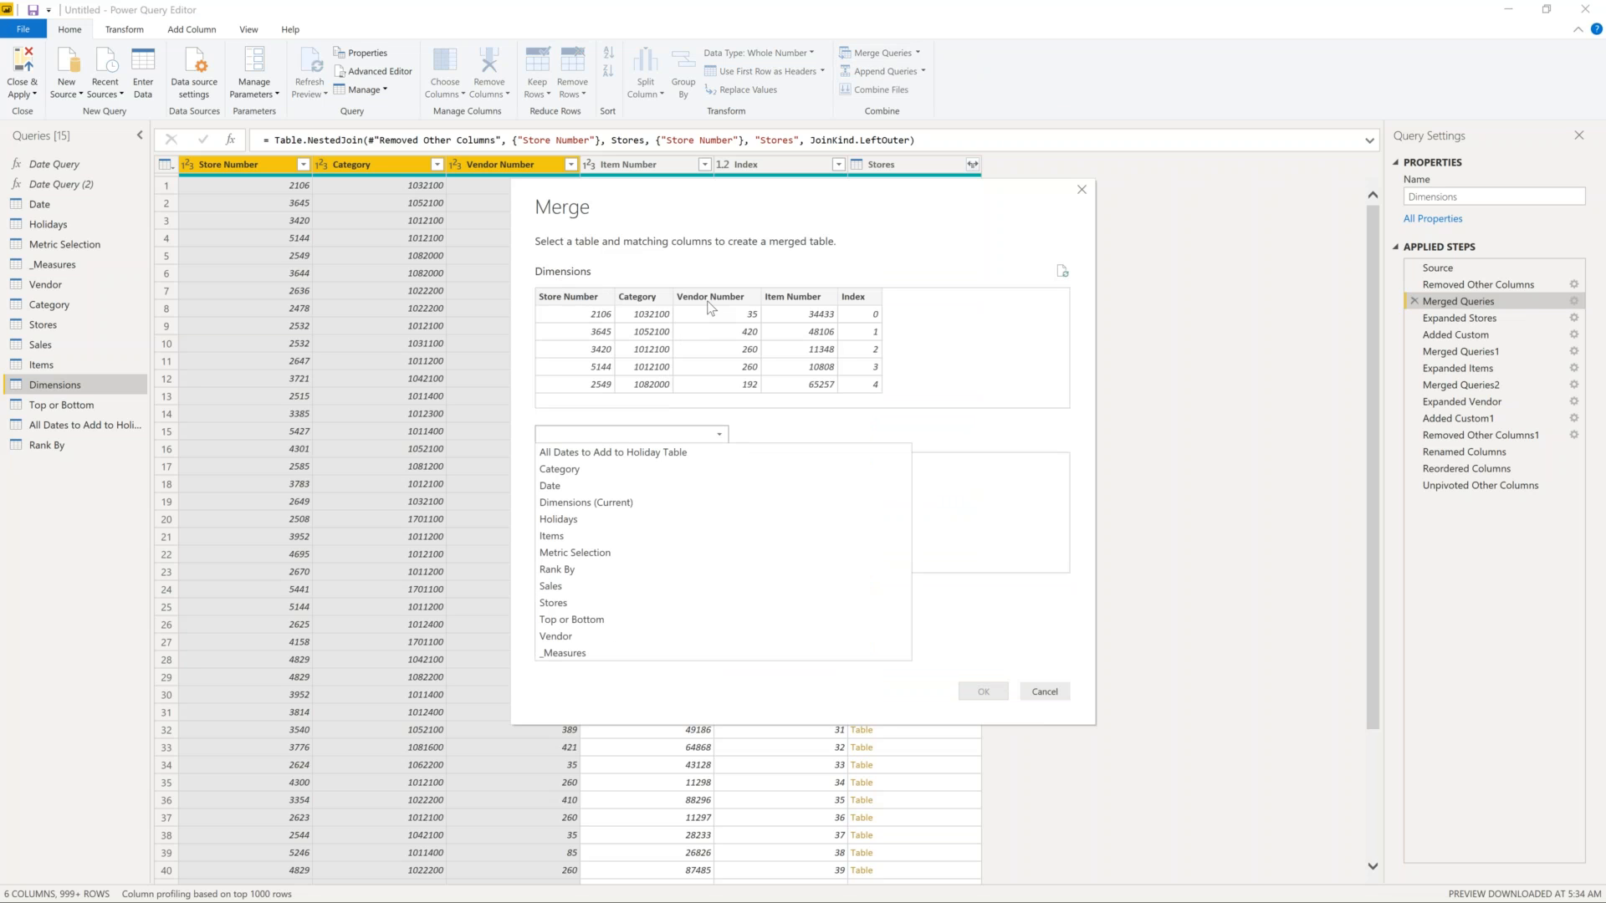
click(621, 637)
click(721, 466)
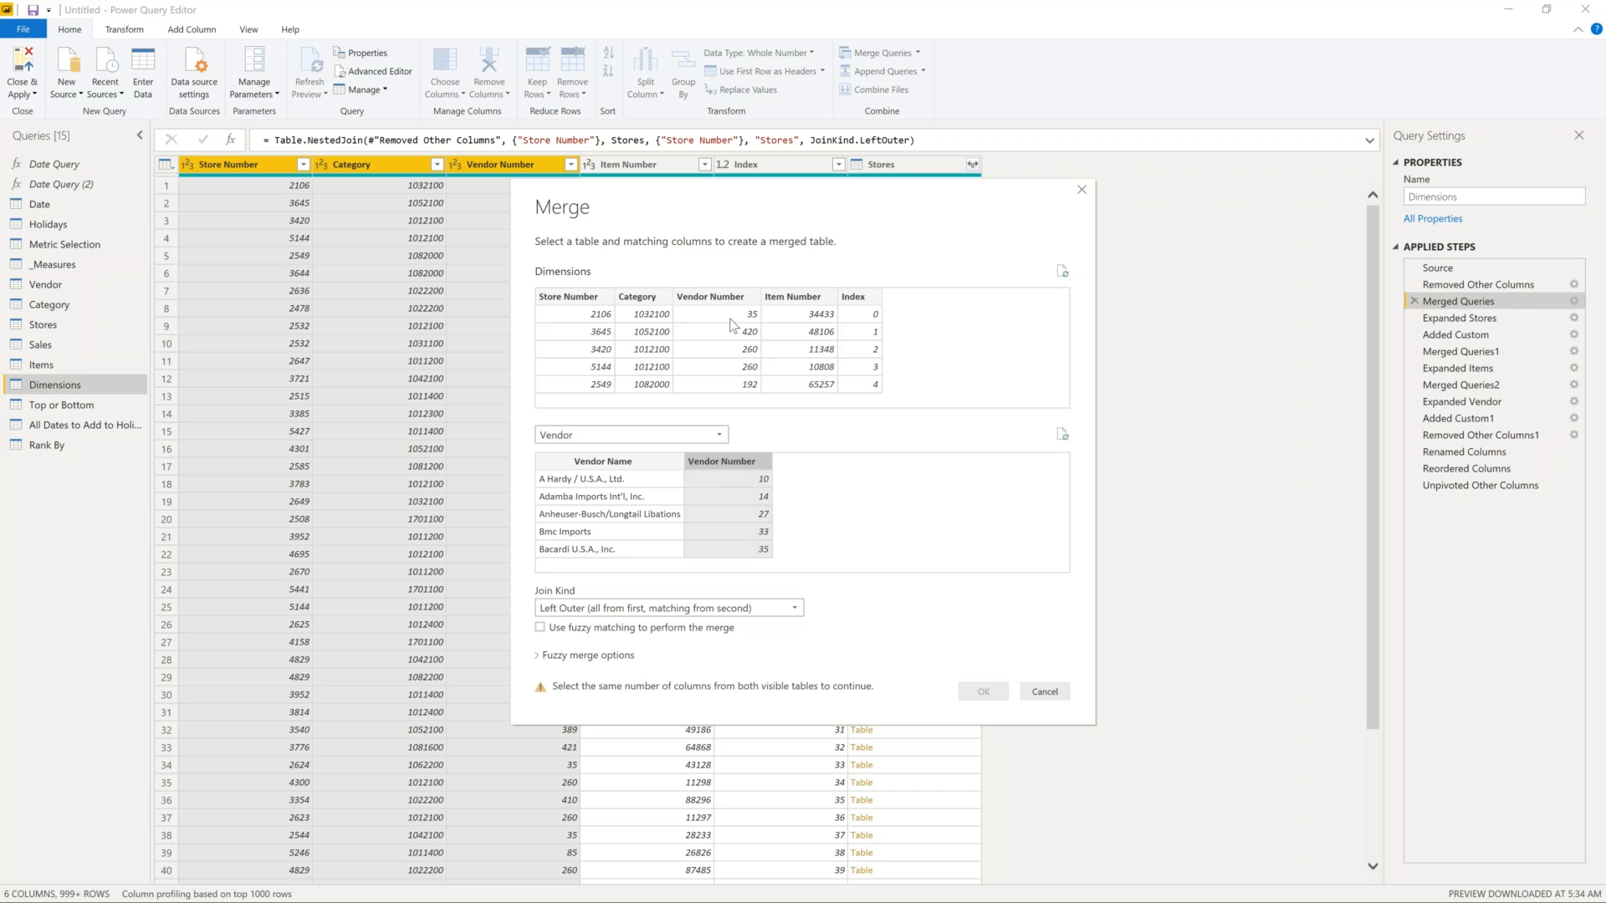
click(735, 302)
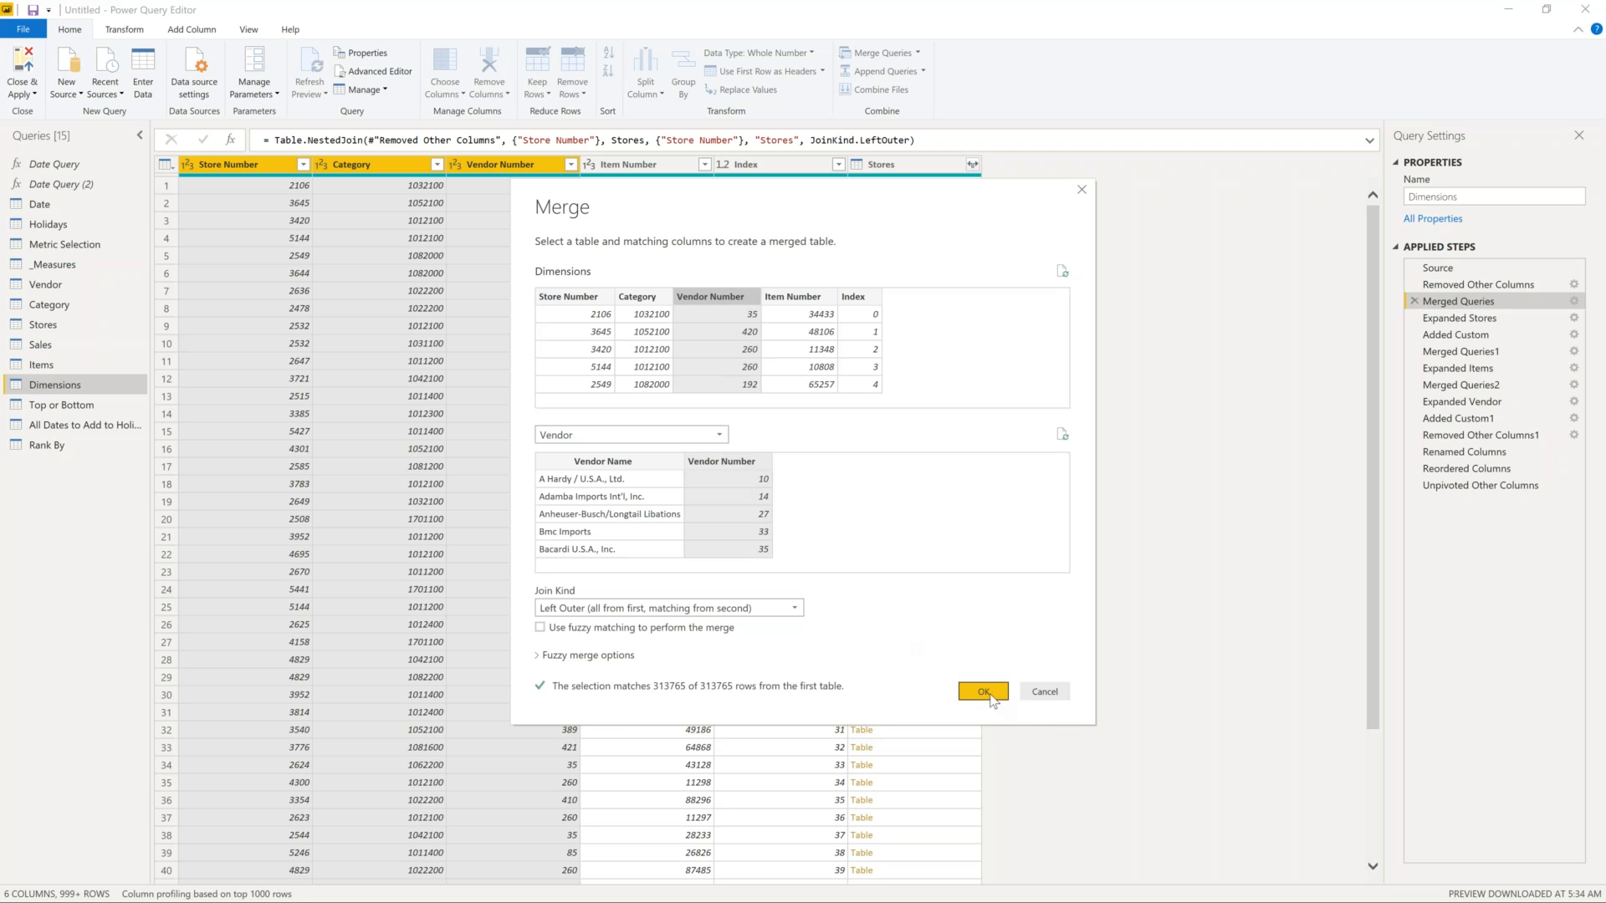
click(1044, 692)
click(1481, 319)
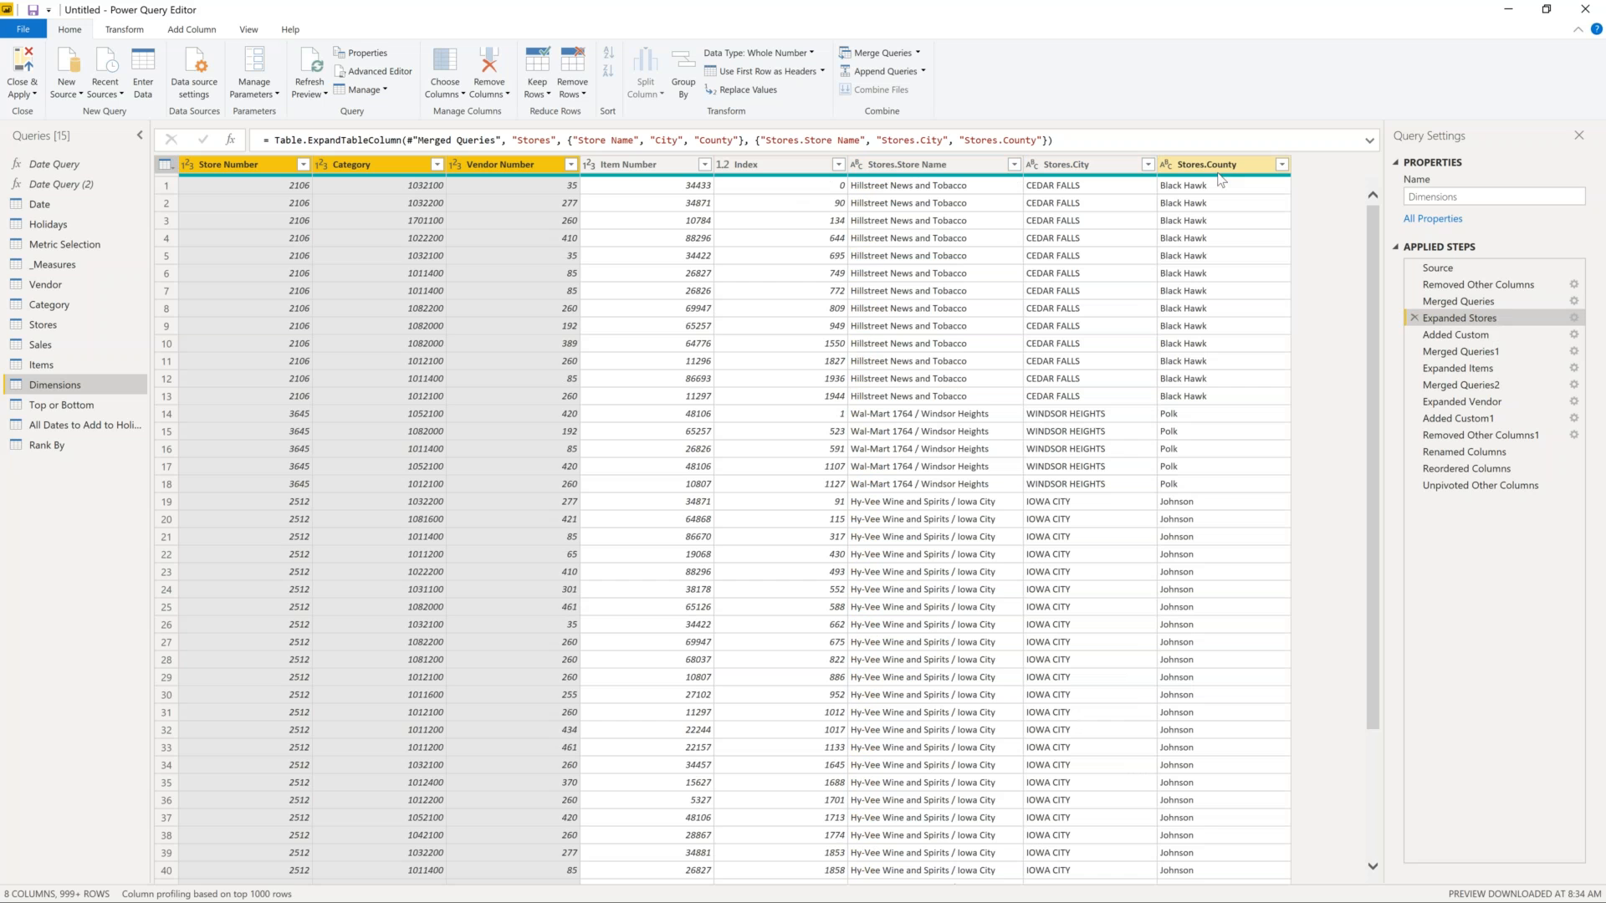
- Preview a Combined Store Info value in the Added Custom step, joining store name, city and county
click(1470, 339)
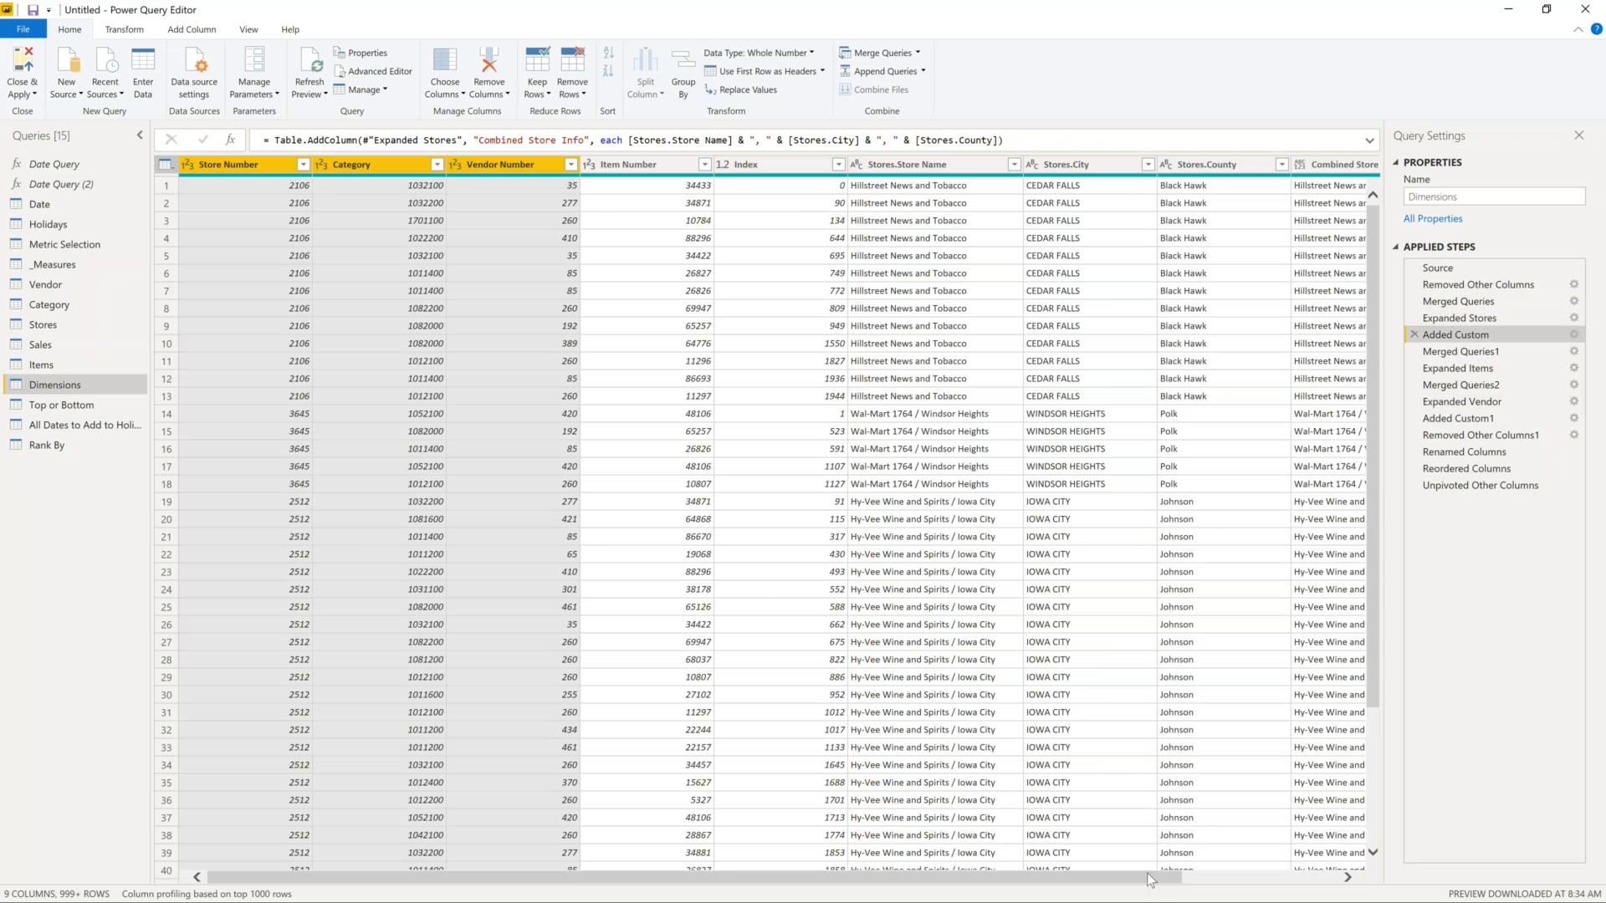
drag(1150, 880, 1278, 875)
click(1277, 870)
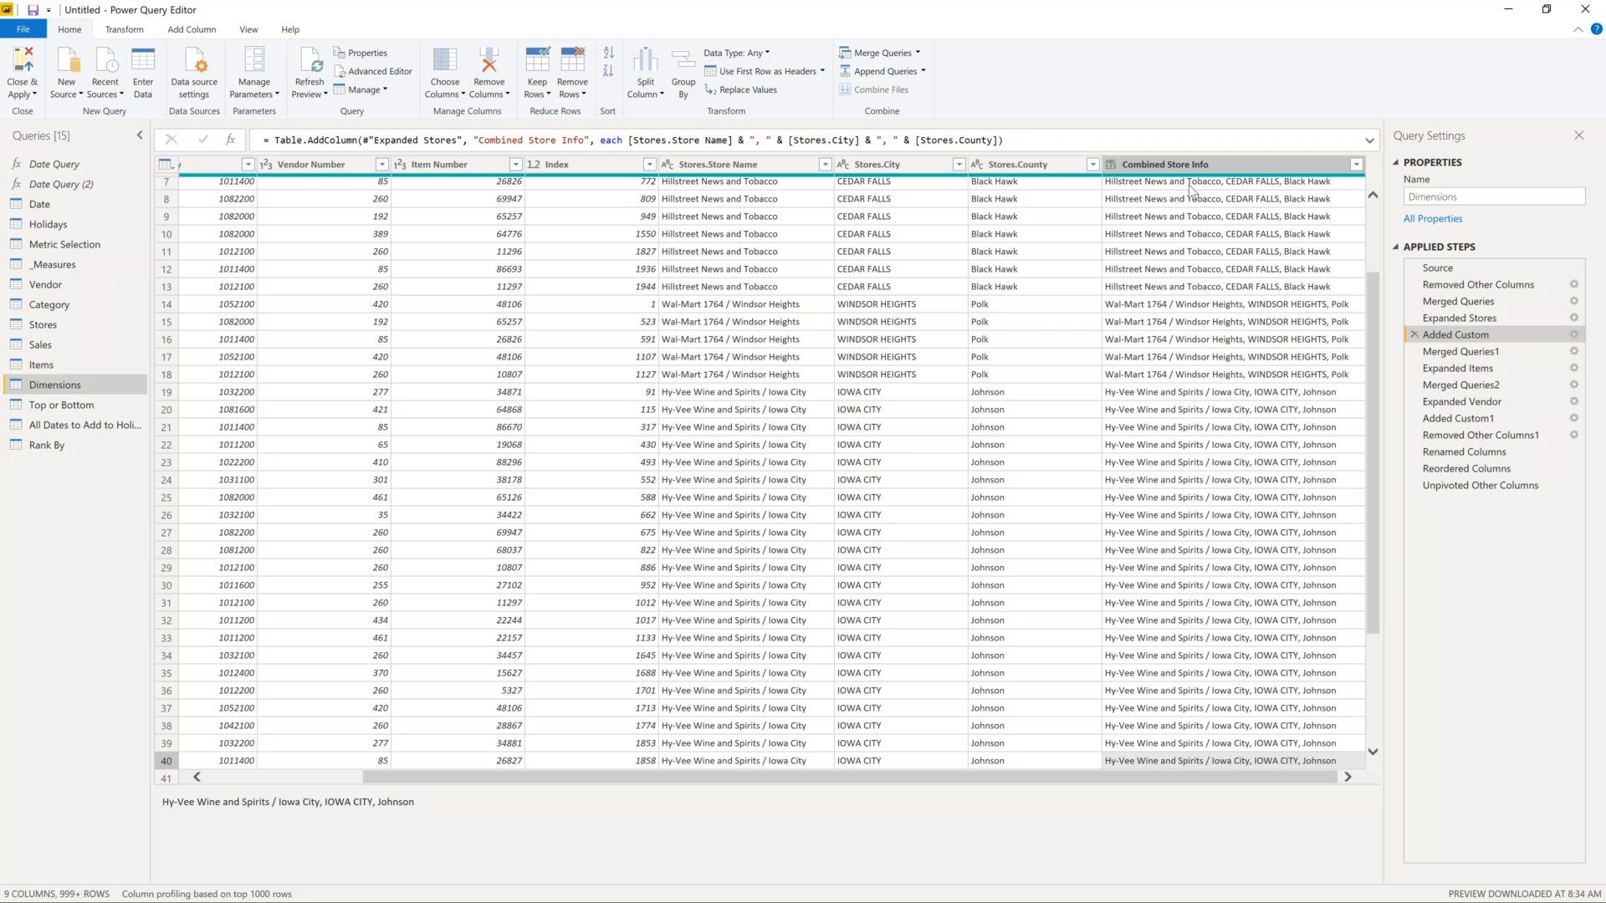
drag(1505, 334, 1488, 469)
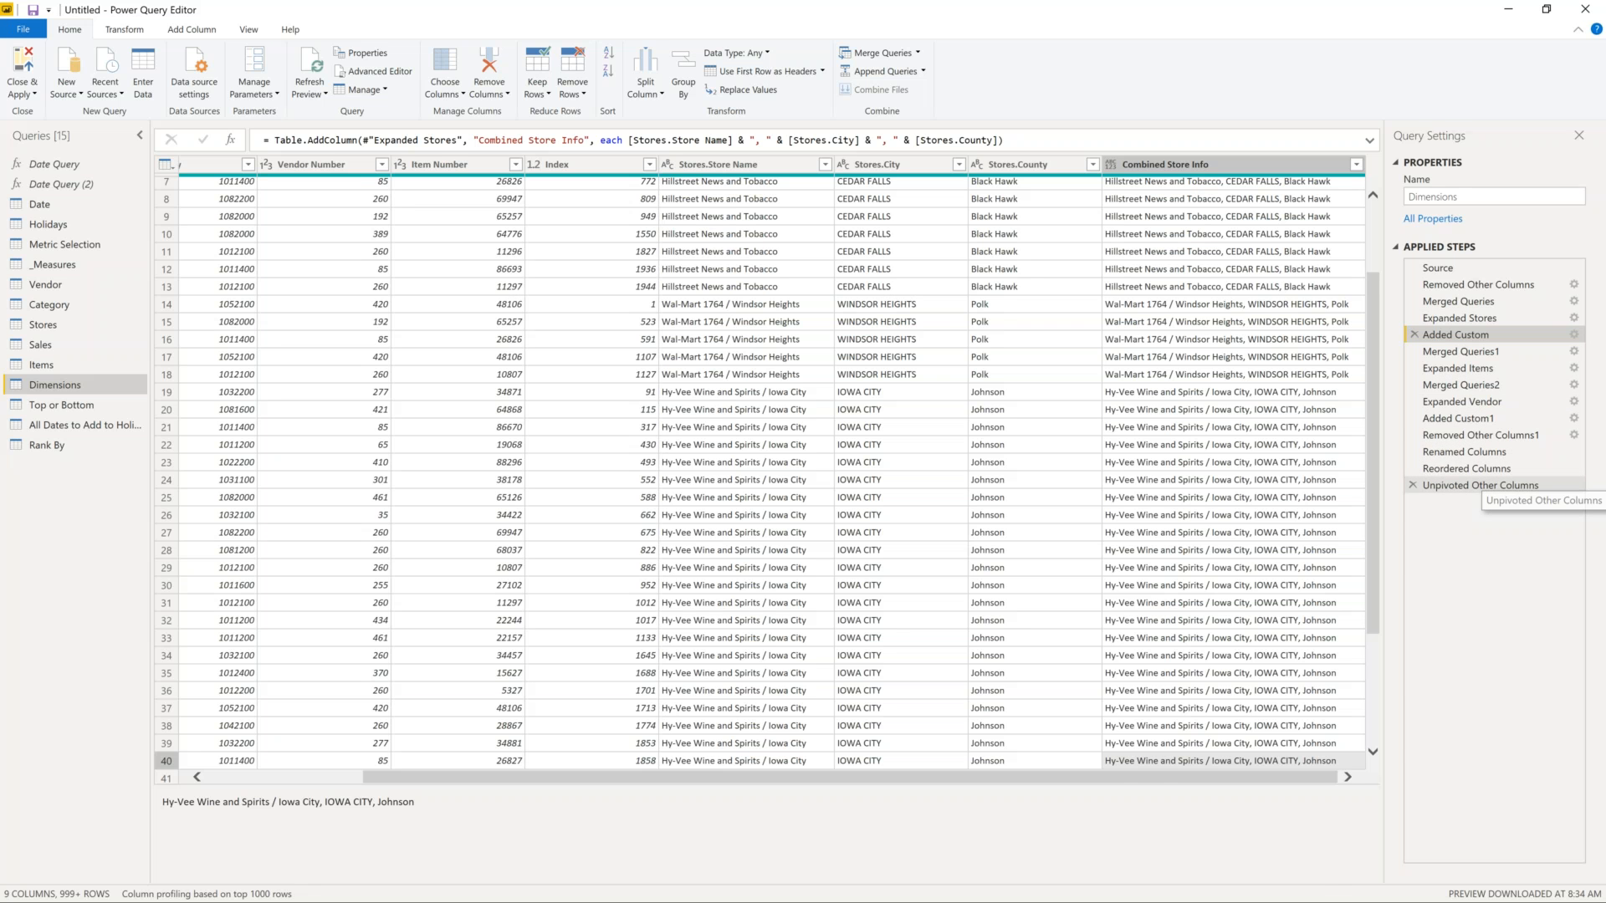
- View the unpivoted Index/Attribute/Value table, then open the Top or Bottom query
click(1476, 486)
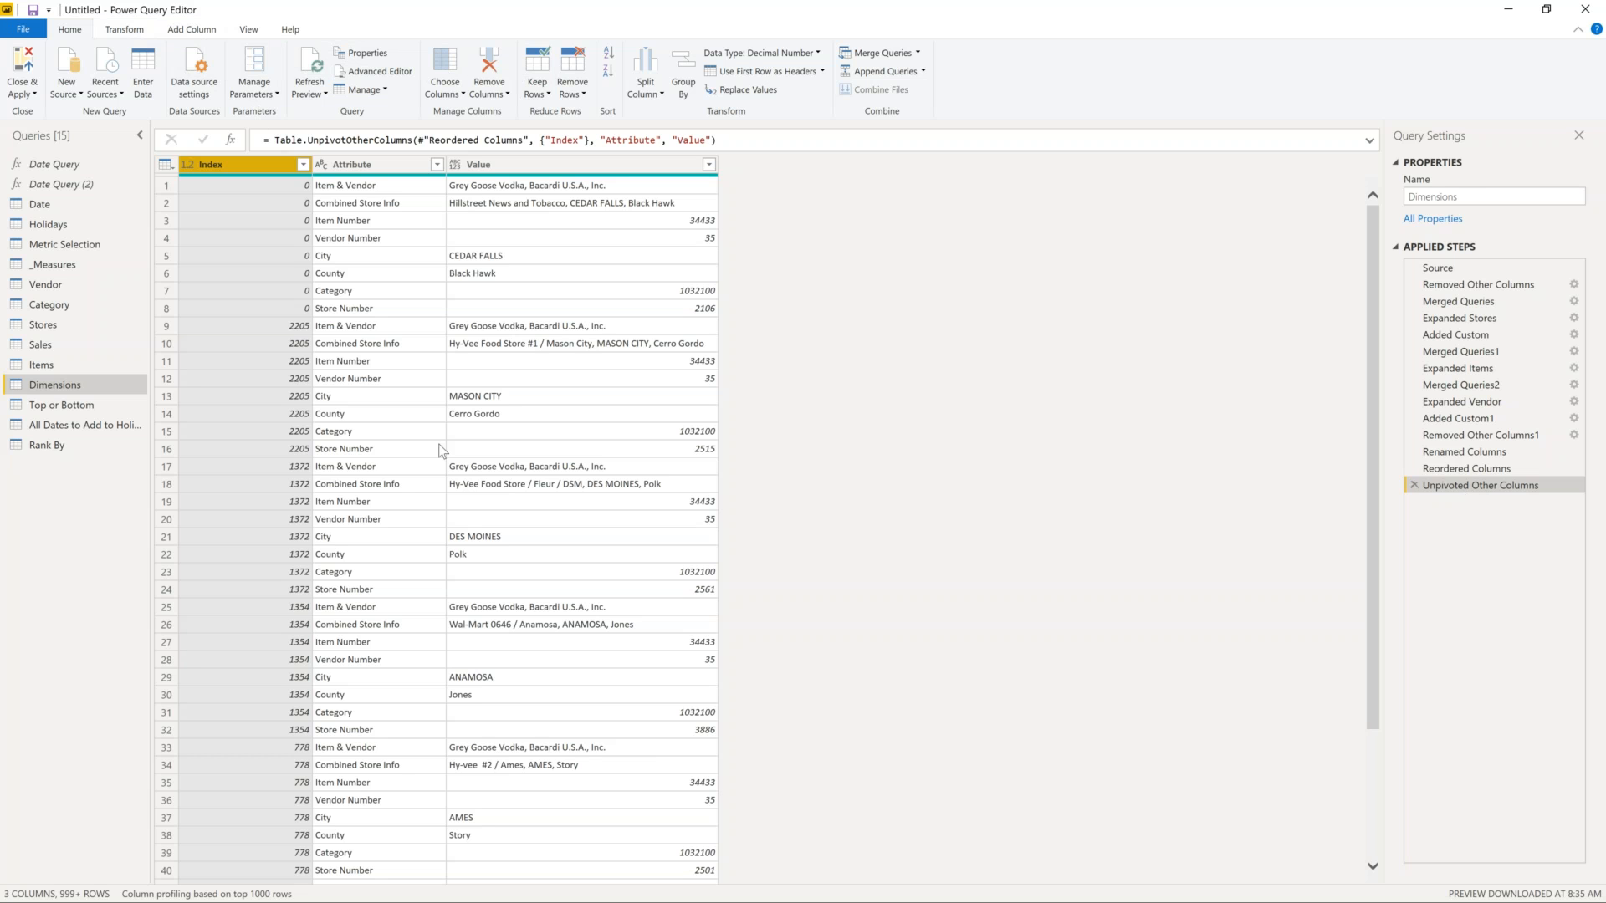
click(77, 405)
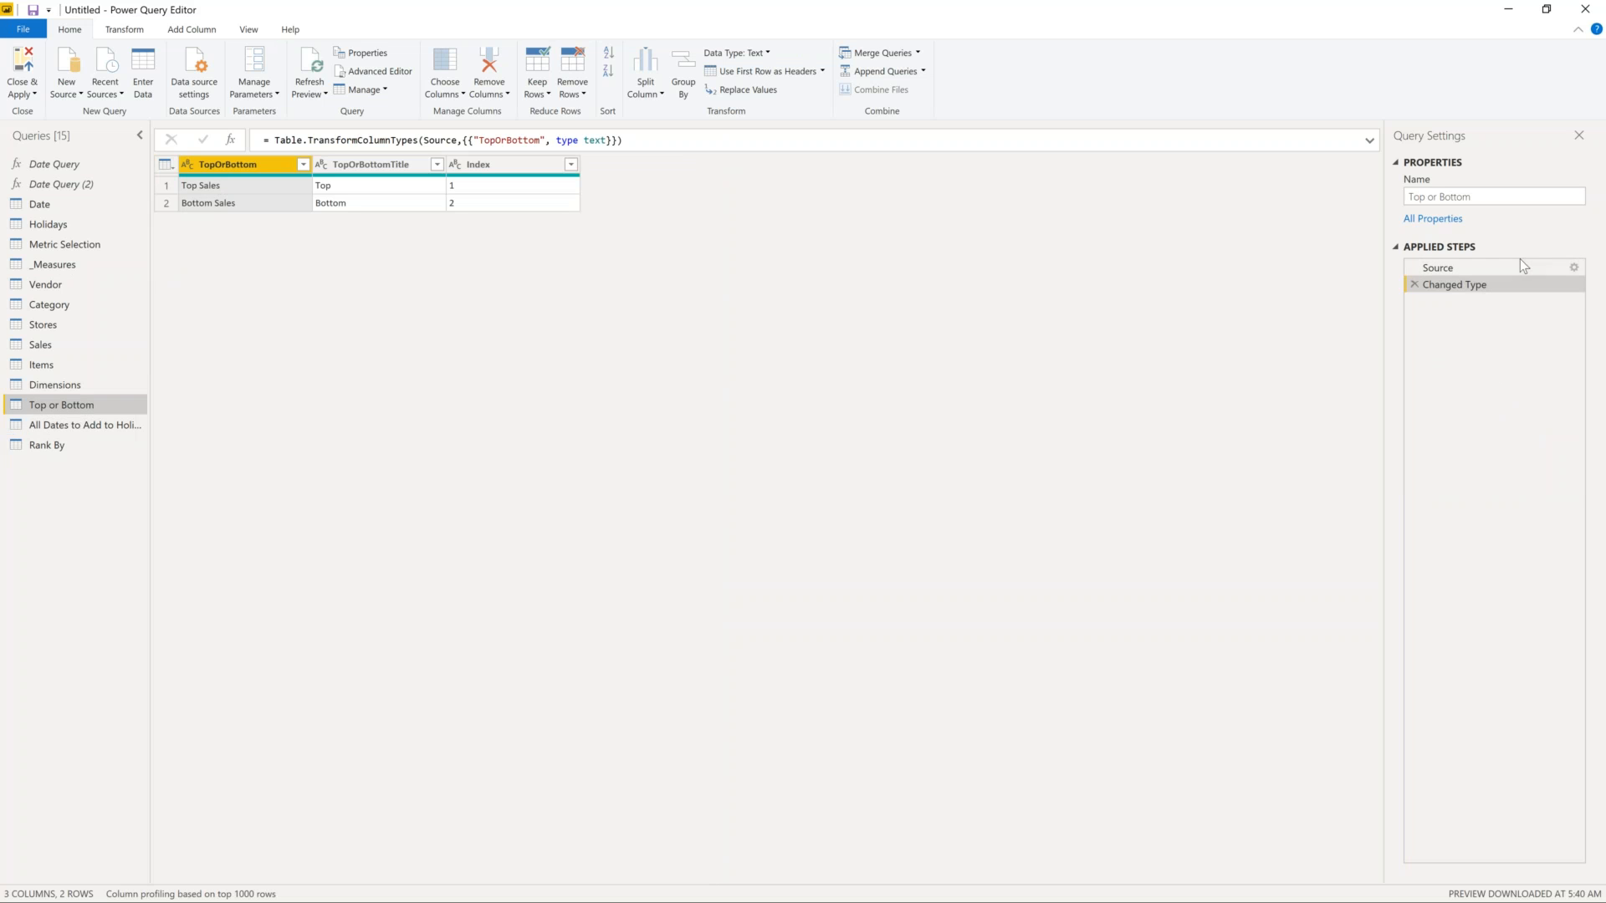
double_click(1542, 267)
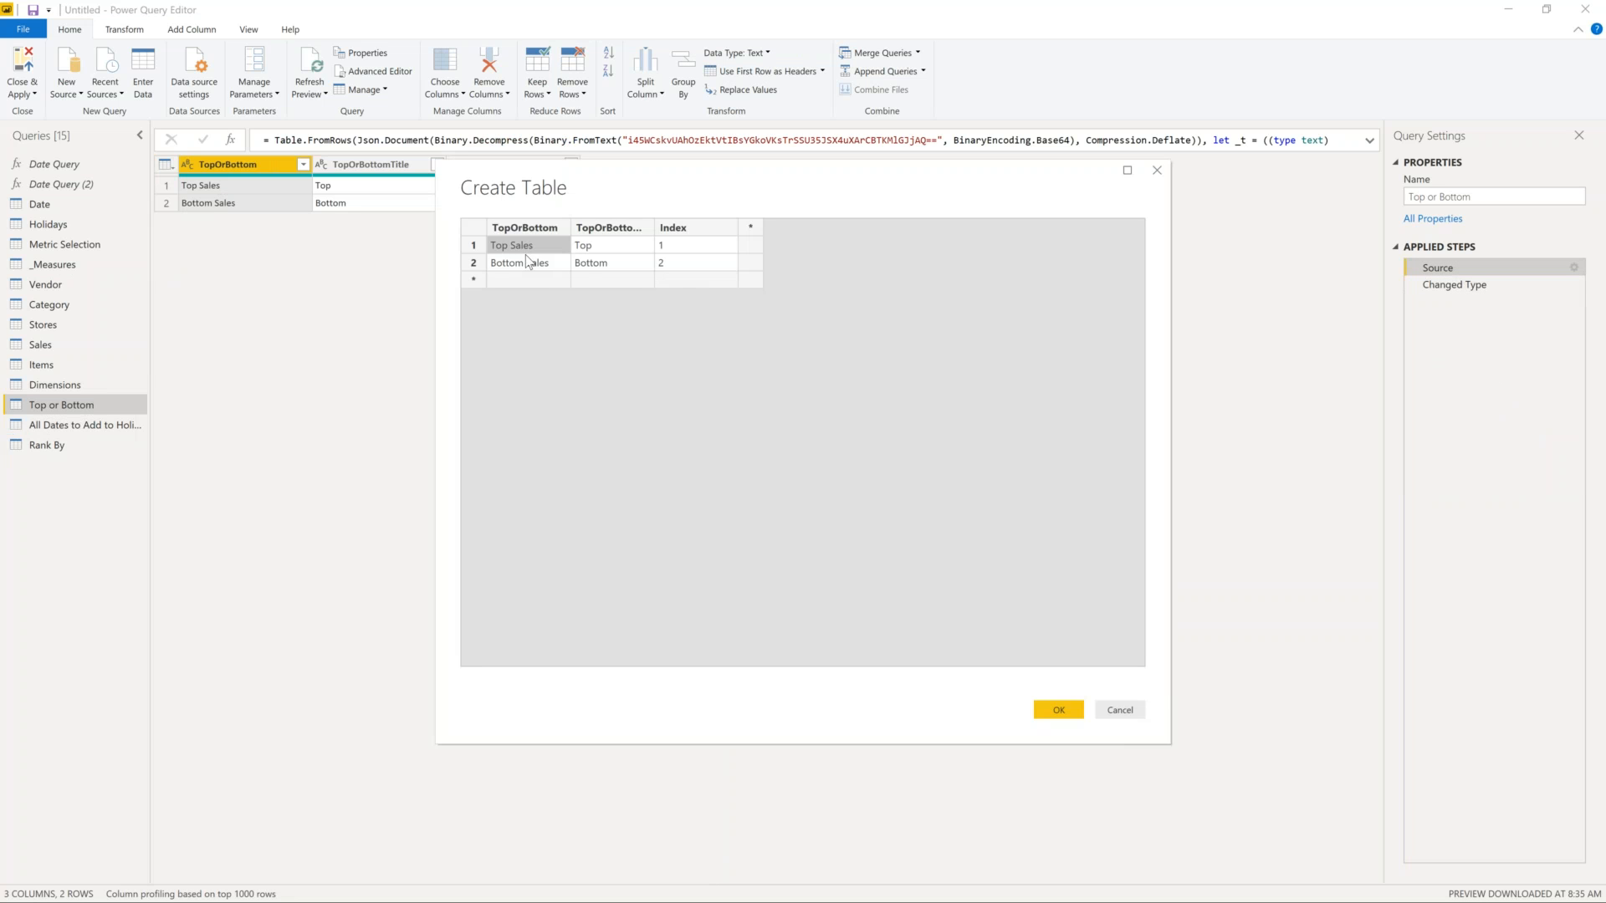
click(531, 264)
click(621, 243)
click(660, 258)
text(2)
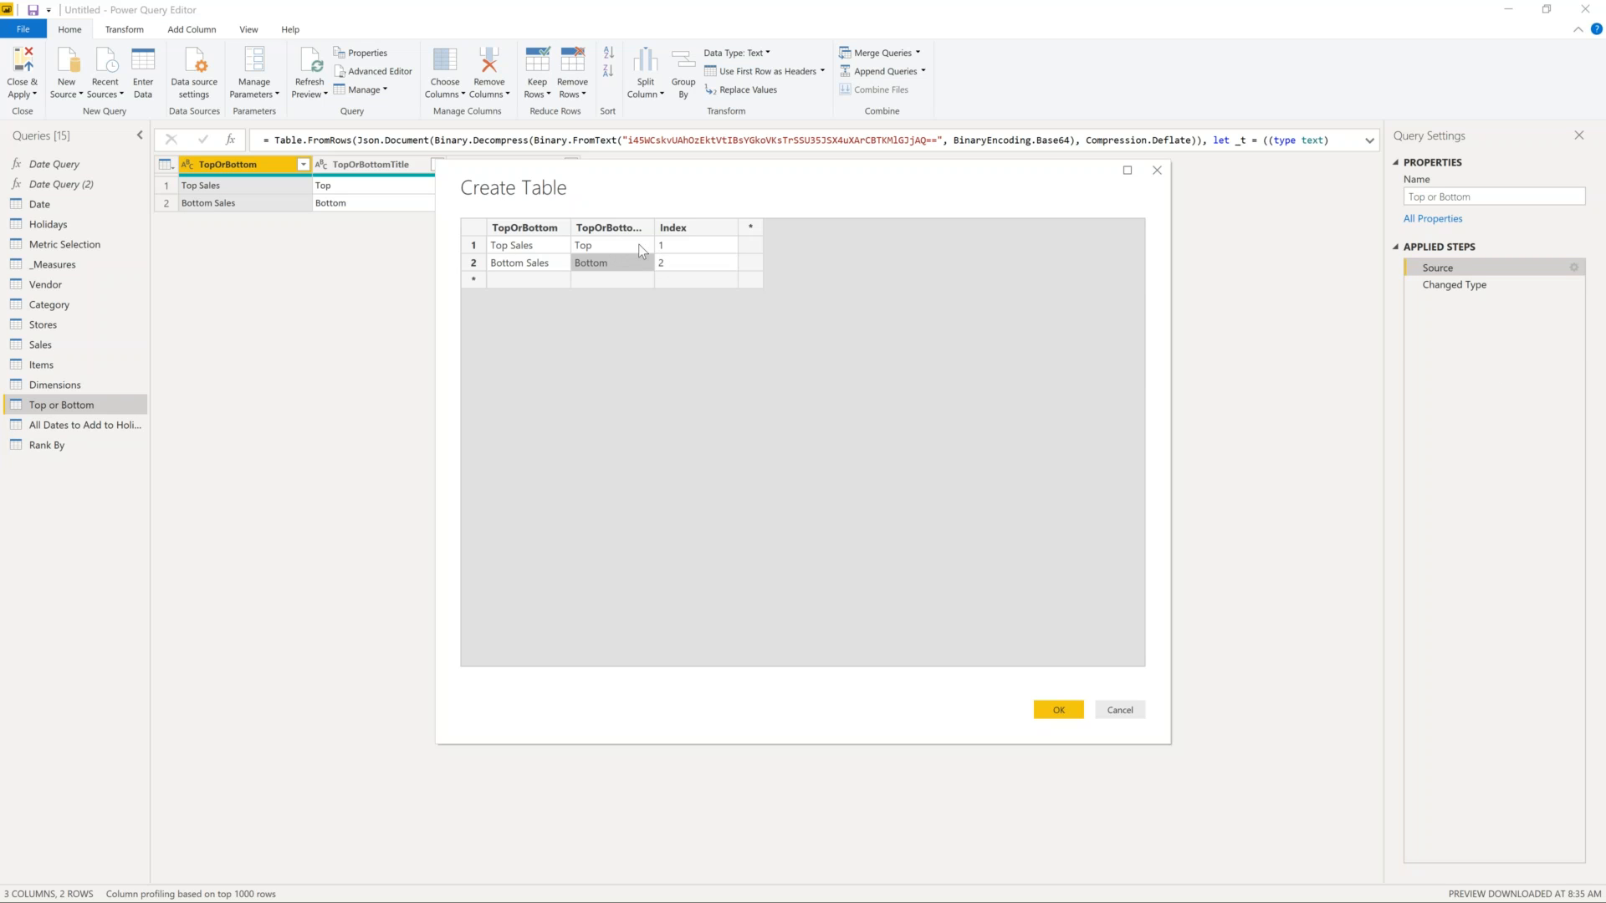
click(688, 248)
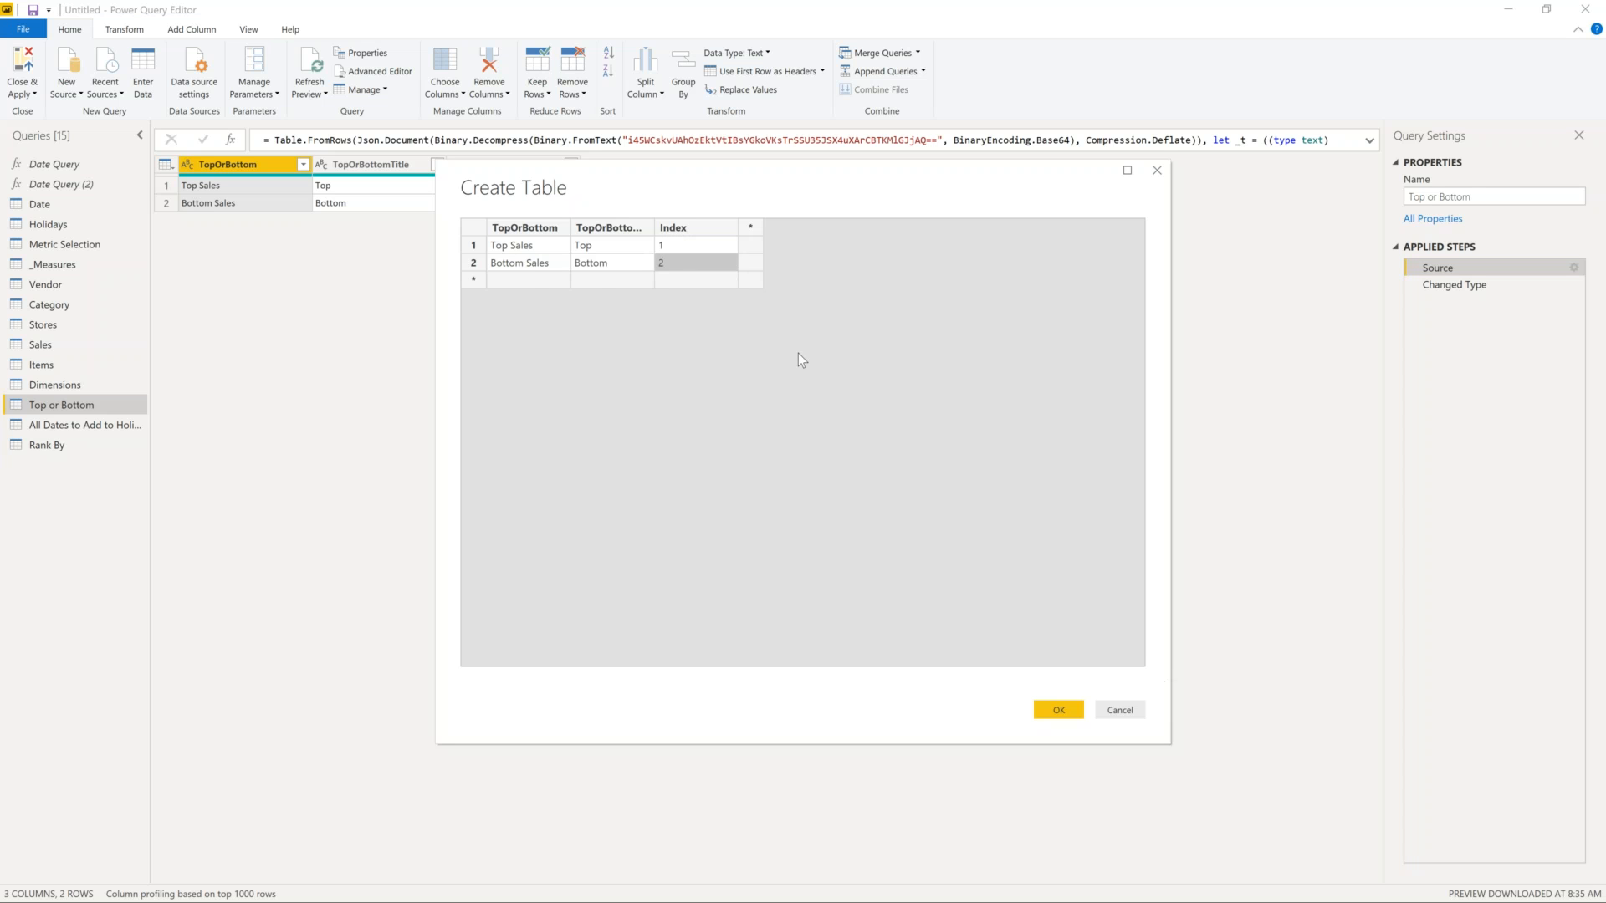
click(529, 273)
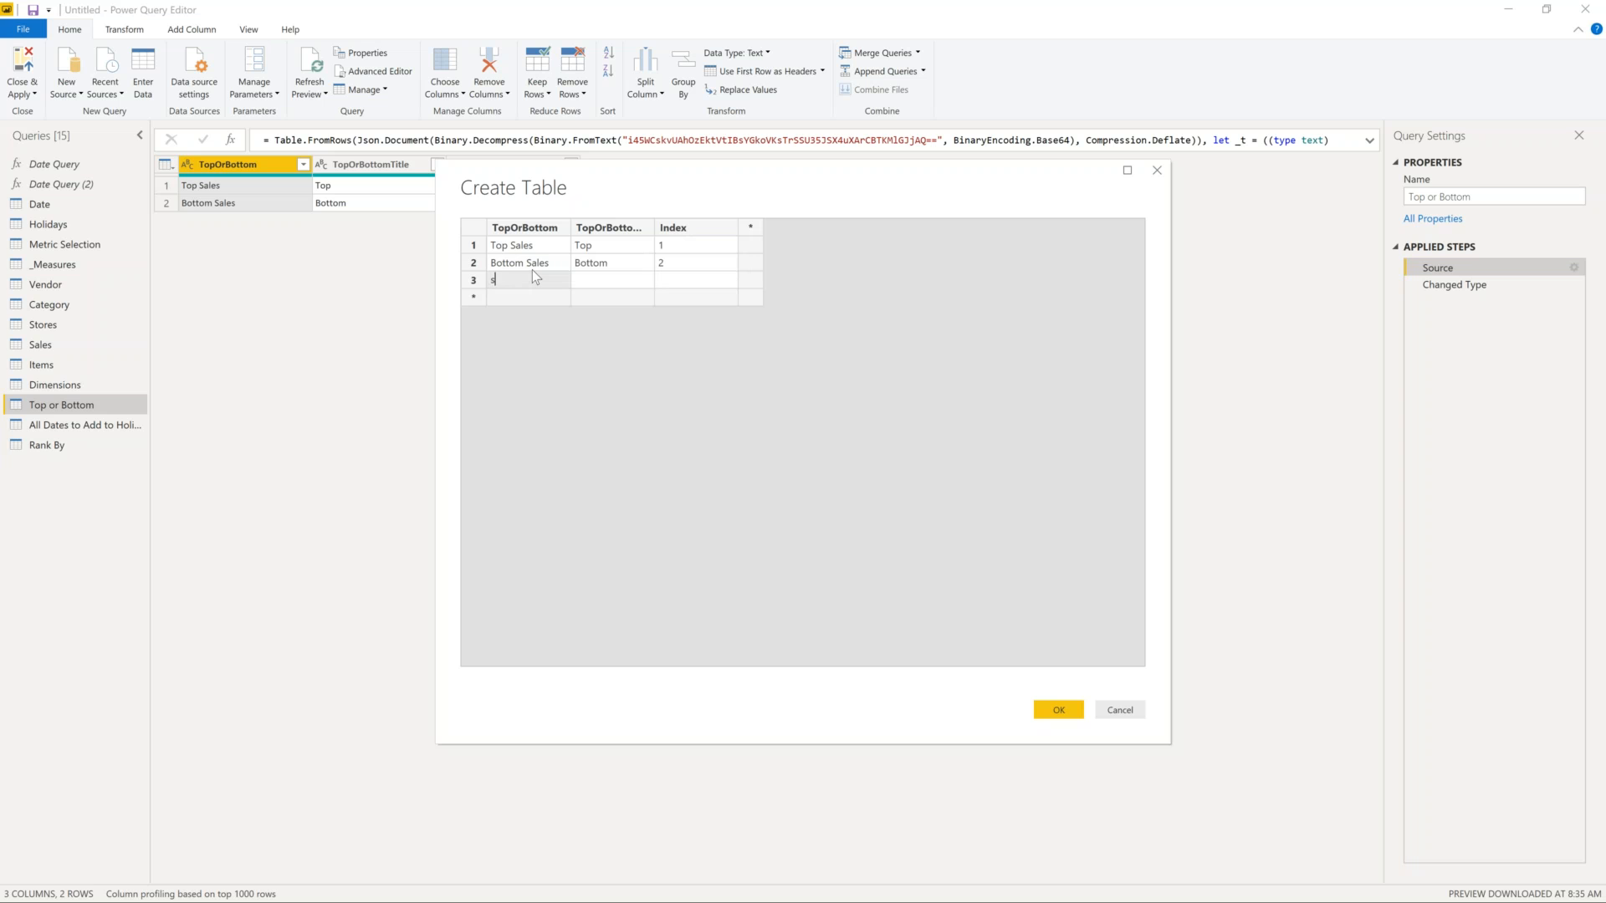
click(1138, 708)
click(891, 482)
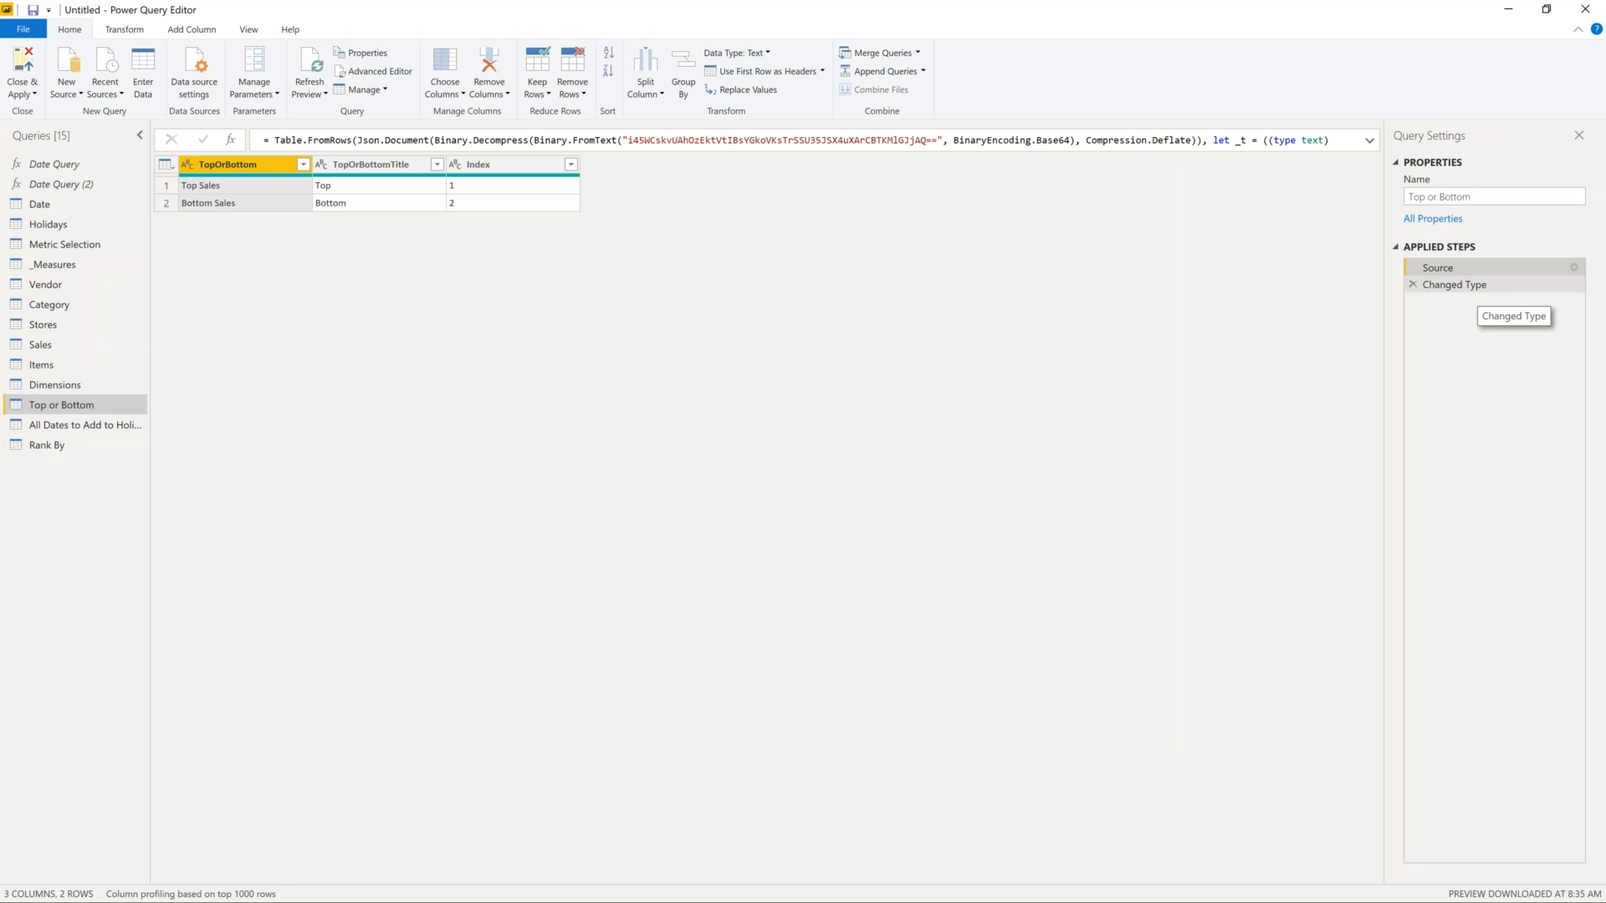
click(1463, 286)
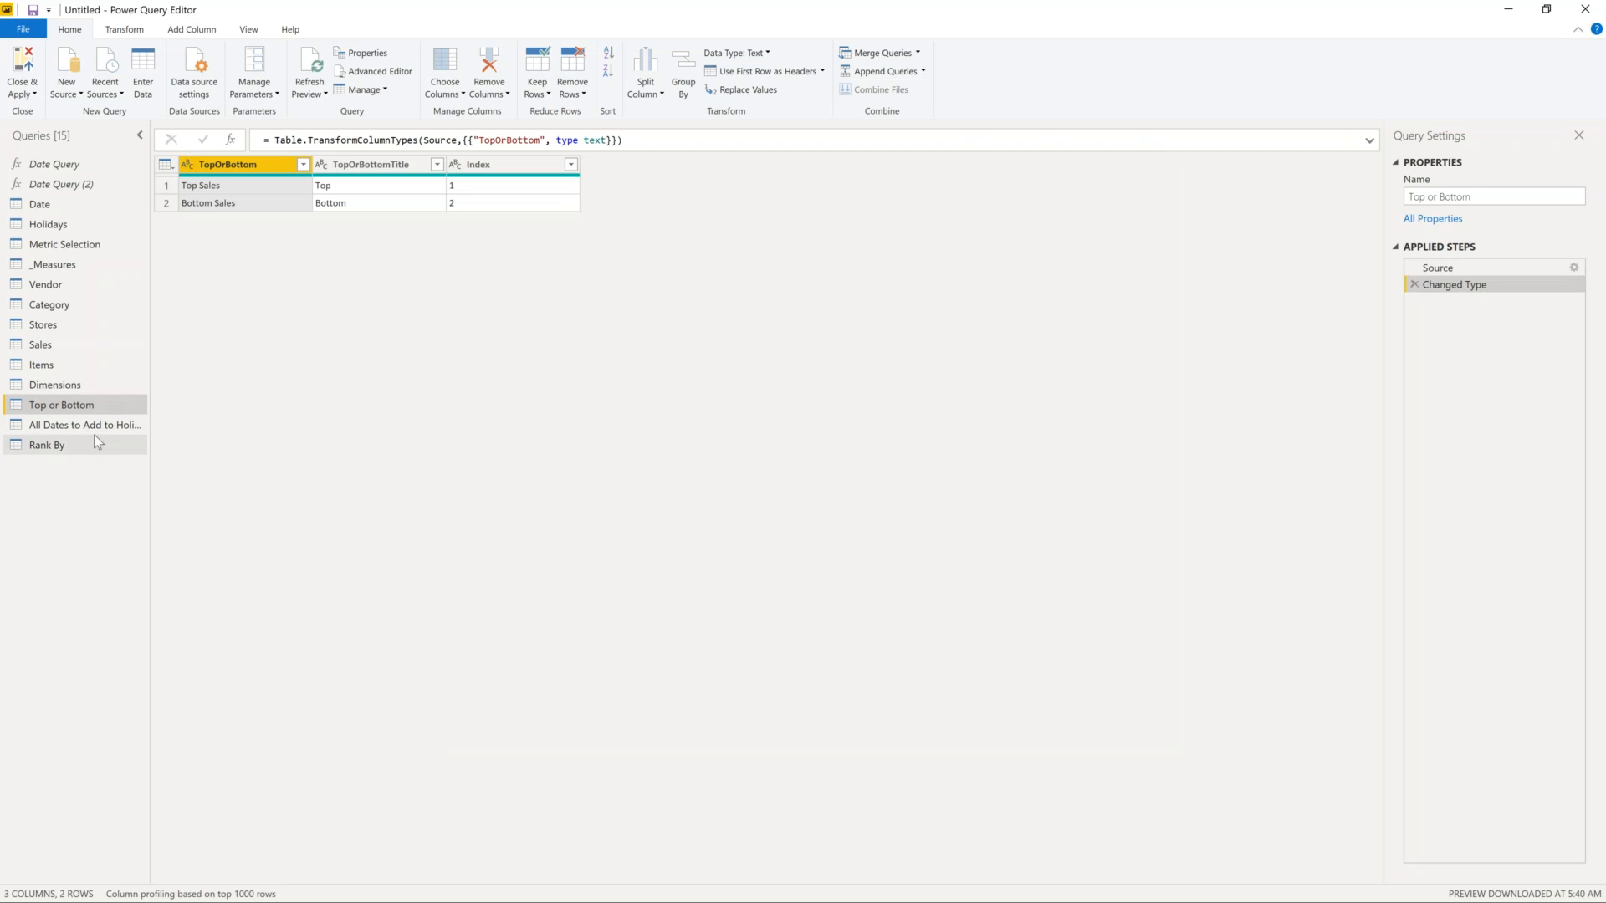
- Inspect Thanksgiving Period, Christmas Period and All Dates holiday values in the Holidays query
click(57, 227)
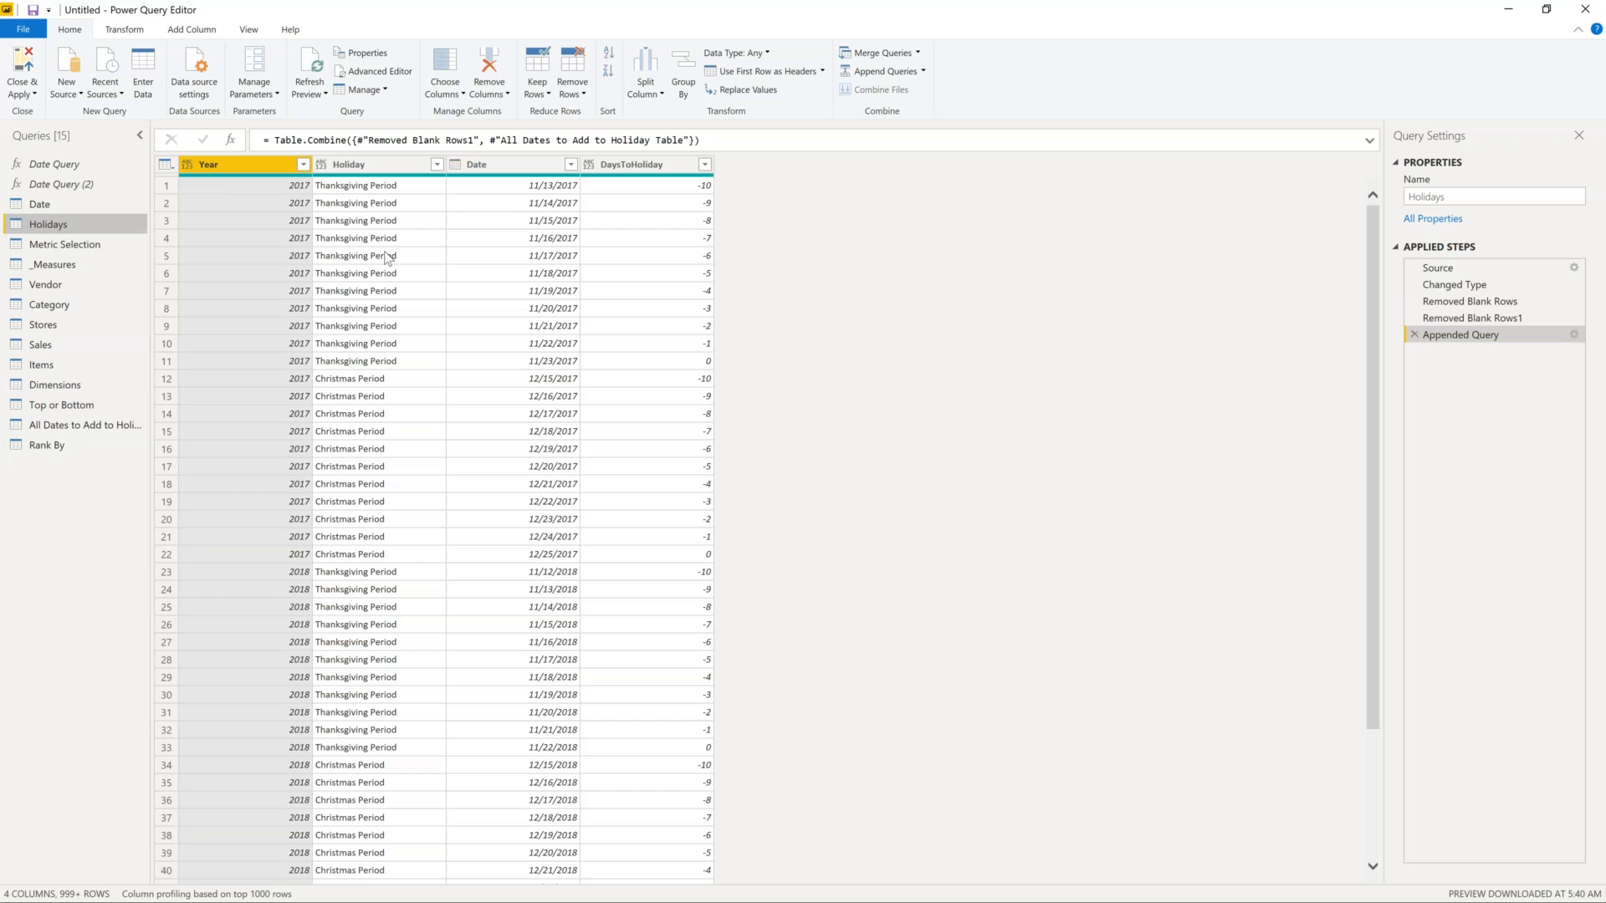
click(361, 203)
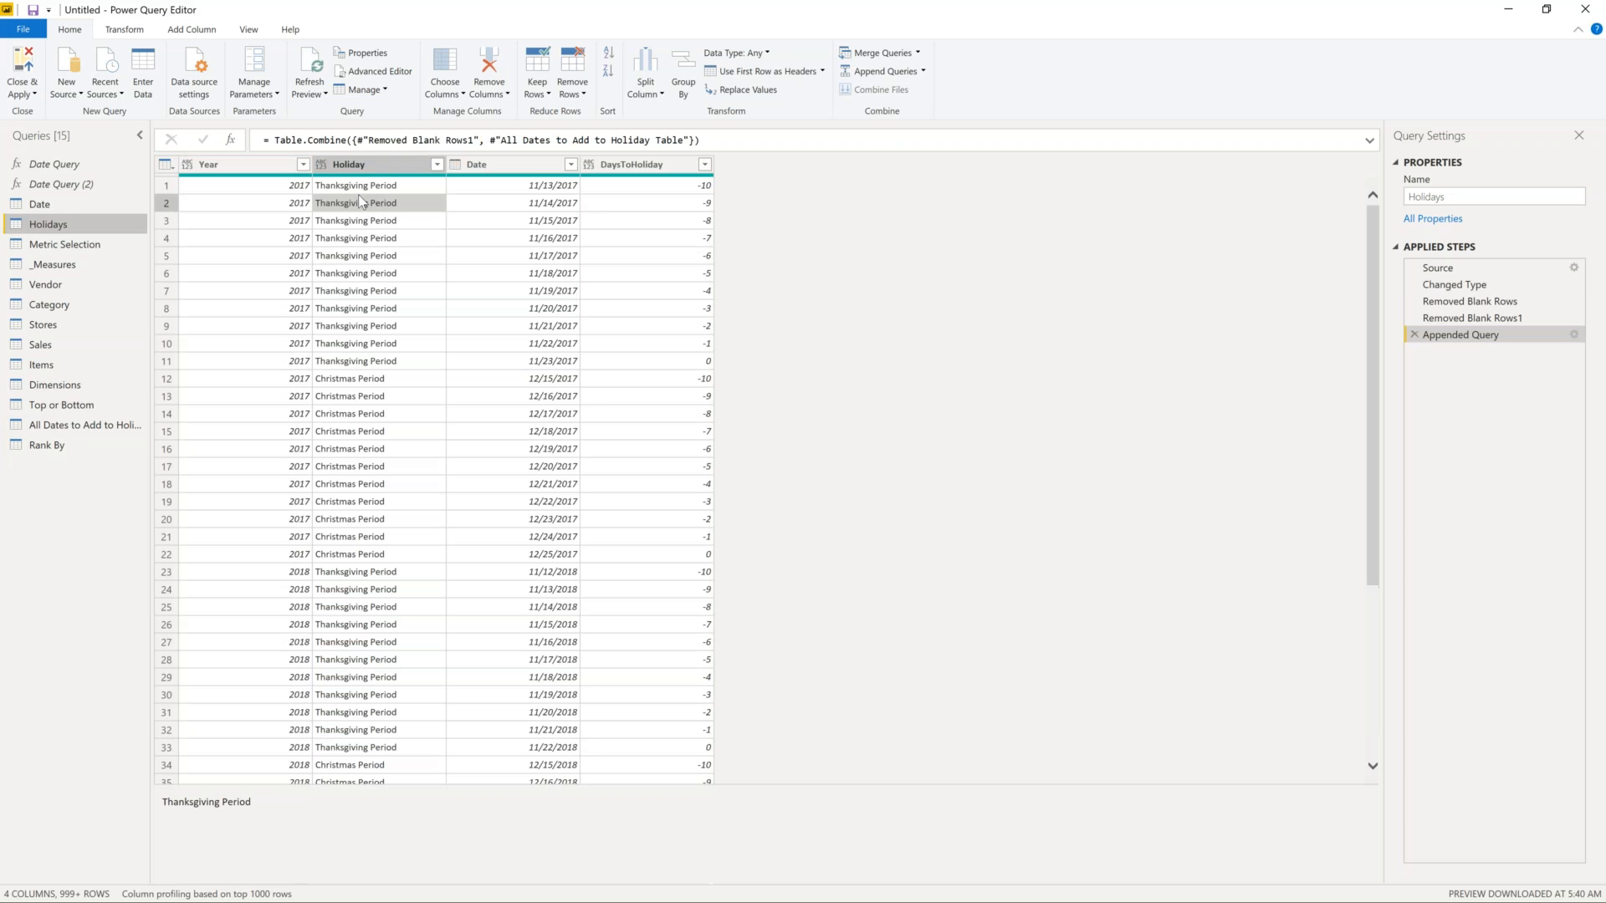
click(361, 484)
scroll(756, 519, down, 20)
click(402, 494)
scroll(400, 496, down, 12)
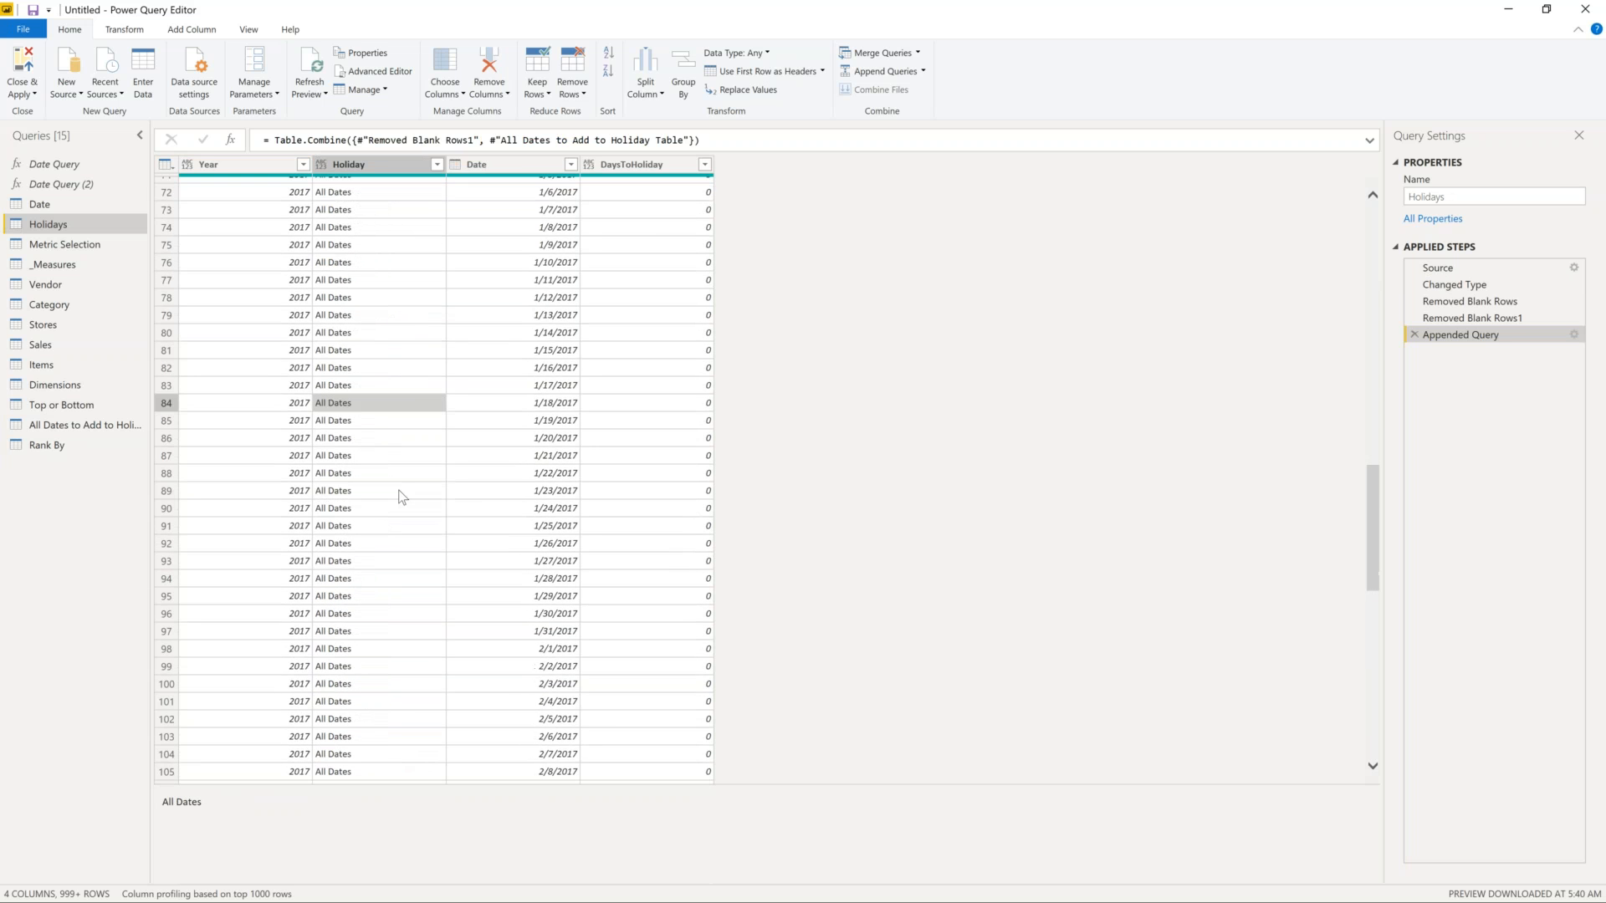
scroll(401, 497, down, 11)
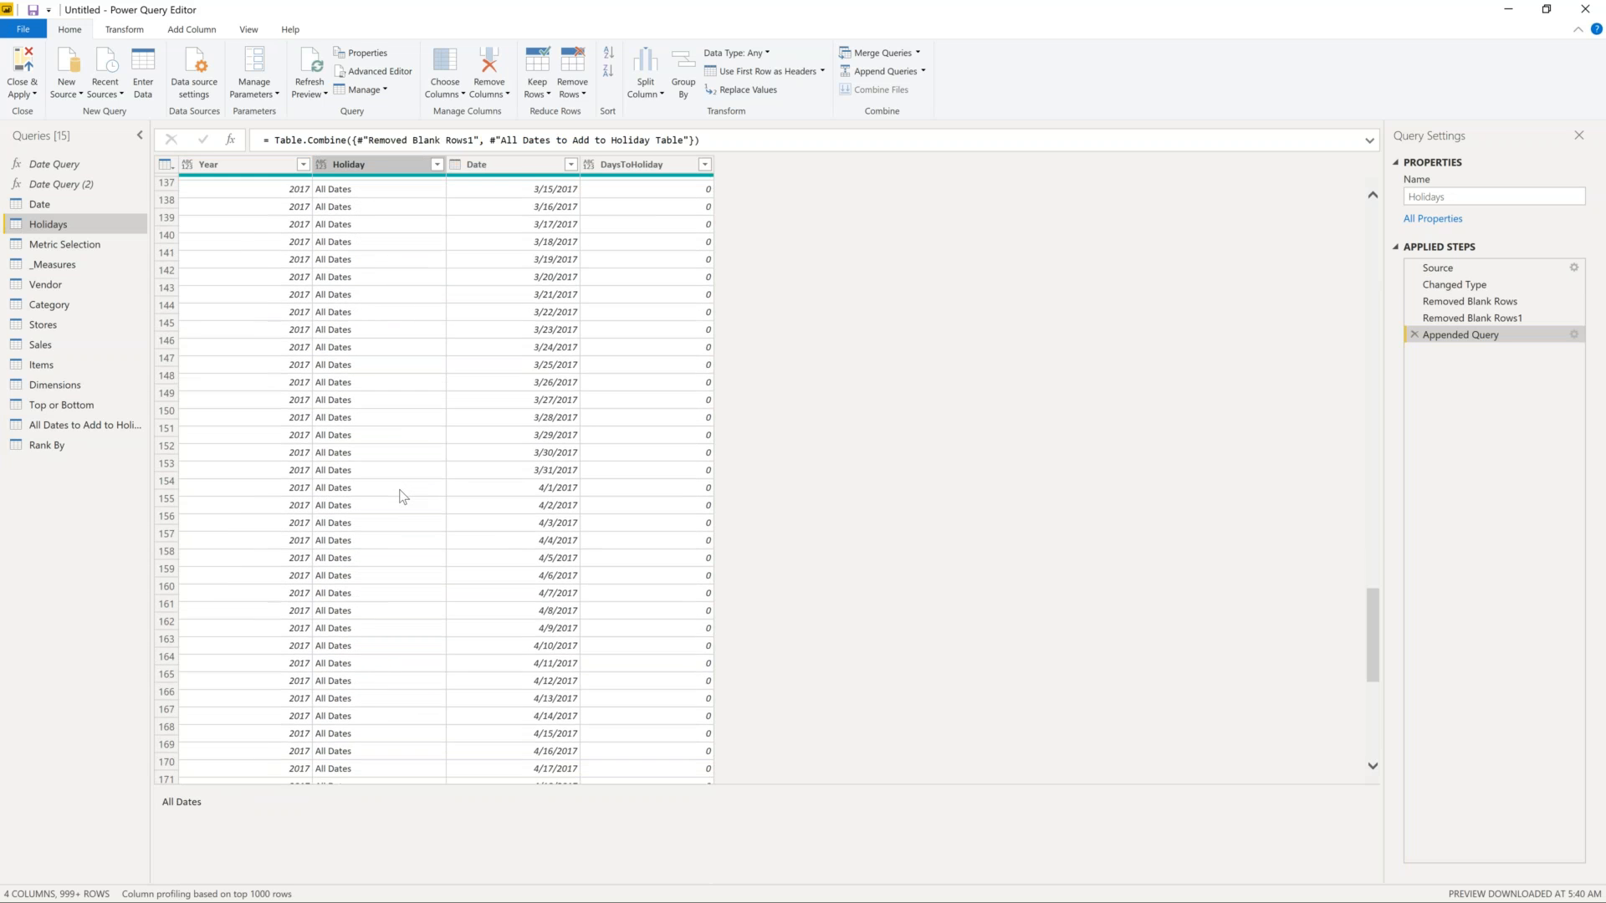
scroll(403, 496, down, 5)
scroll(426, 487, up, 20)
scroll(427, 487, up, 20)
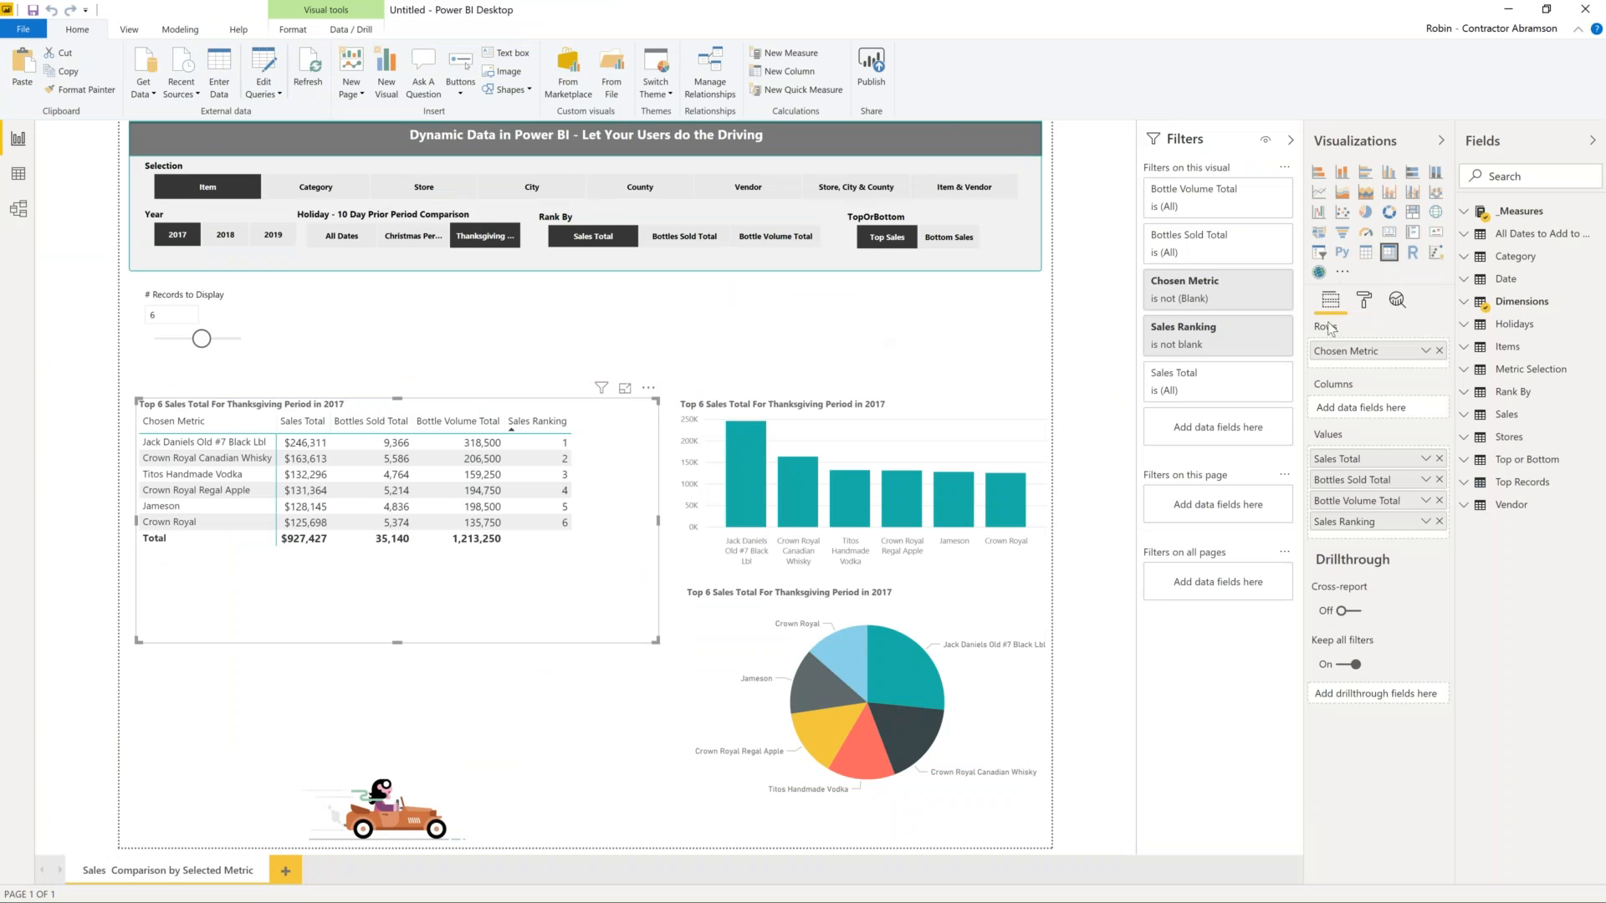
- Open the Dimensions table's Dynamic Column formula and mark its Category Name reference
click(1467, 304)
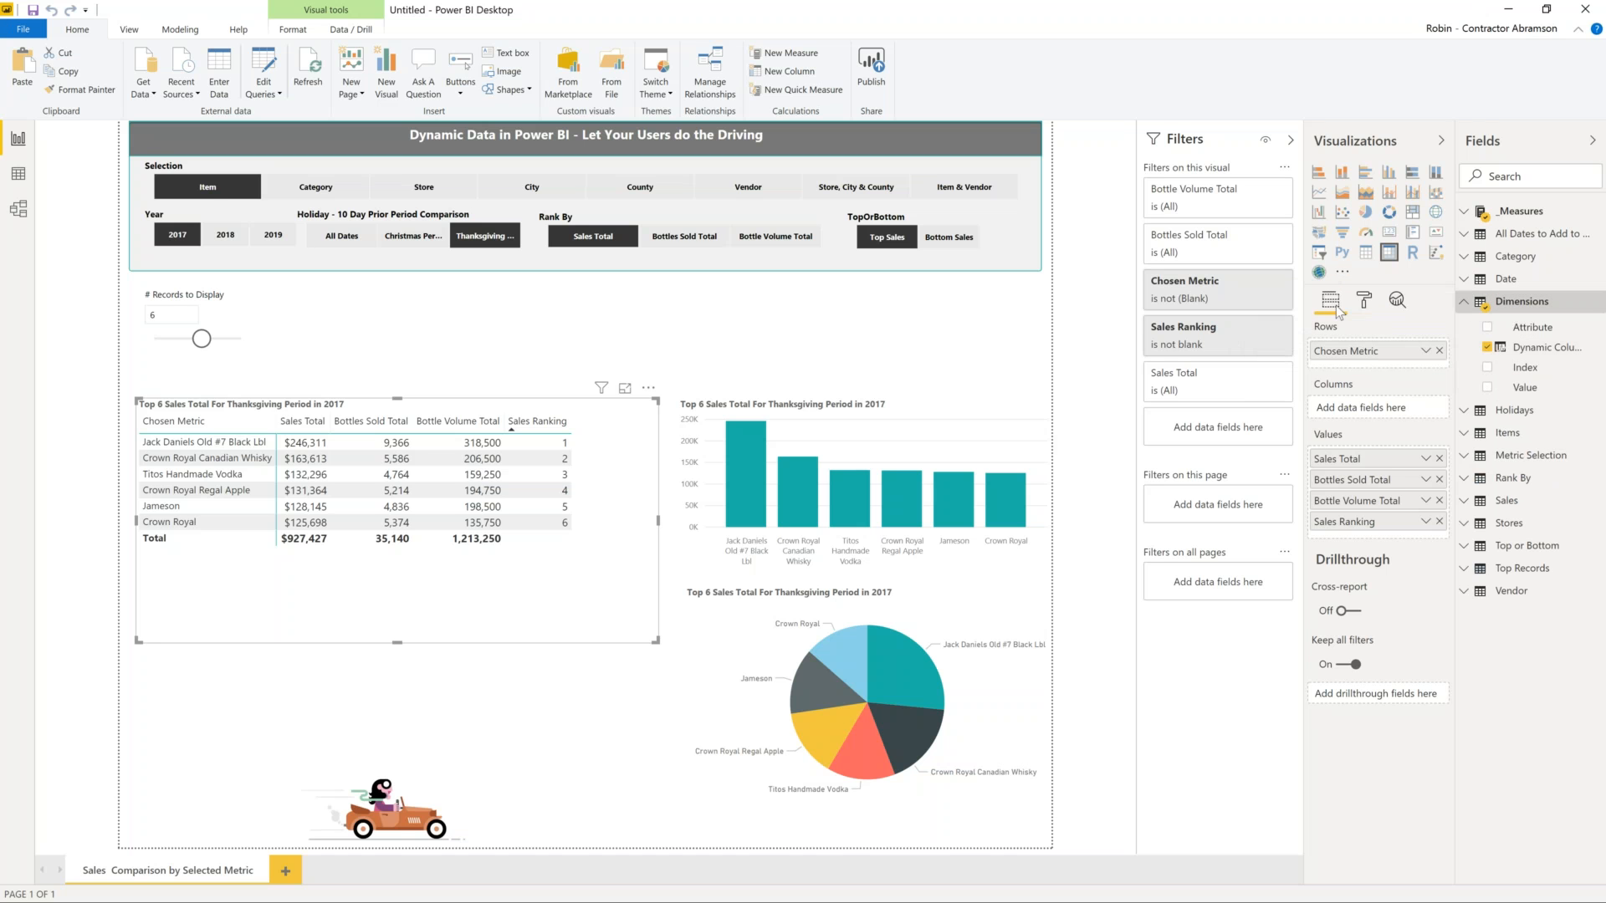
click(1525, 351)
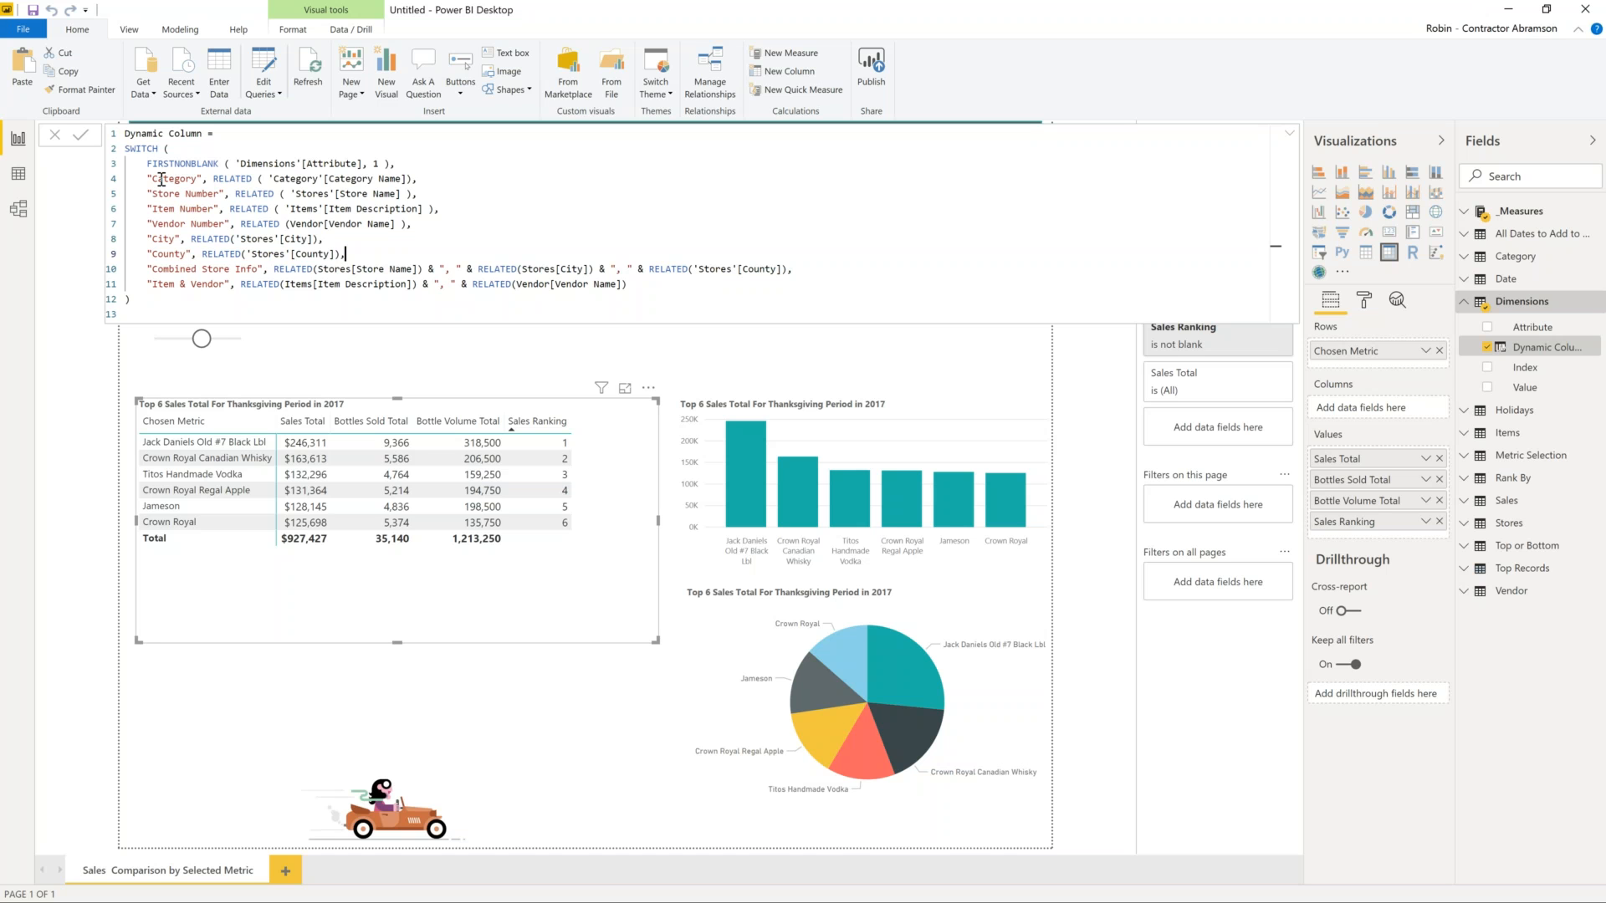
drag(269, 178, 403, 180)
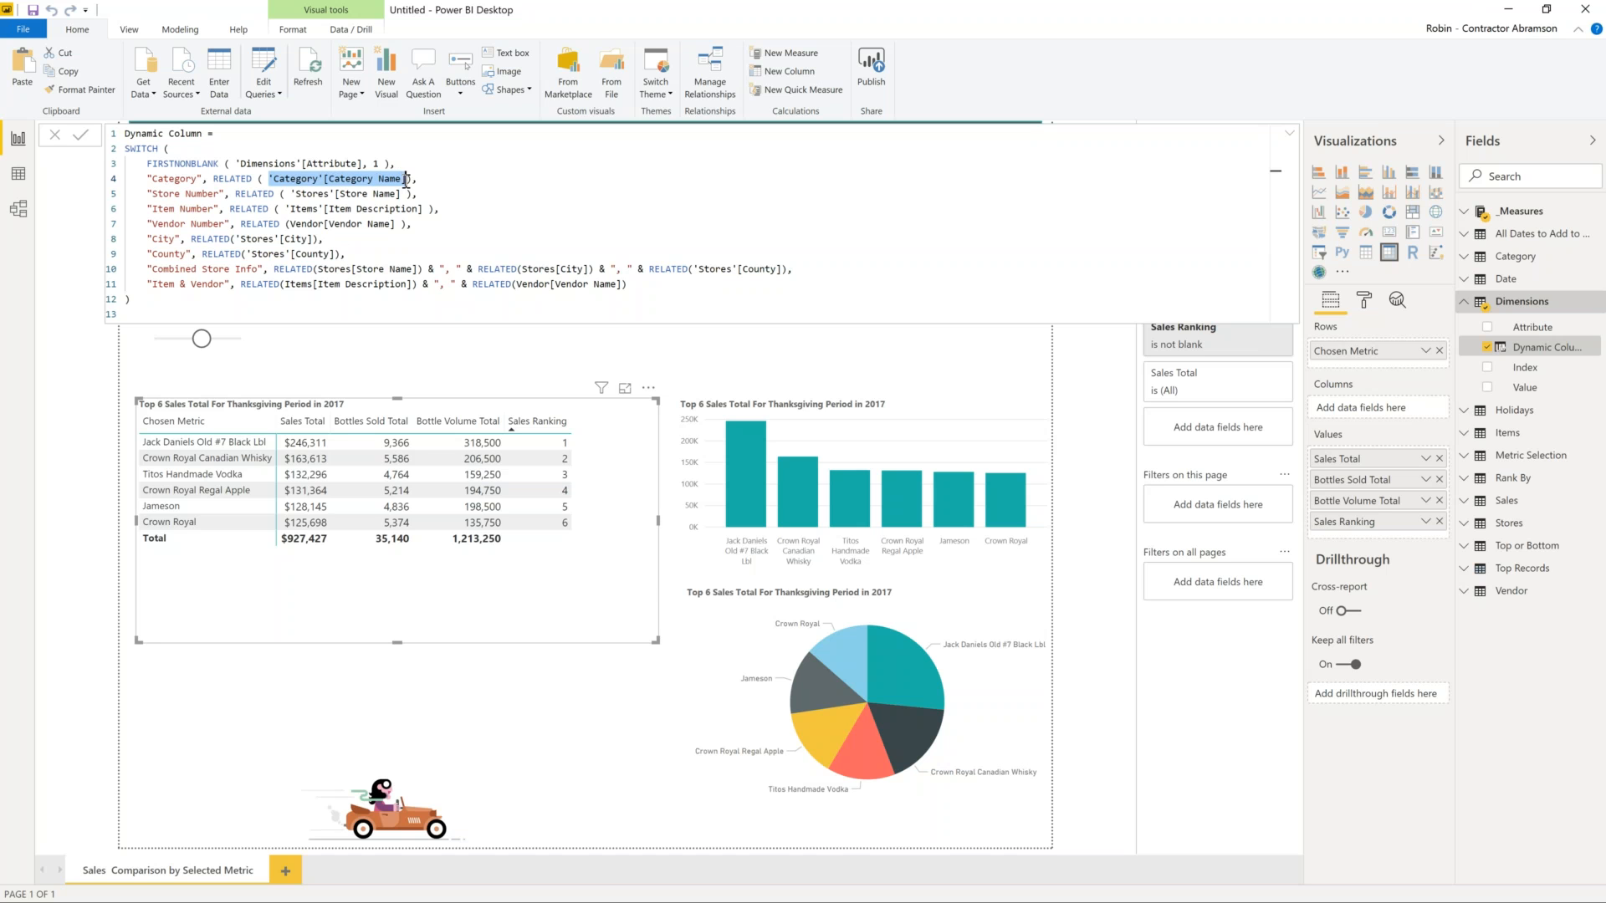
- Highlight the Category and Store Number branches, then fold the formula bar back to one line
click(143, 191)
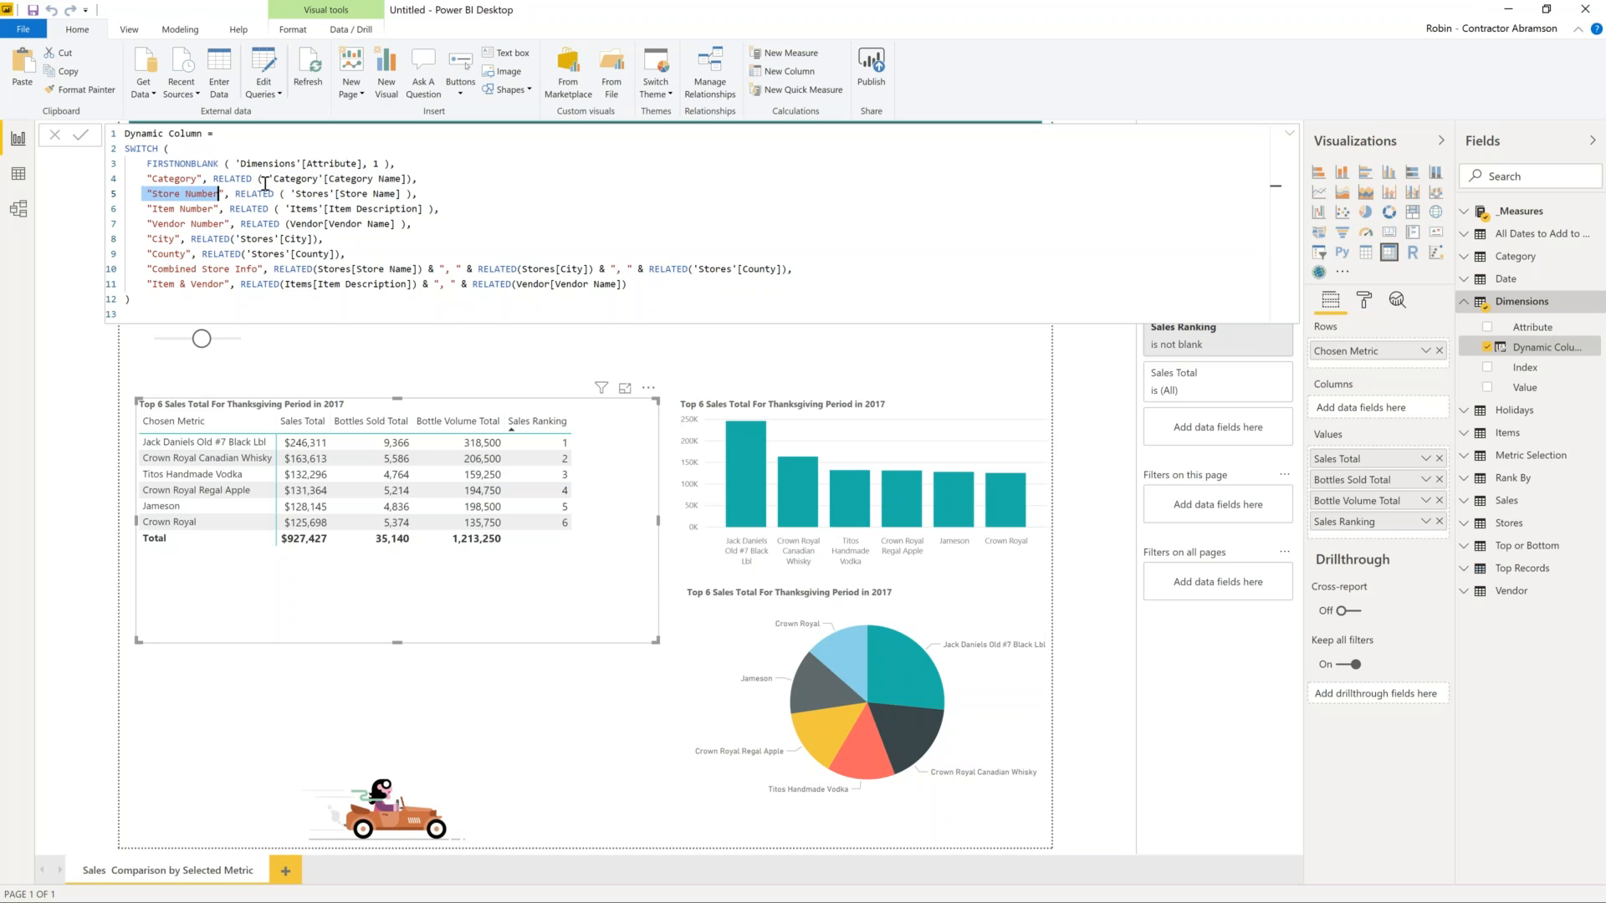
drag(278, 179, 415, 194)
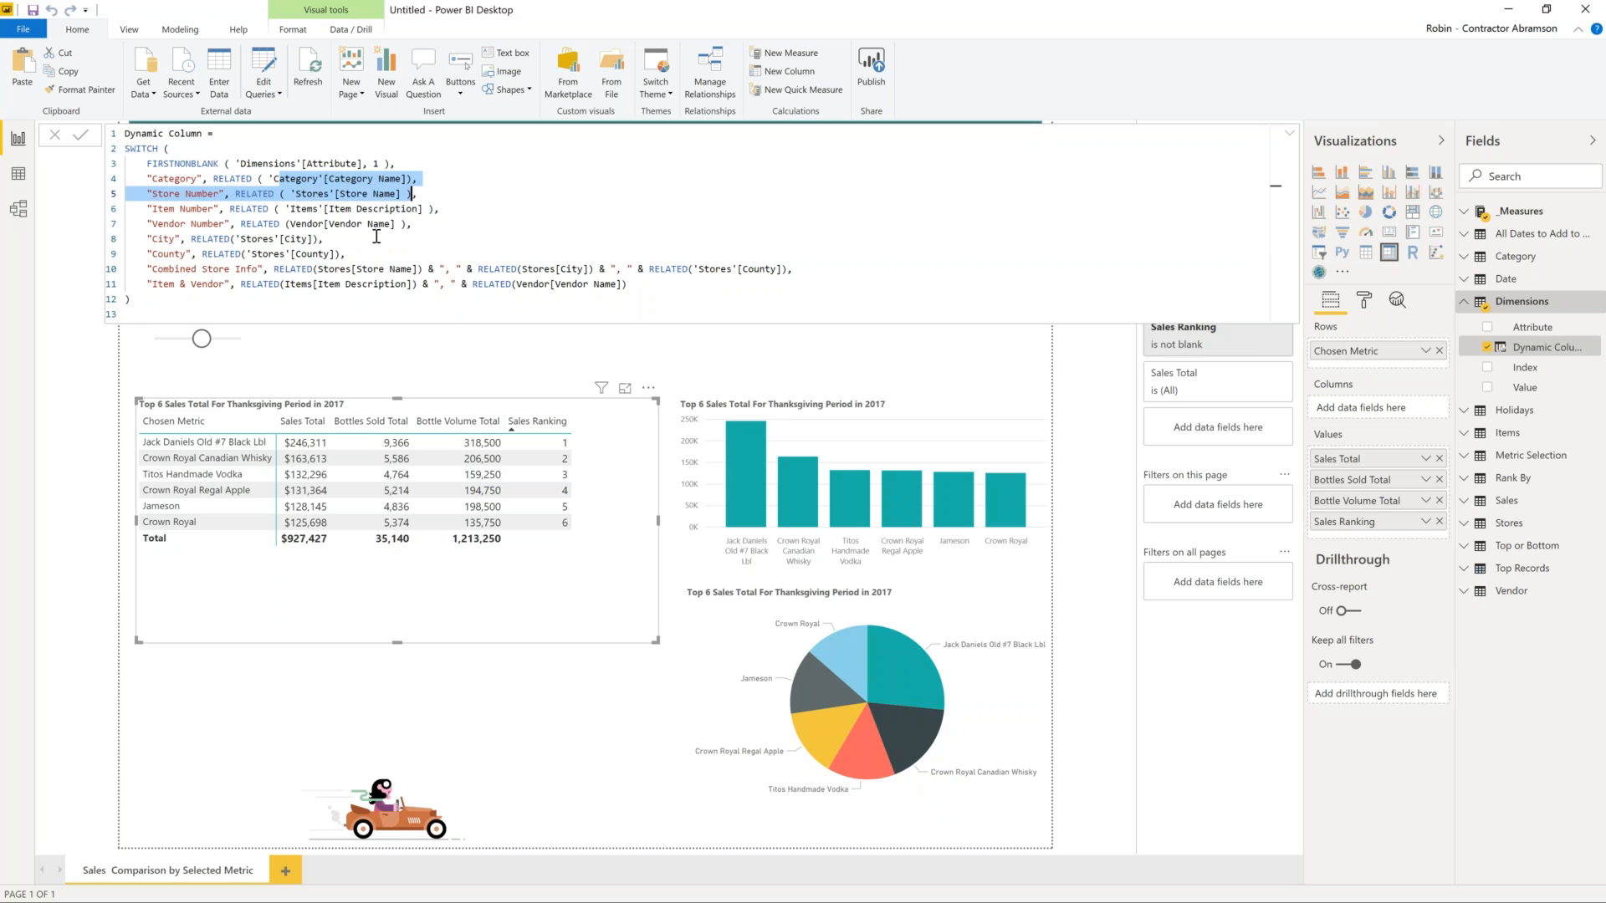
click(405, 243)
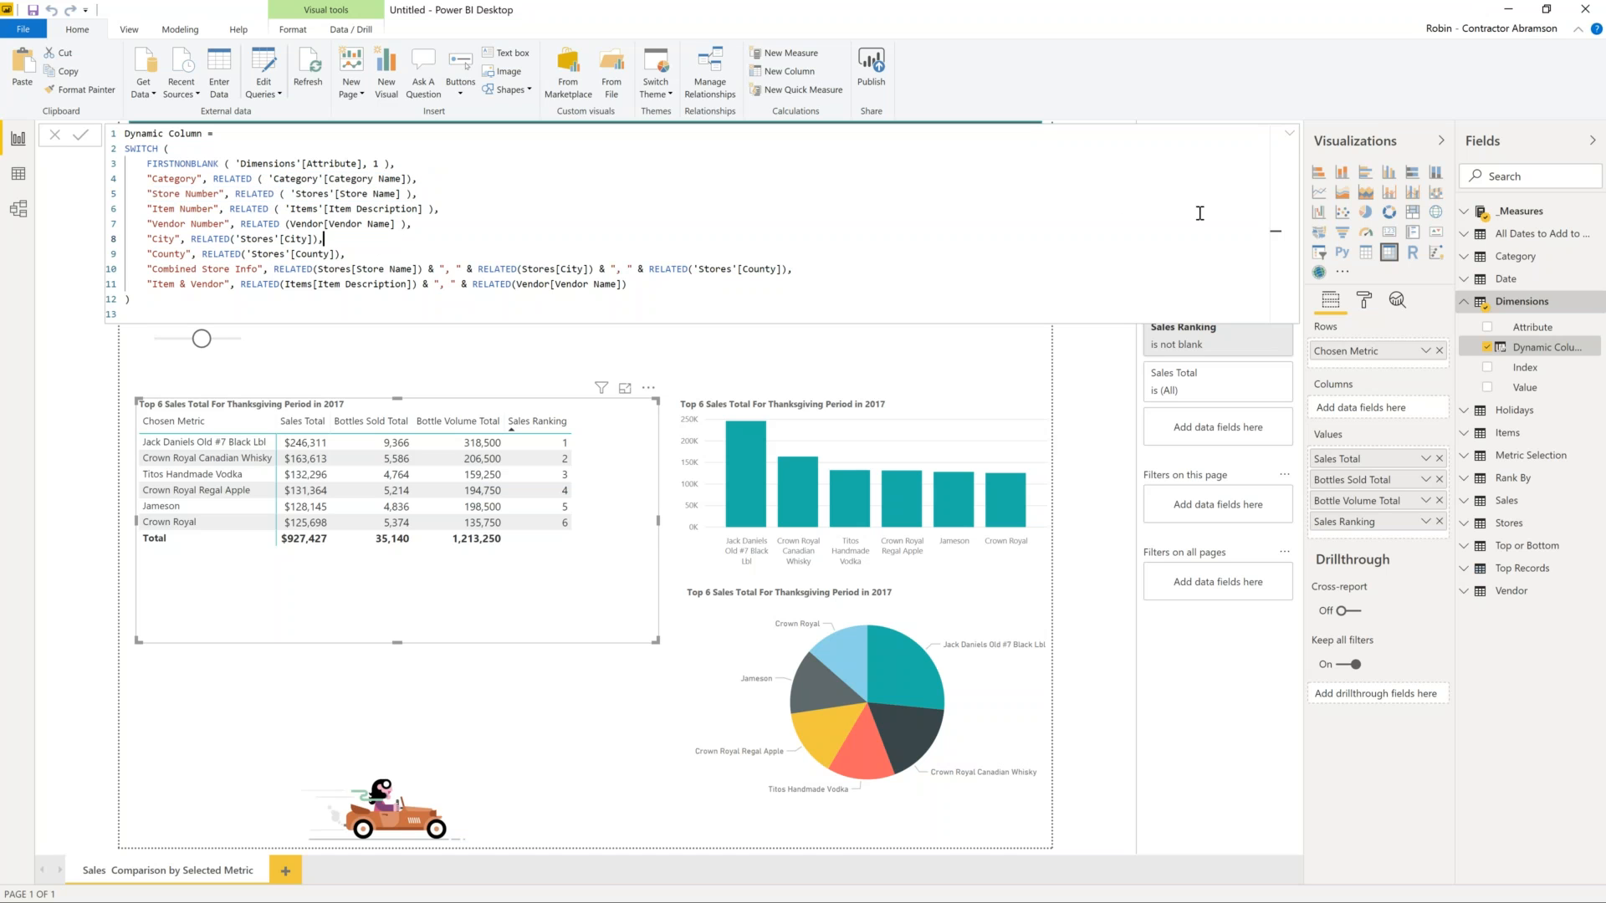
click(1291, 138)
click(1291, 139)
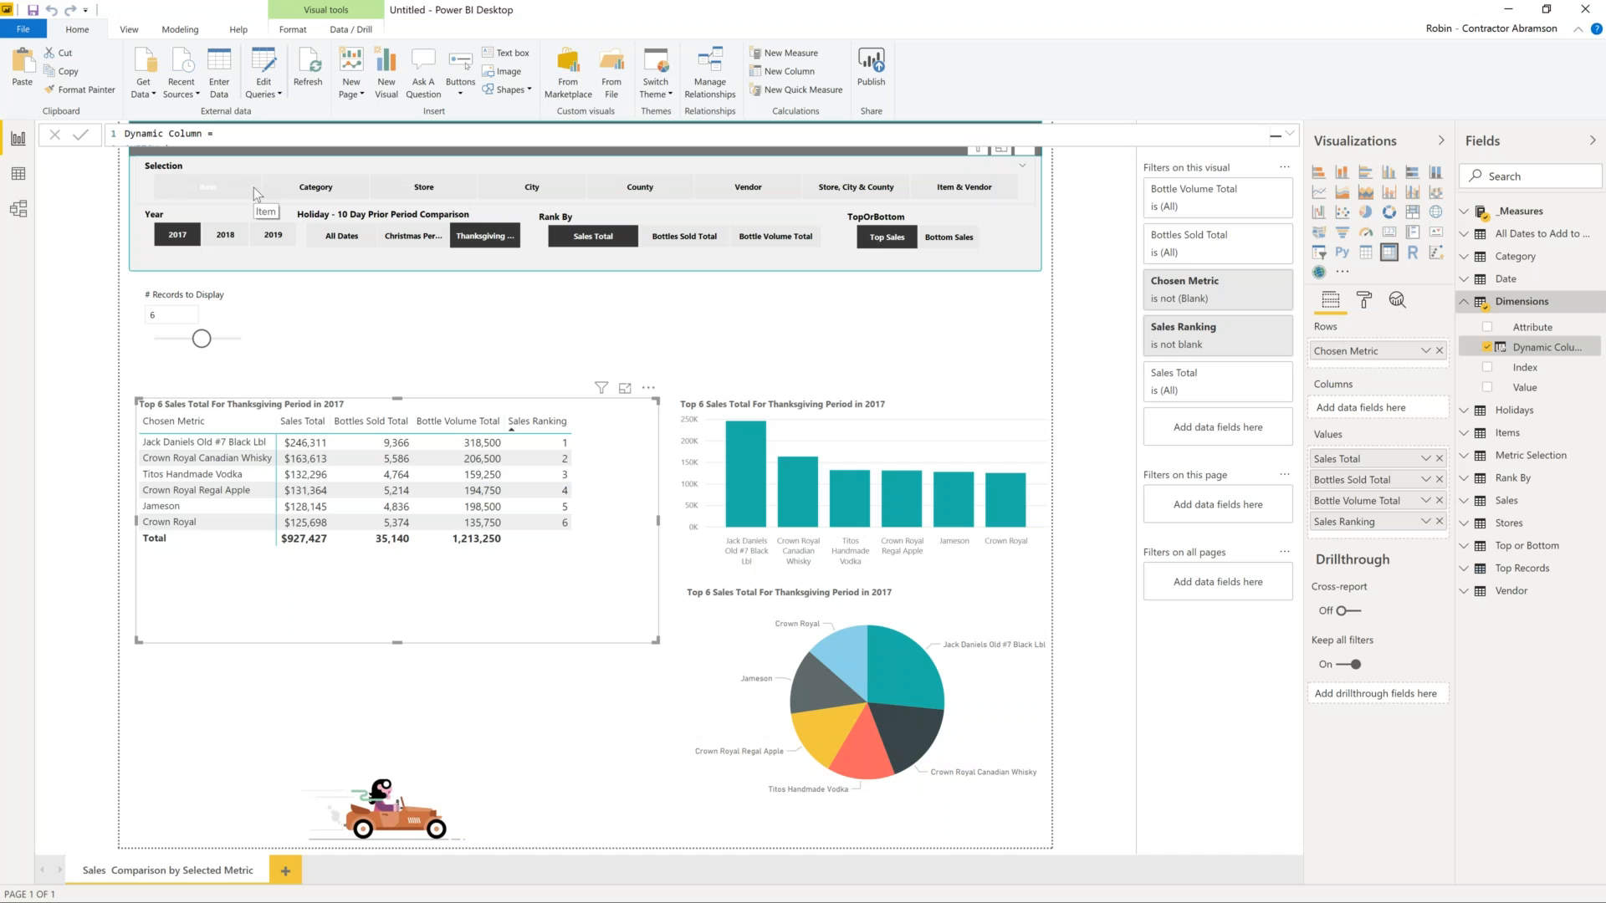
- Switch the Selection slicer to Vendor and the Year slicer to 2018
click(327, 190)
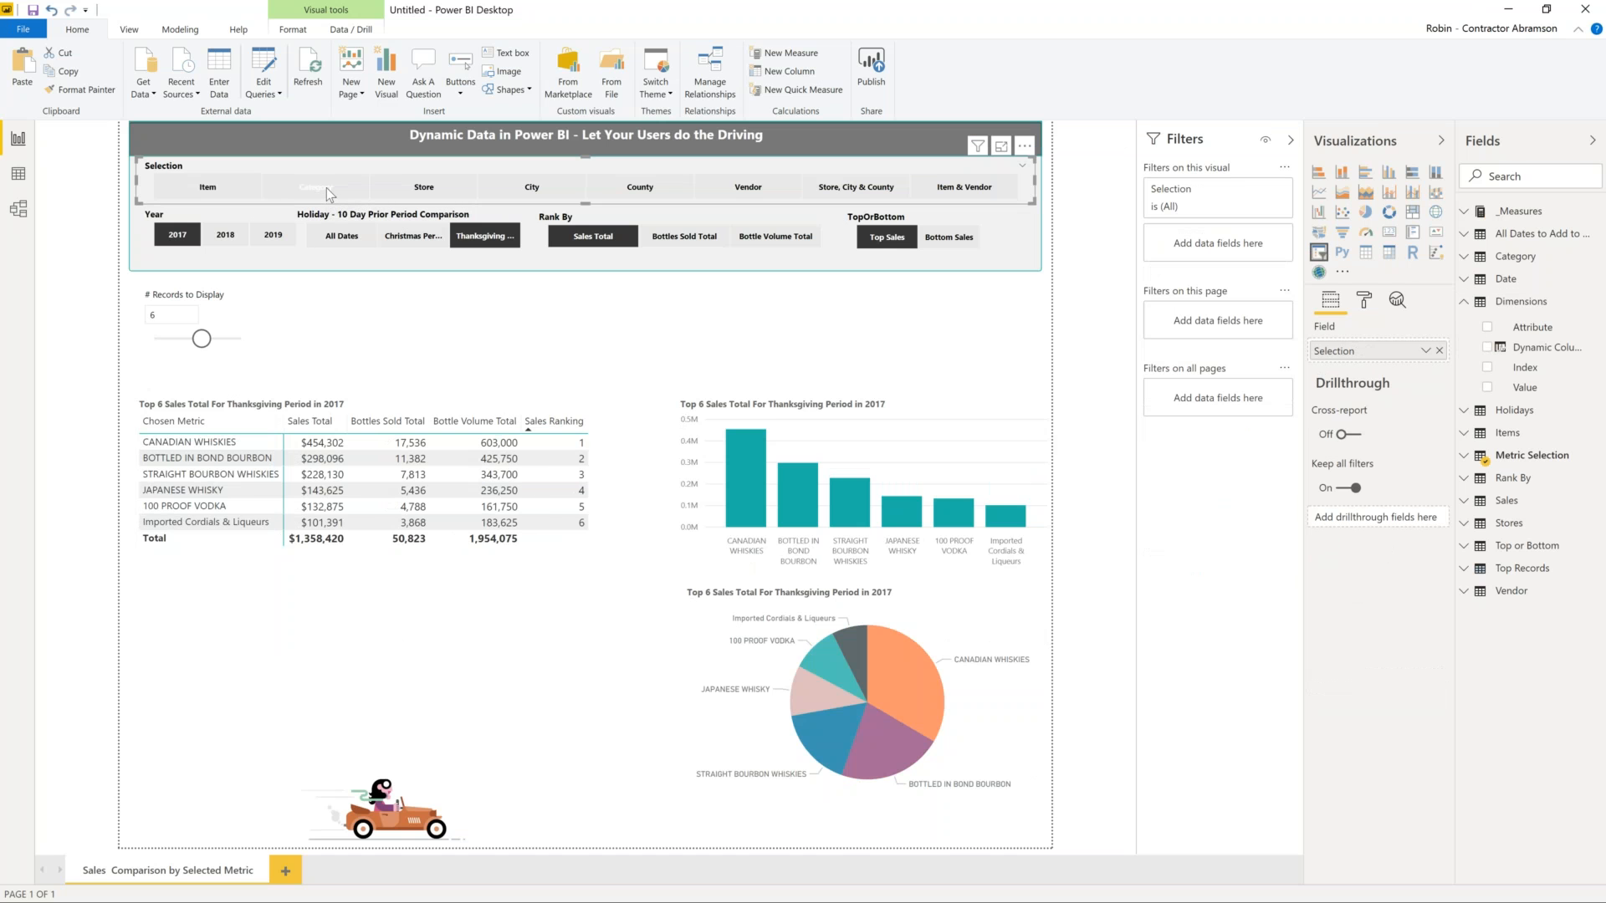
click(544, 188)
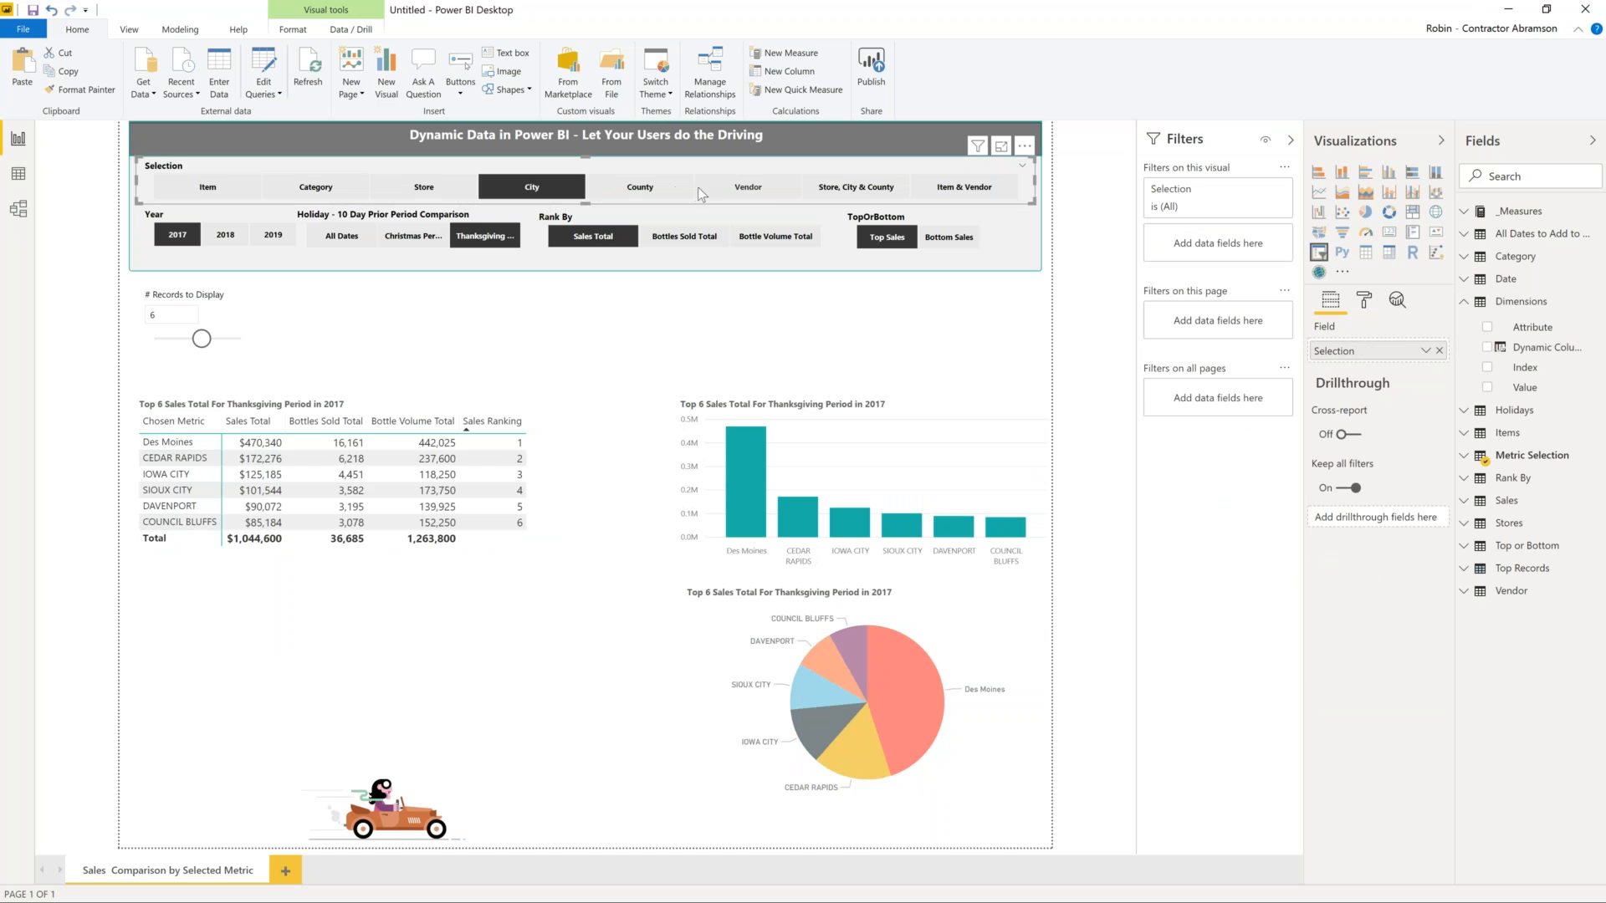
click(739, 192)
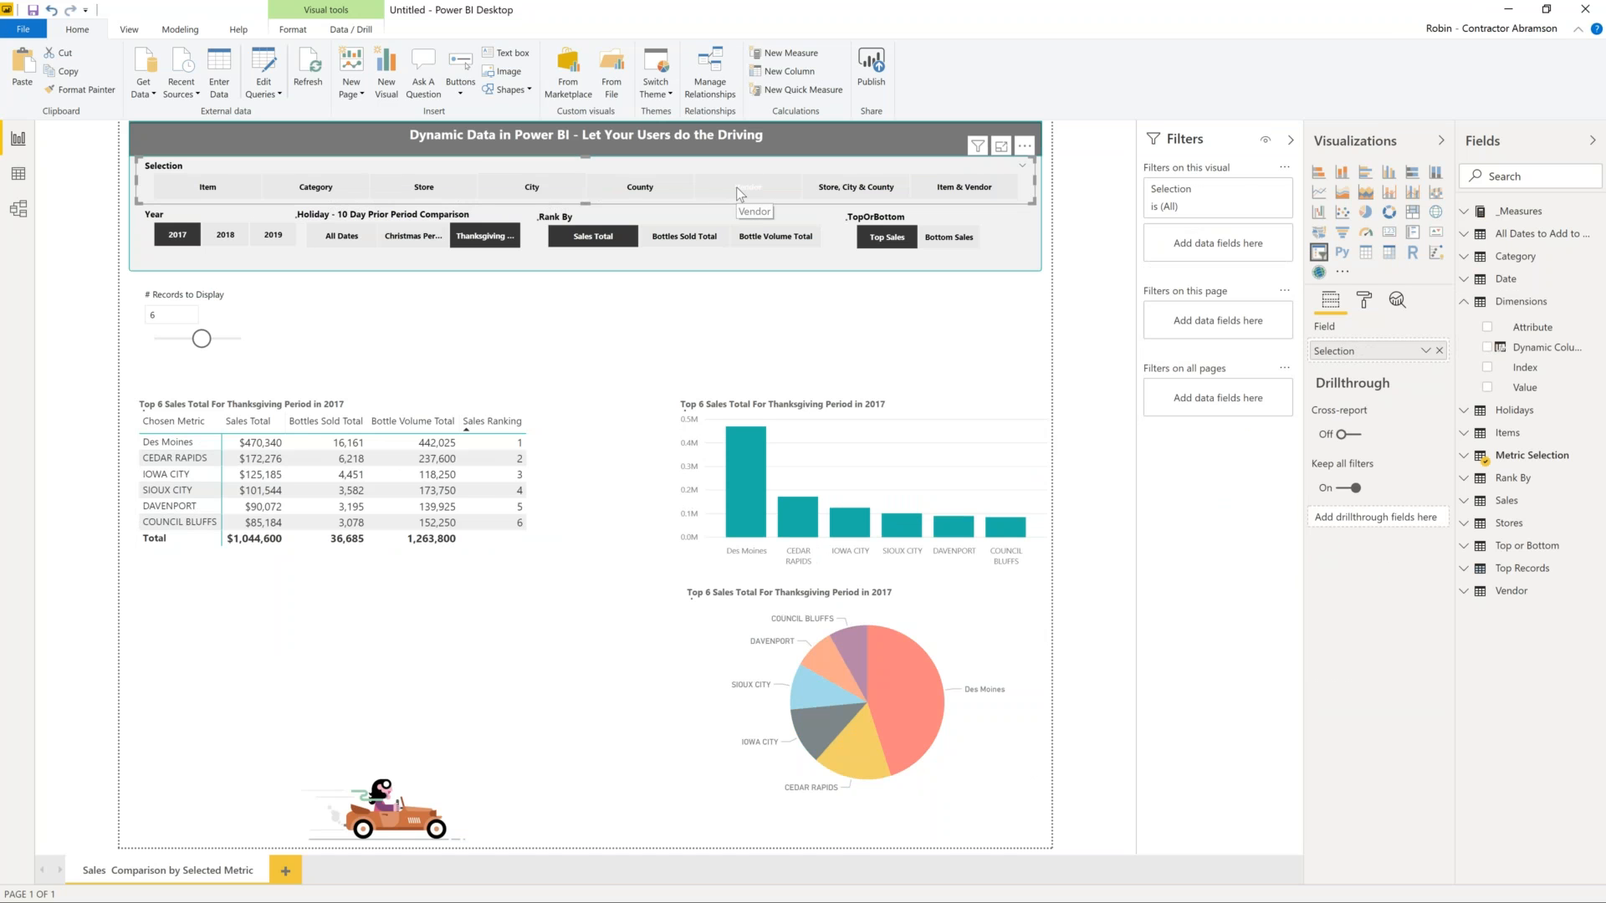
click(228, 233)
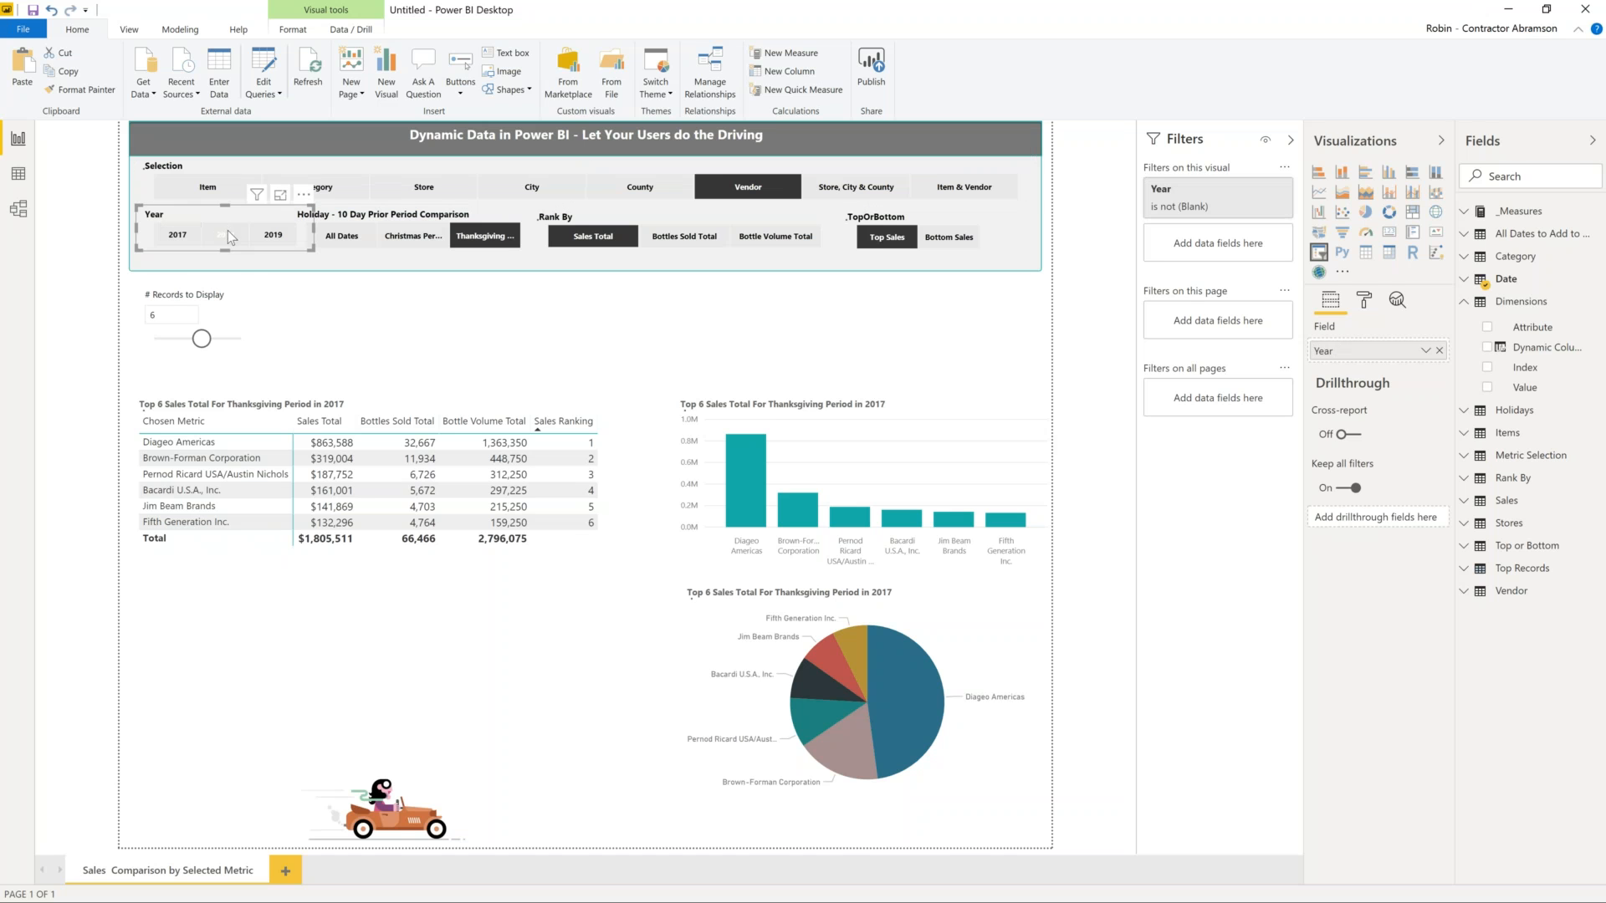
- Set # Records to Display to 20
drag(202, 339, 173, 339)
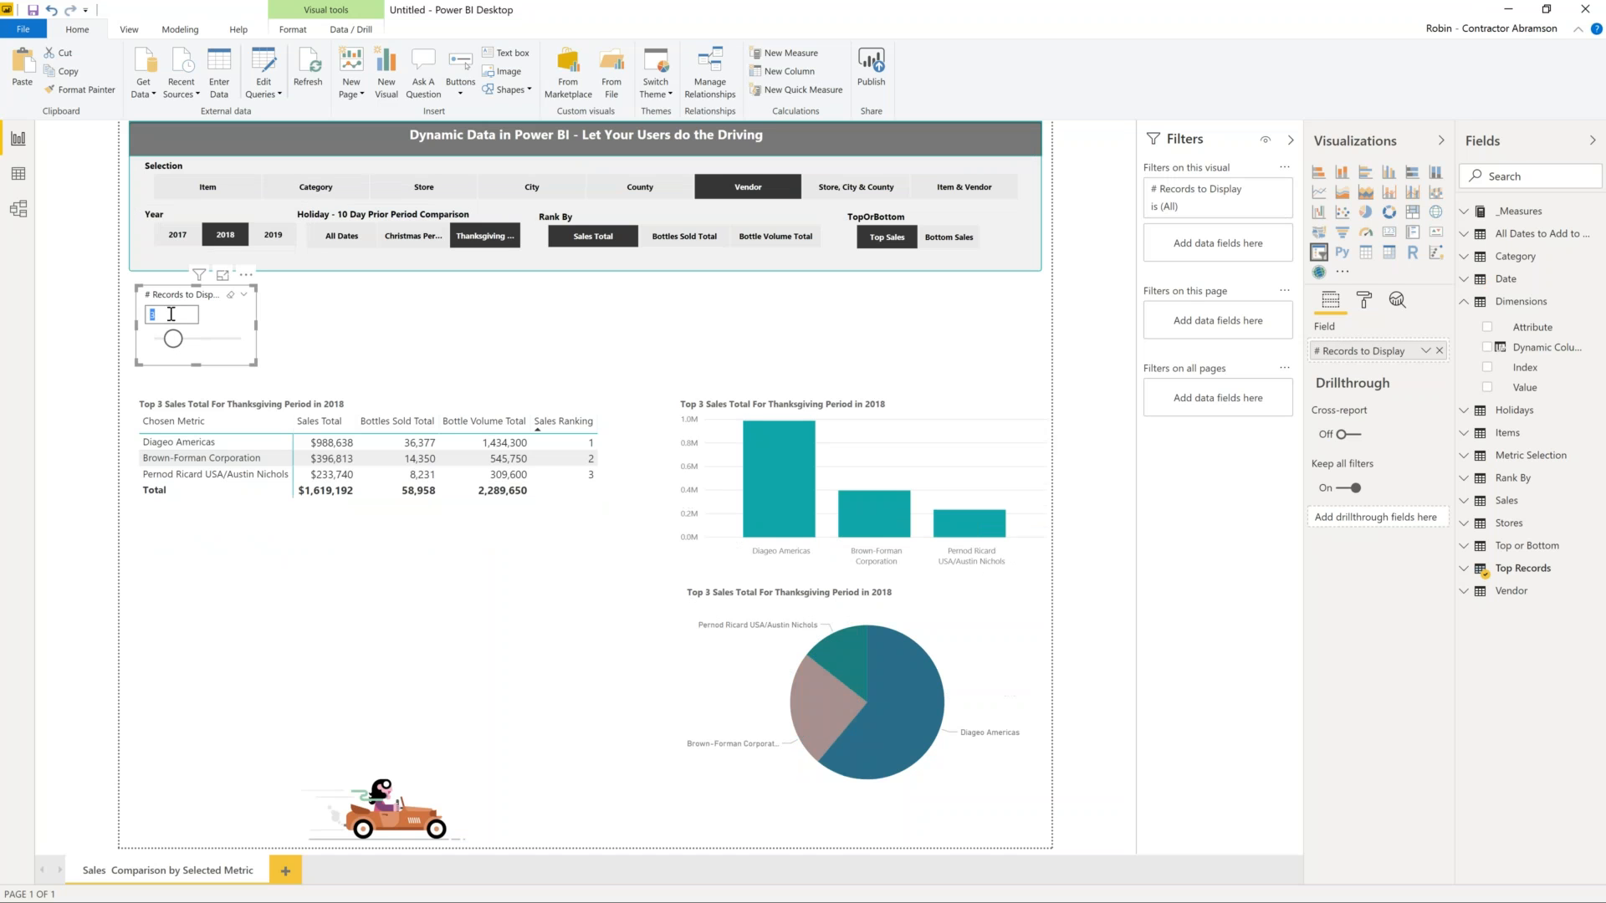
click(172, 314)
text(20)
key(Return)
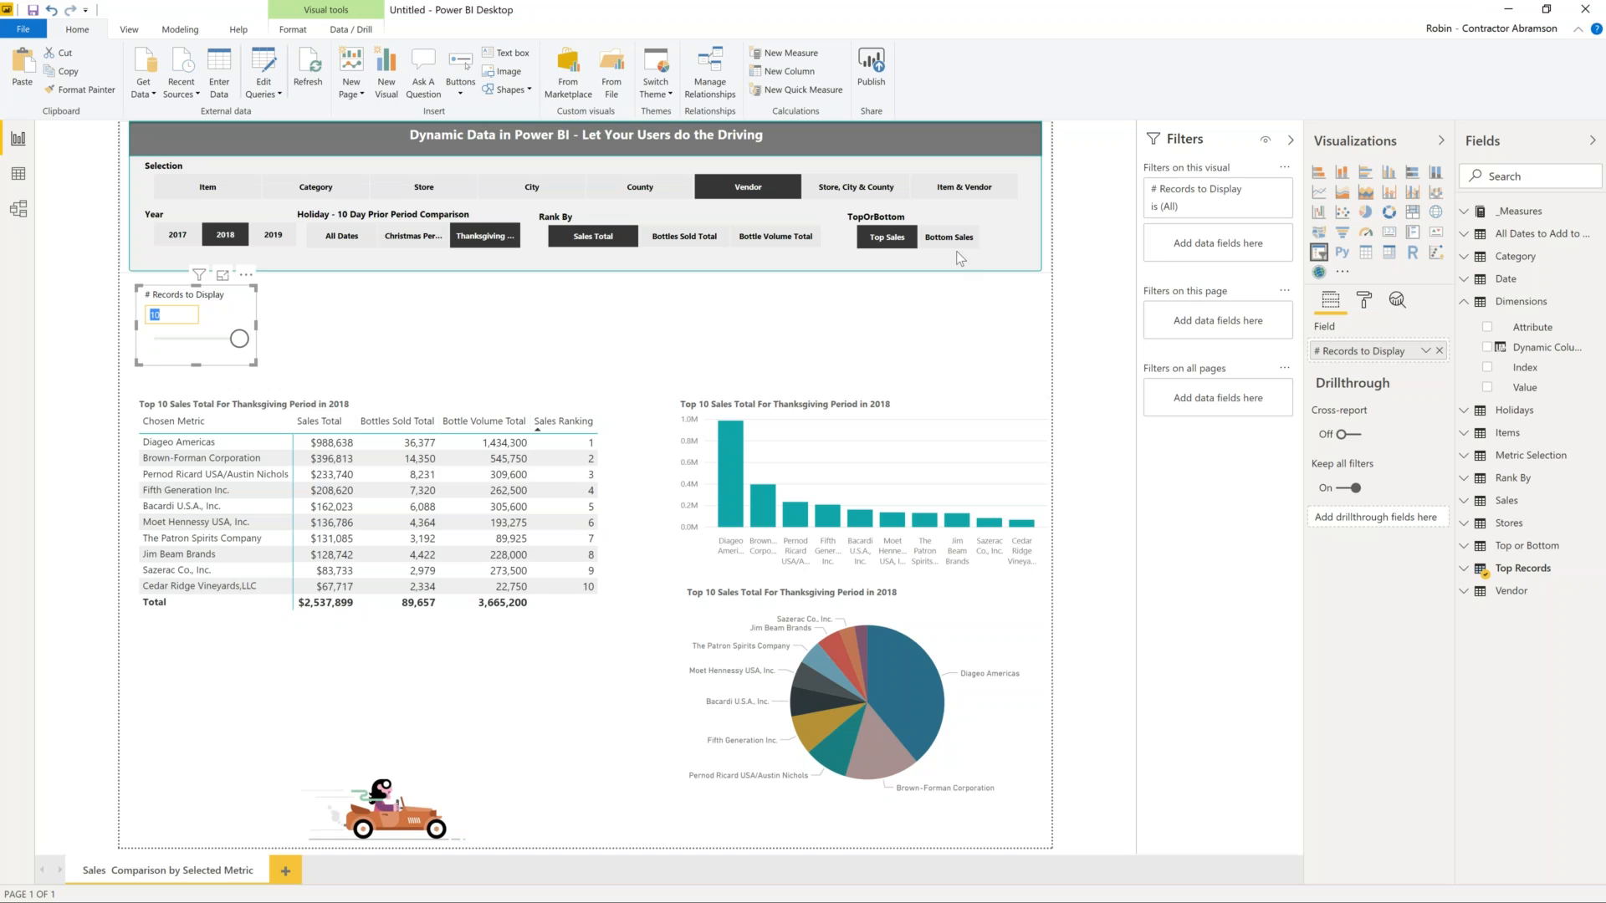
- Rank the sales table and charts by Bottom Sales instead of Top Sales
click(387, 412)
click(960, 240)
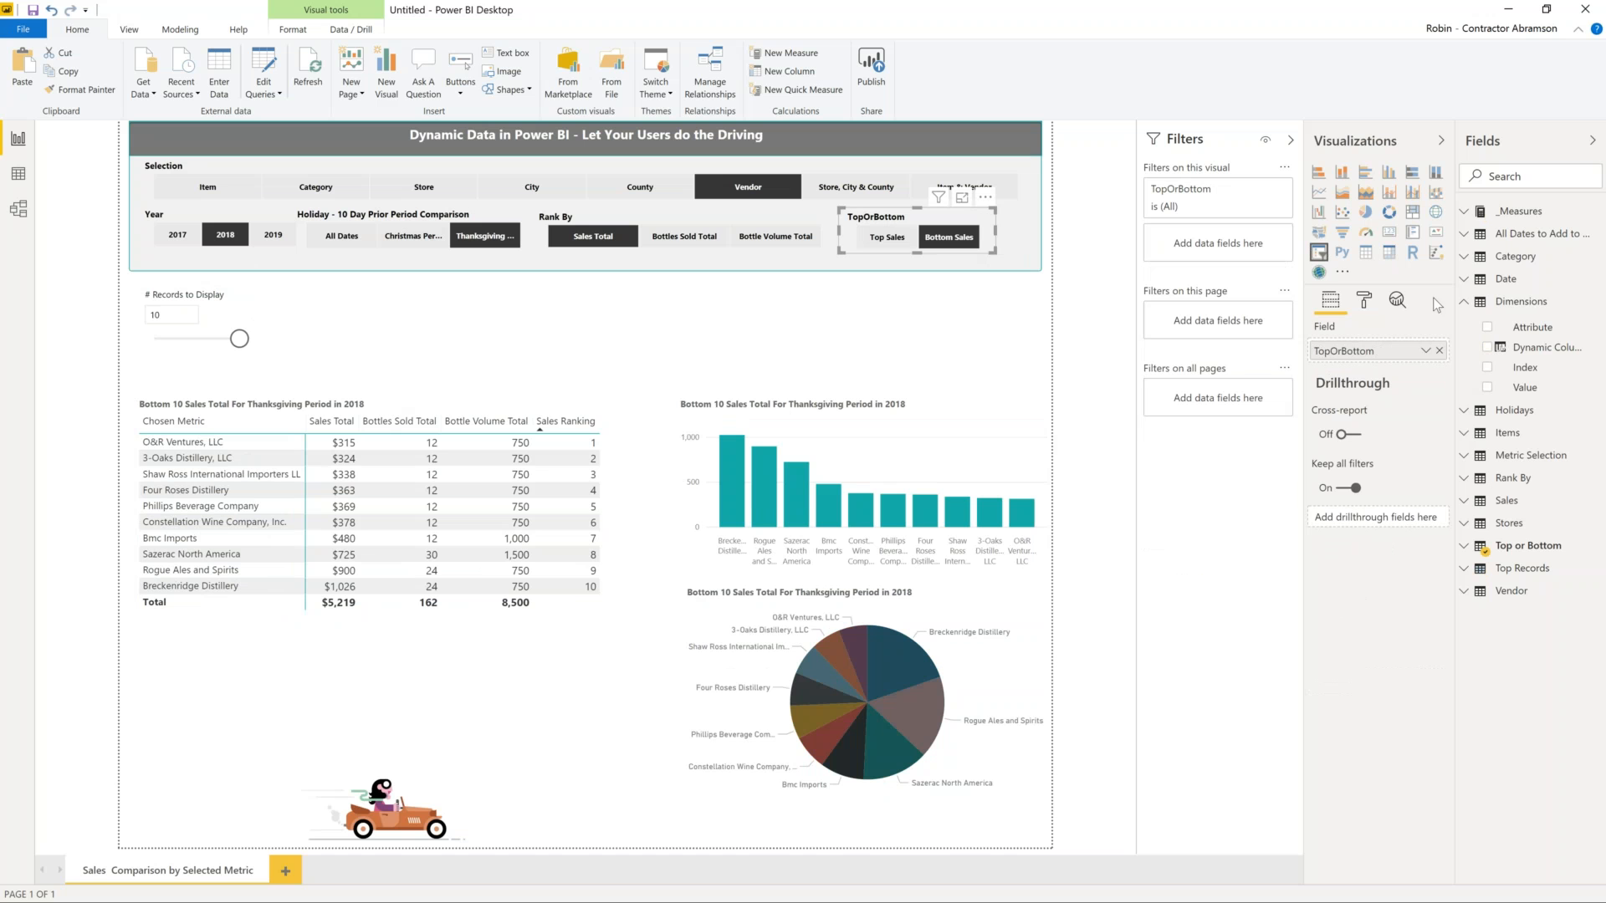
click(1464, 215)
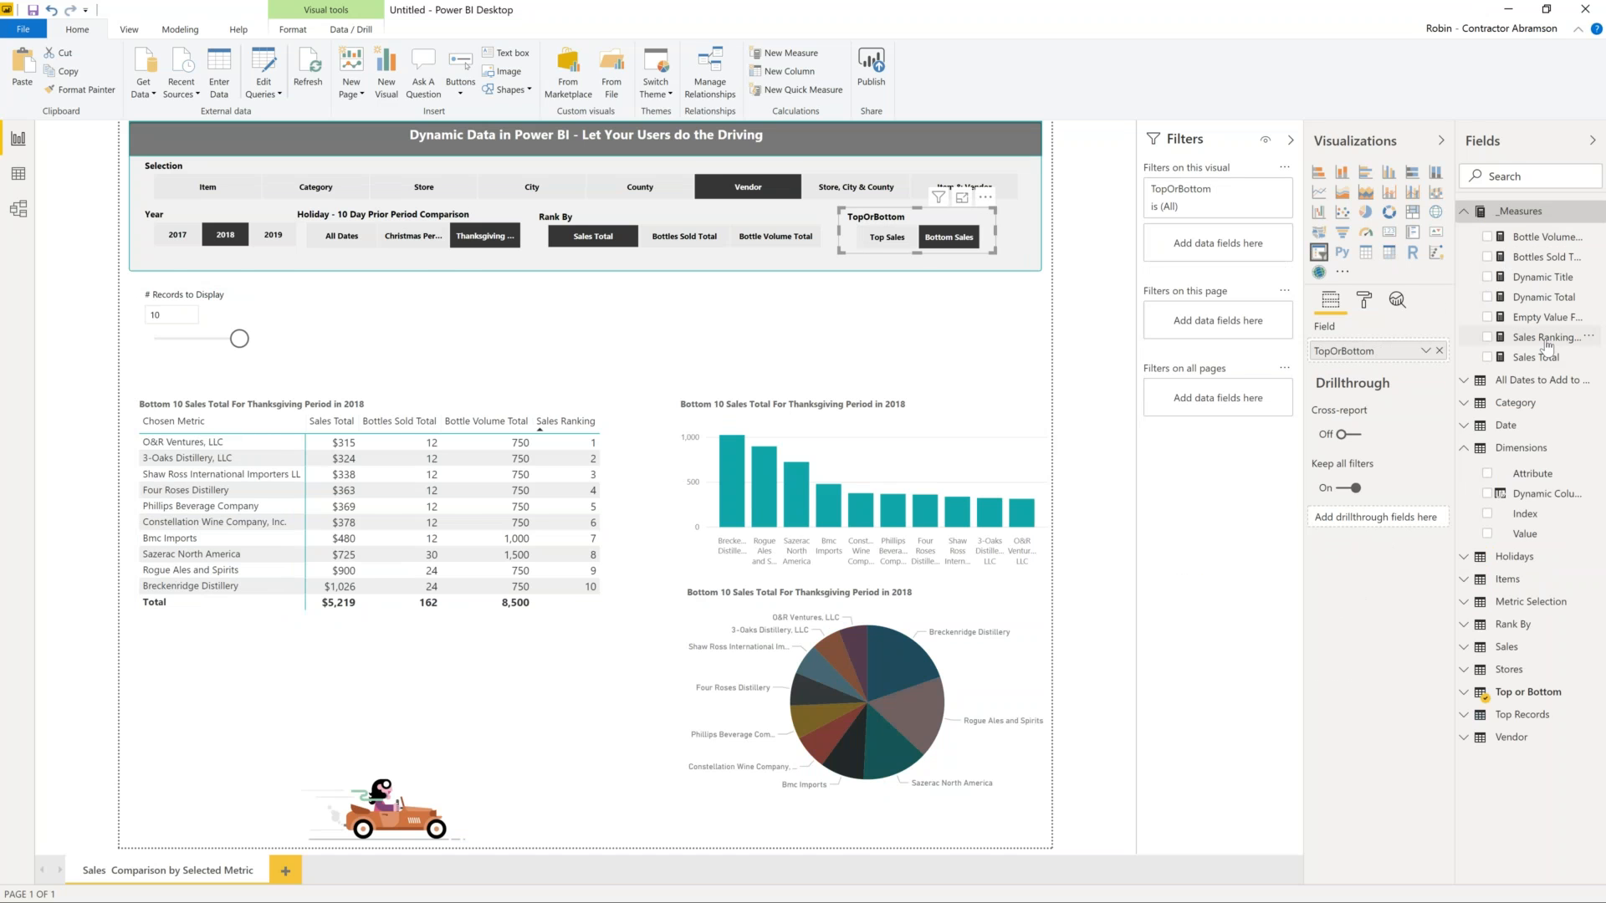
- Read the Sales Ranking By Chosen Metrics DAX formula, collapse it, and switch to Model view
click(1546, 339)
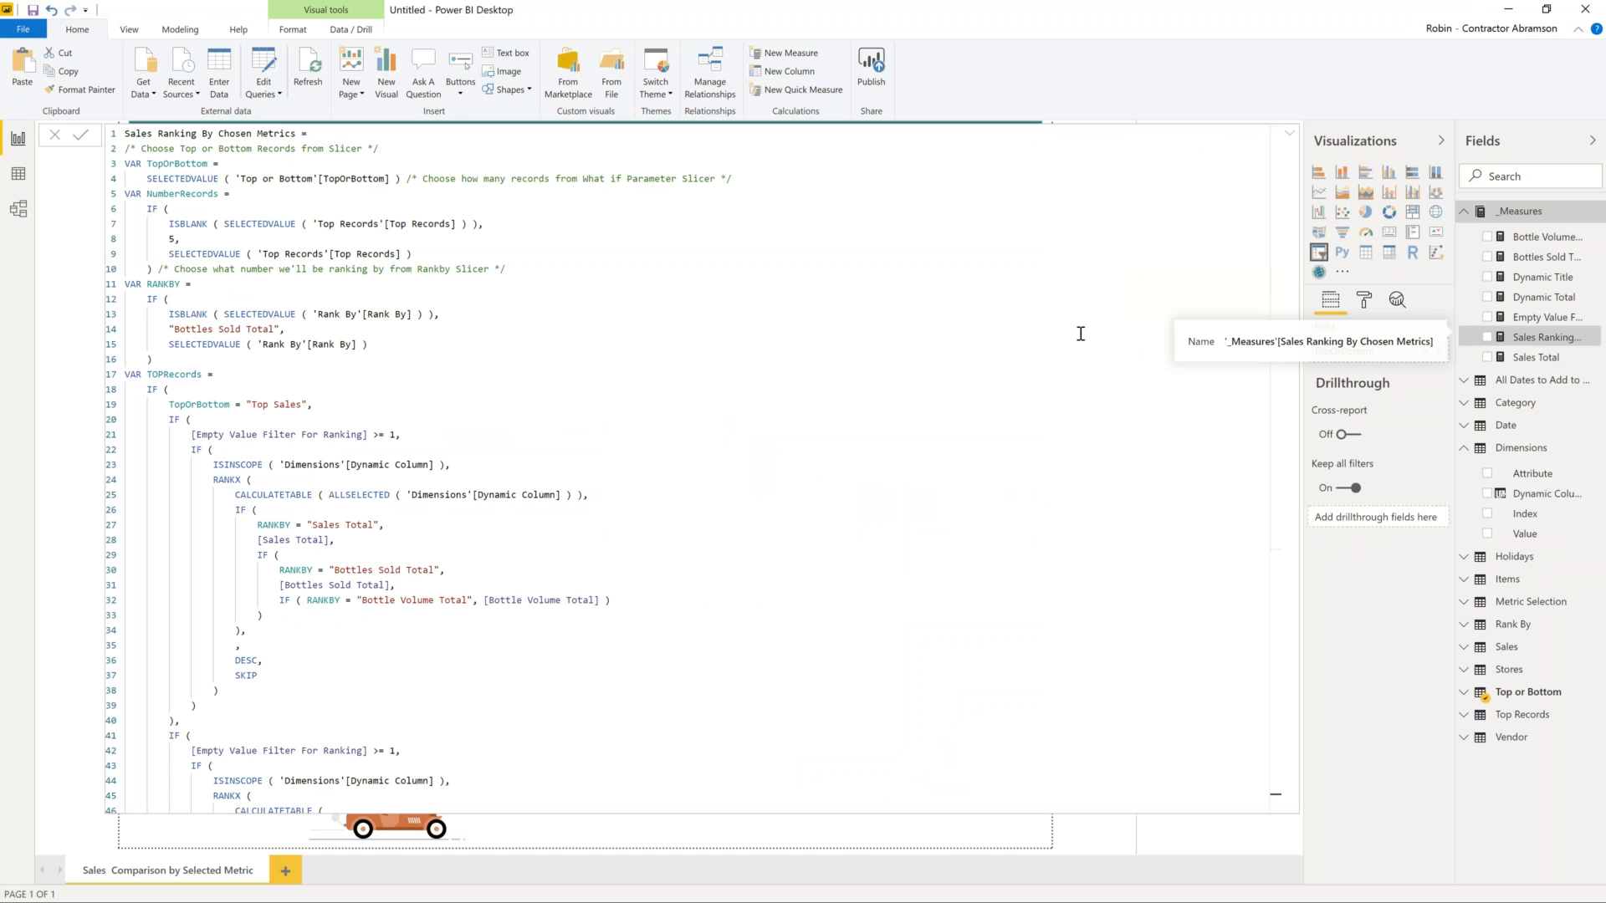
scroll(1079, 333, down, 10)
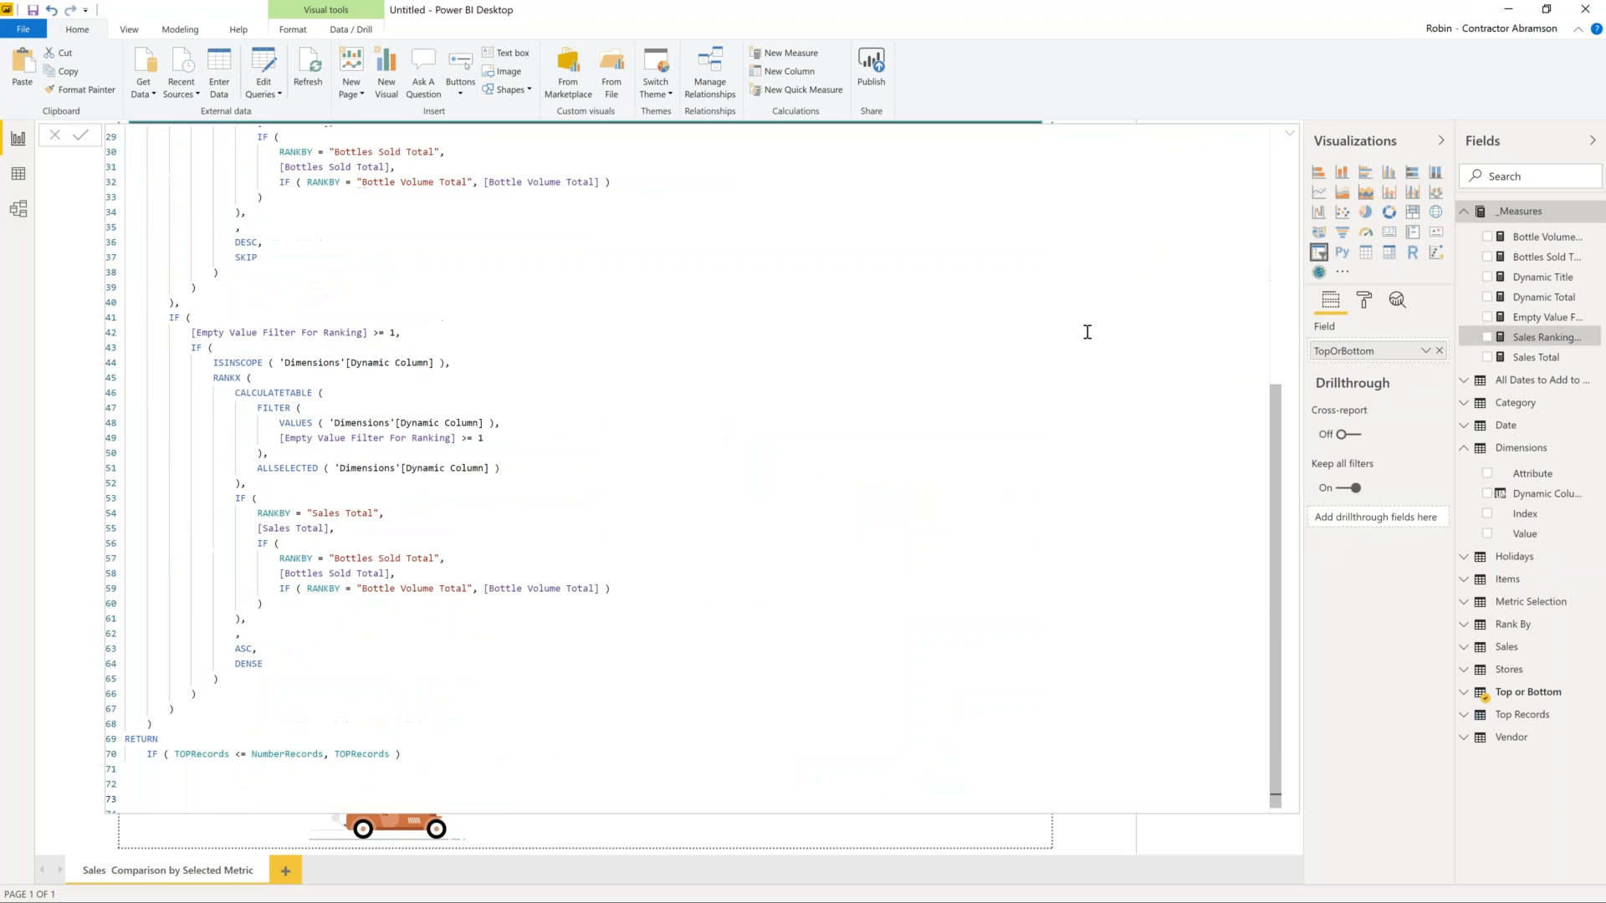
scroll(1094, 328, up, 4)
scroll(1097, 329, up, 8)
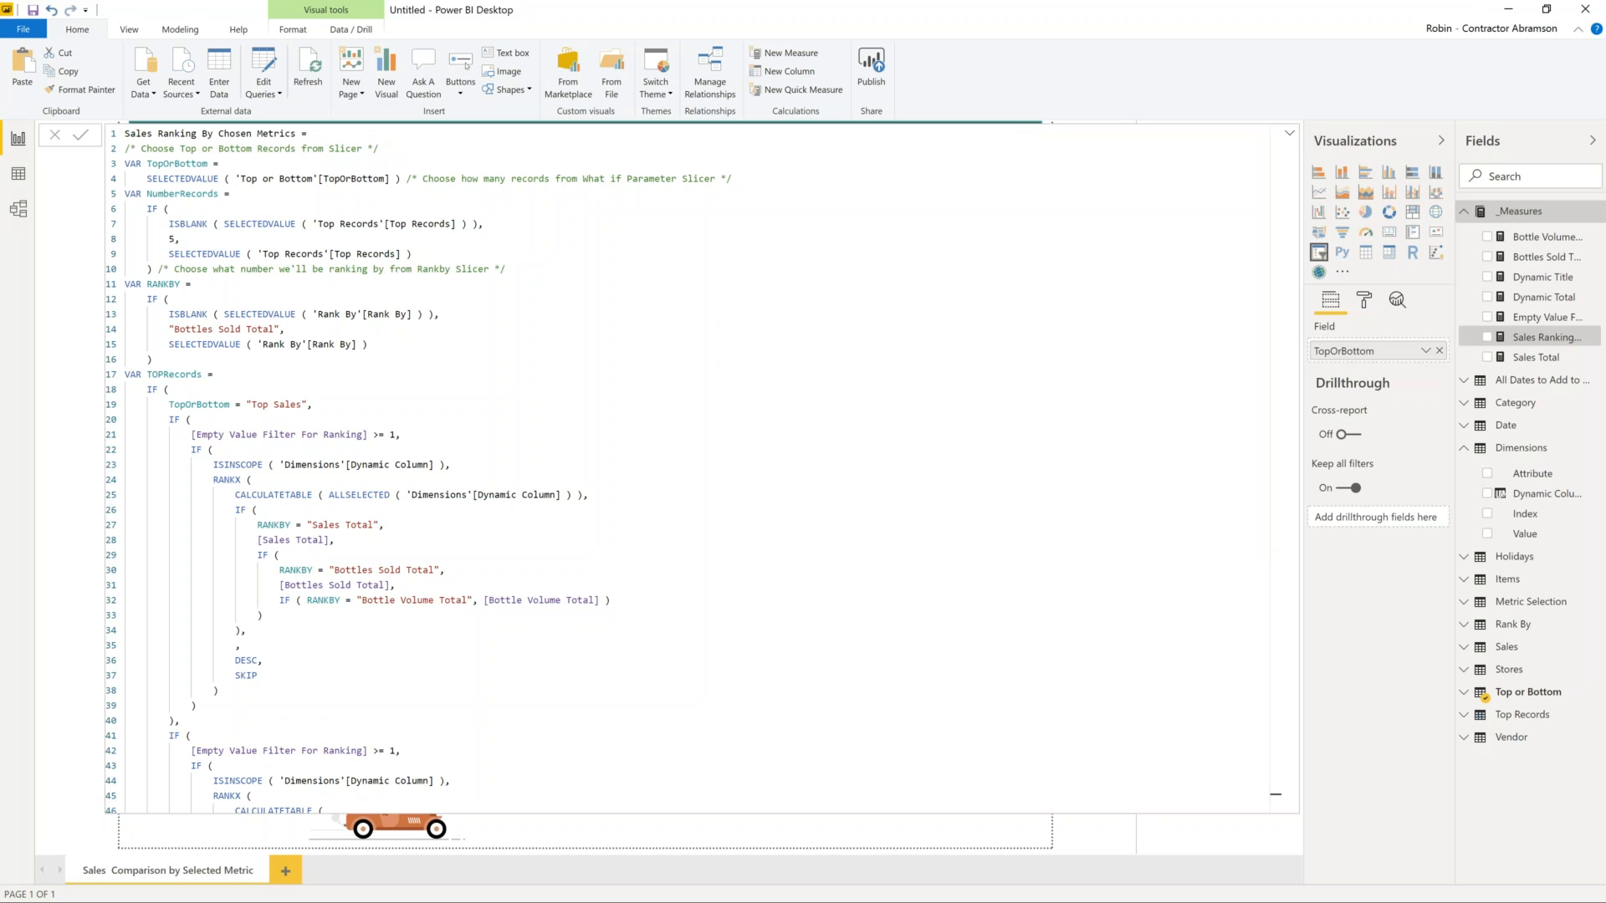
click(1289, 134)
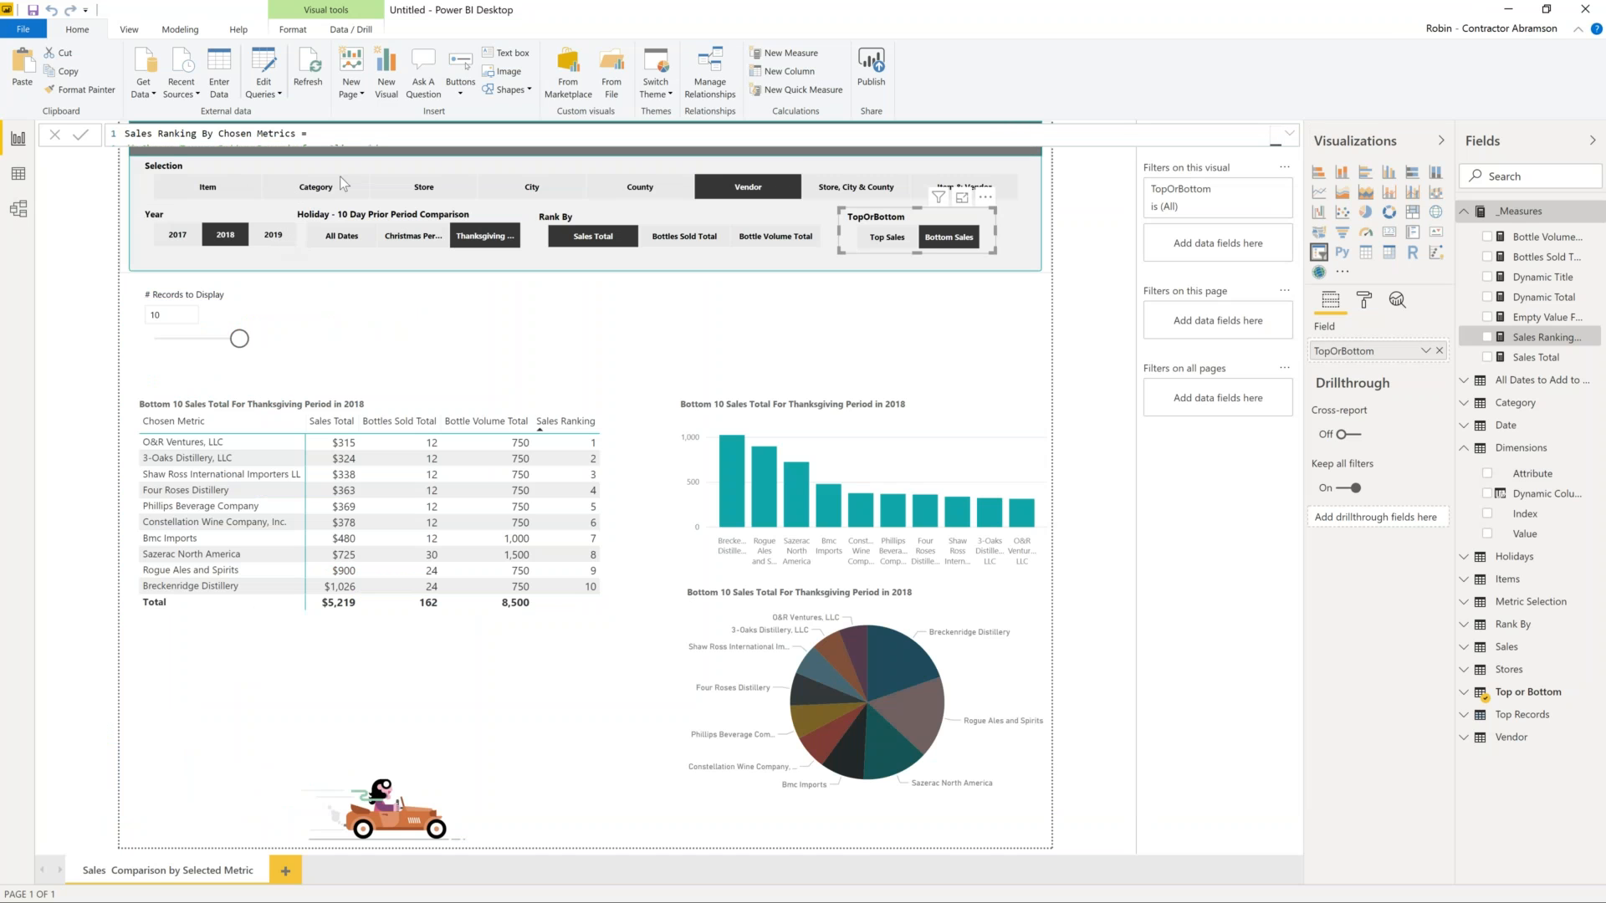
click(19, 208)
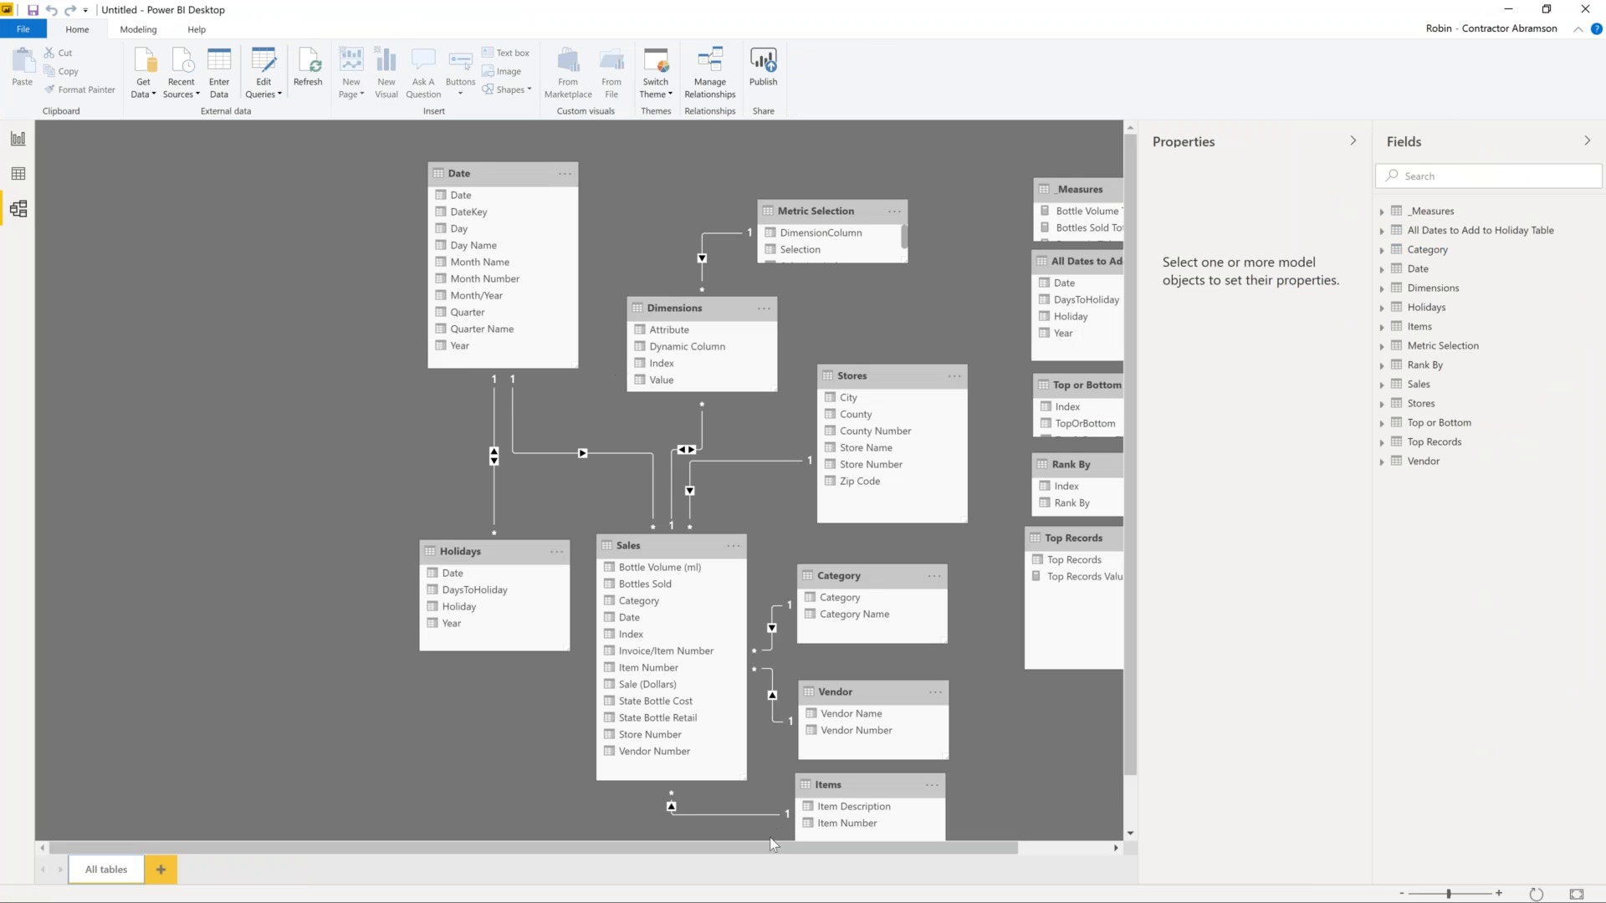
- Inspect the Holidays and Dimensions tables and Dimensions' columns in the diagram, then return to Report view
drag(776, 847, 883, 851)
click(577, 455)
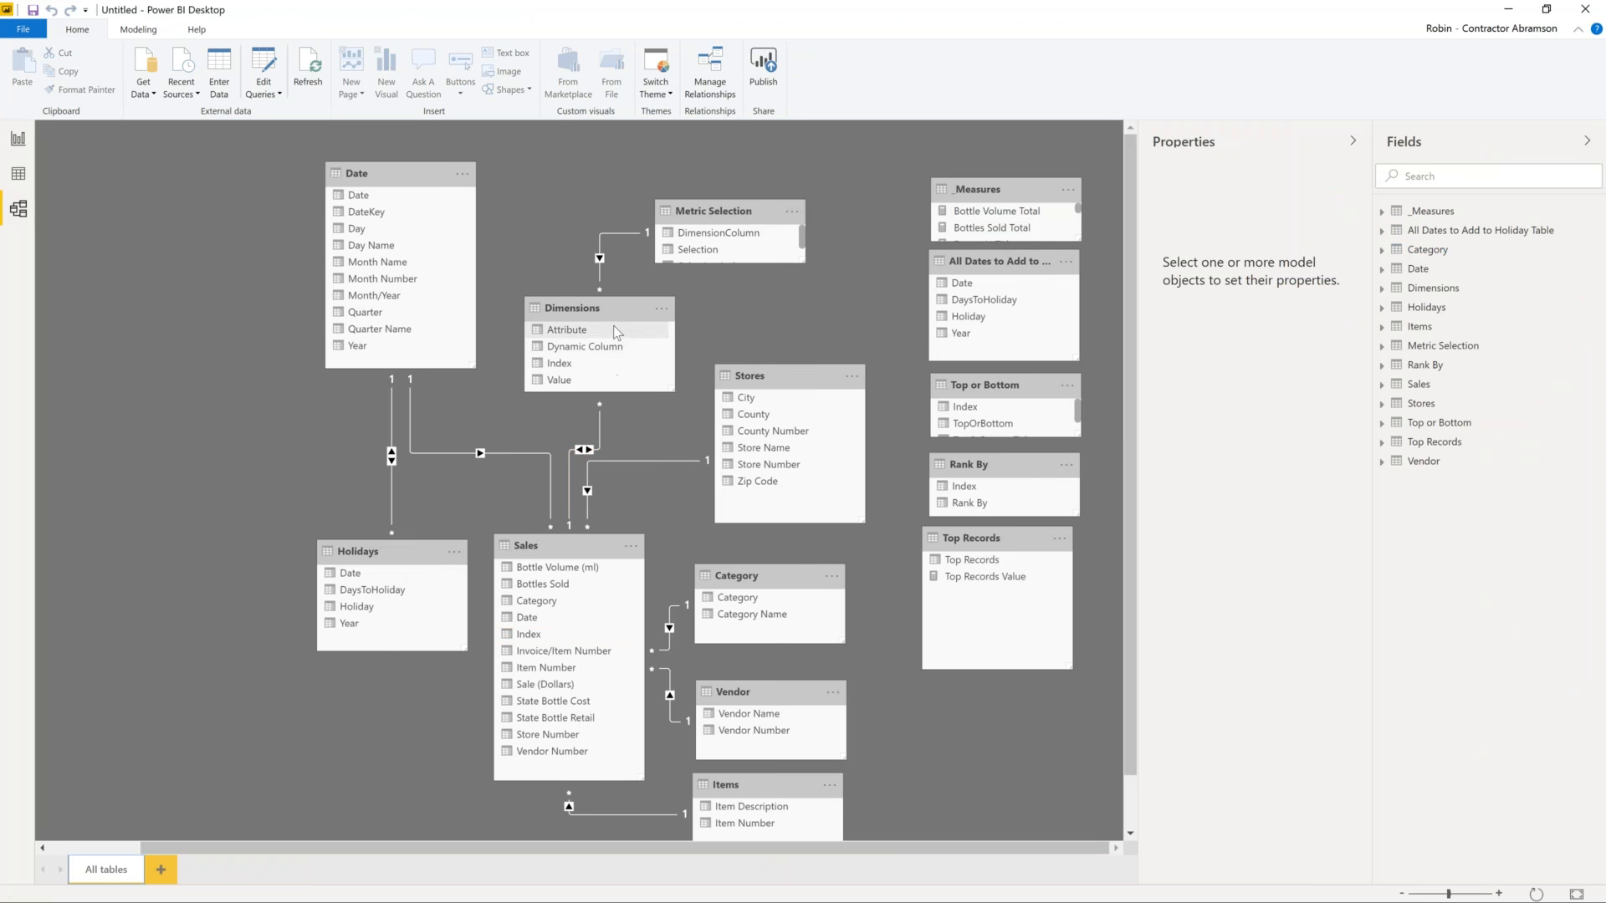
click(381, 554)
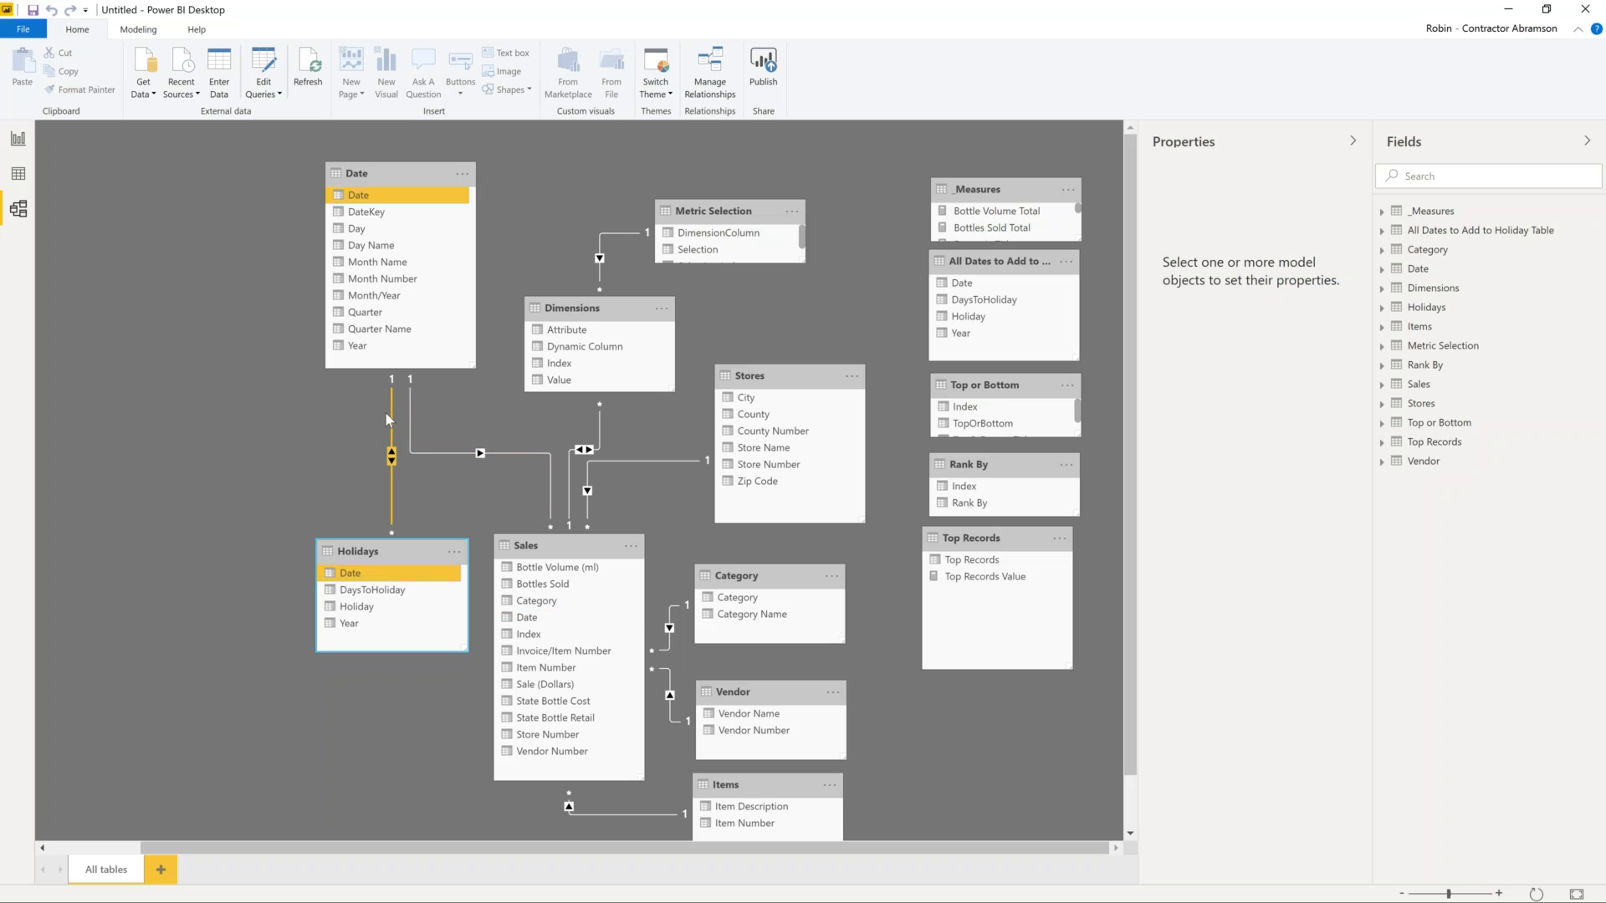
click(608, 306)
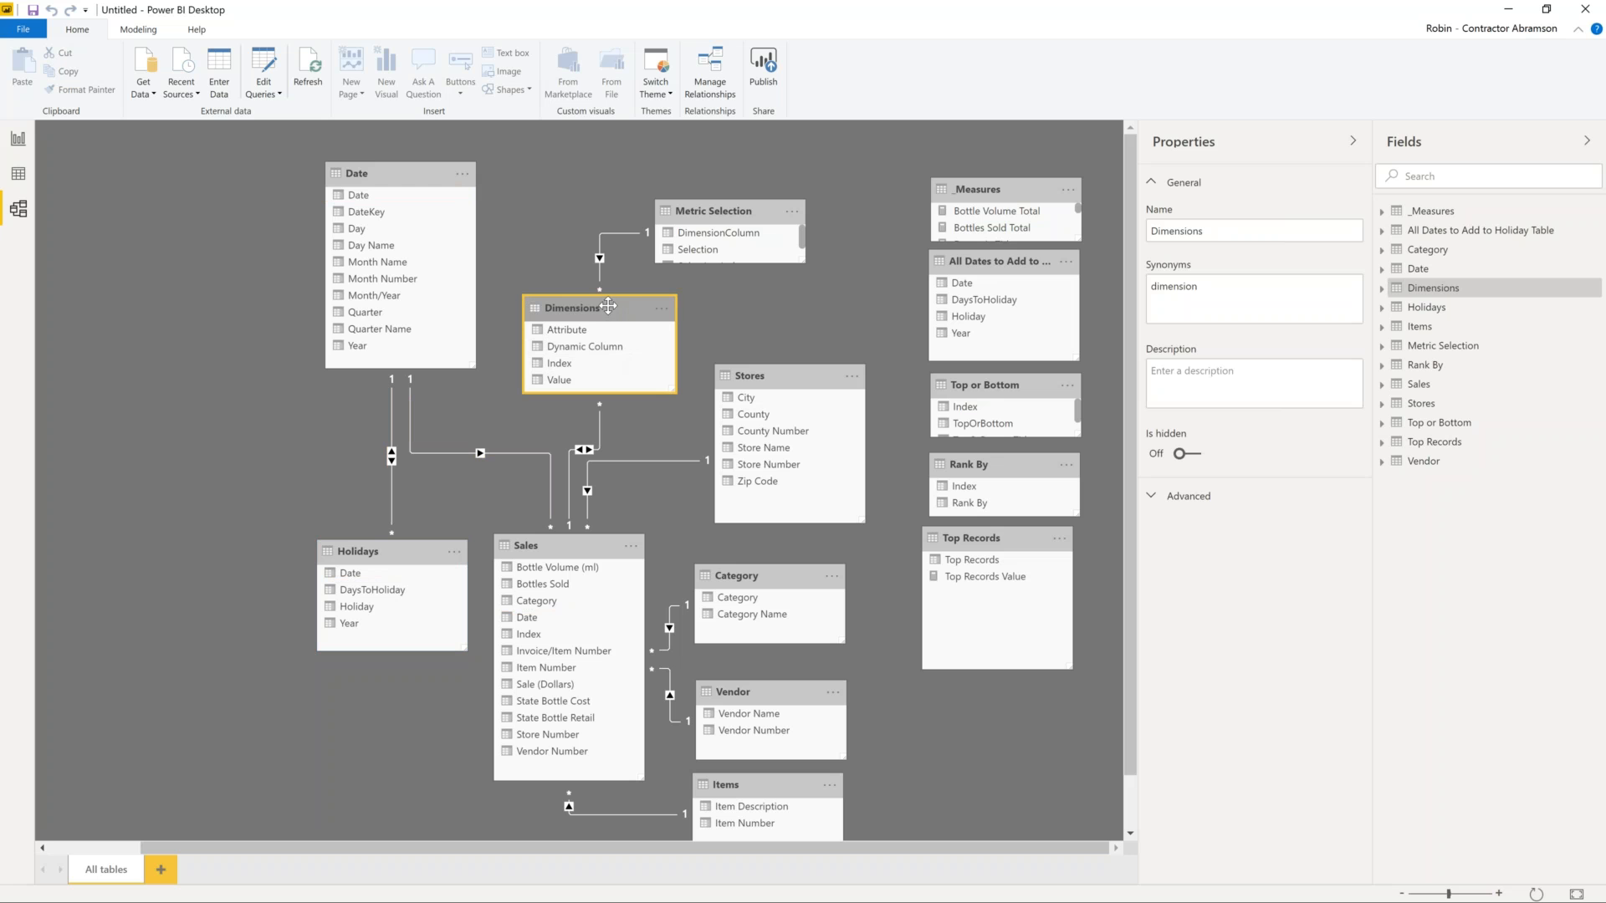
click(1382, 288)
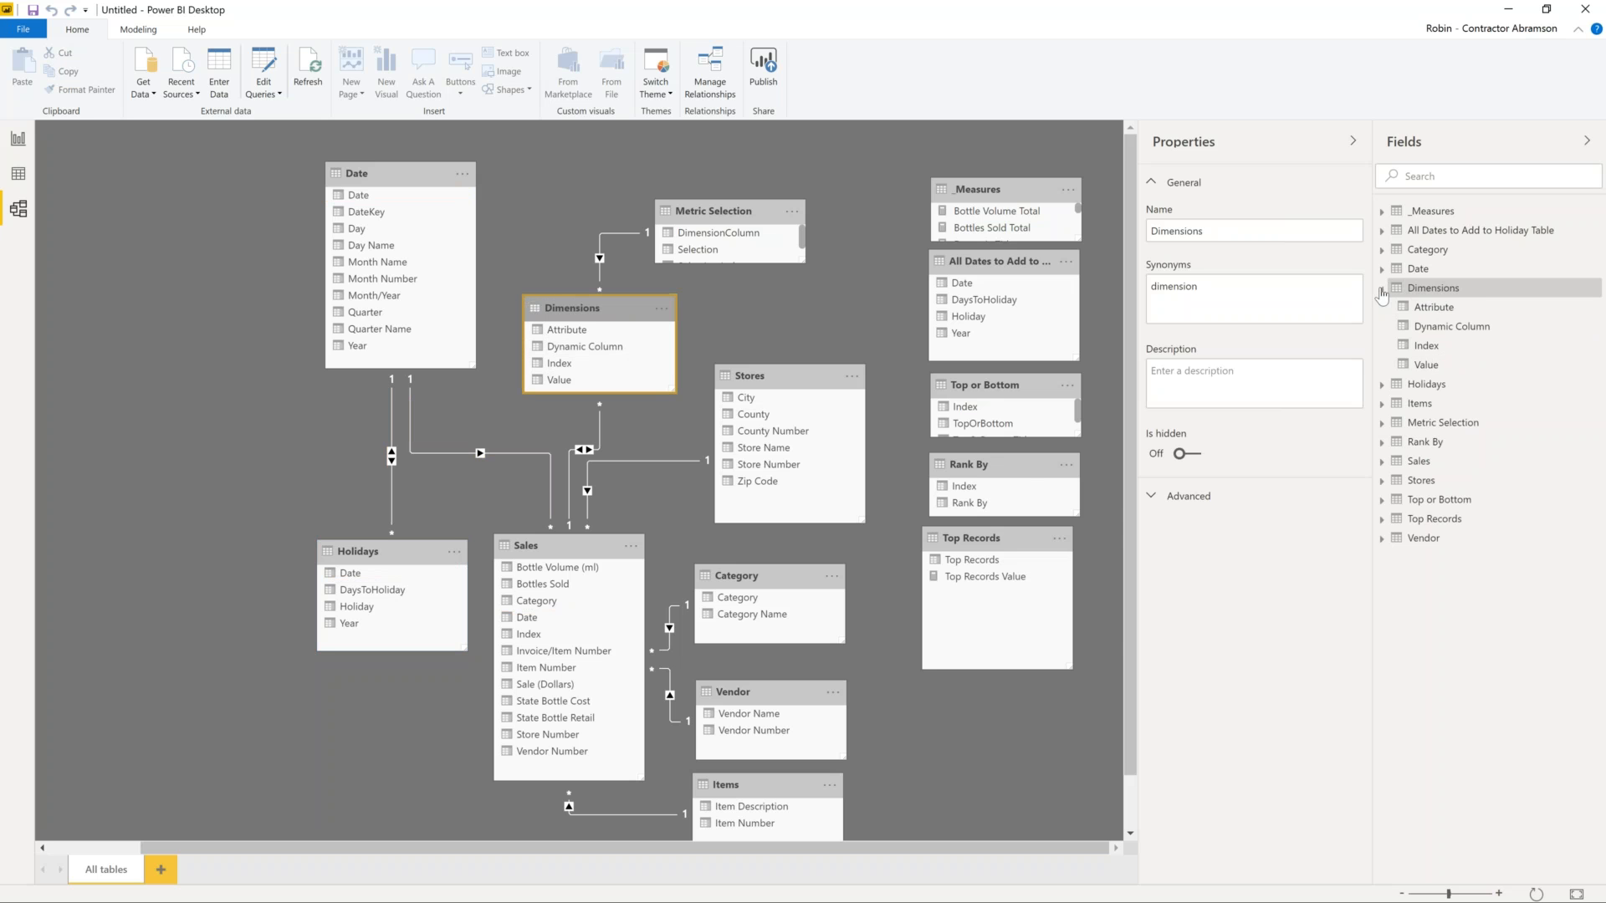
click(1382, 288)
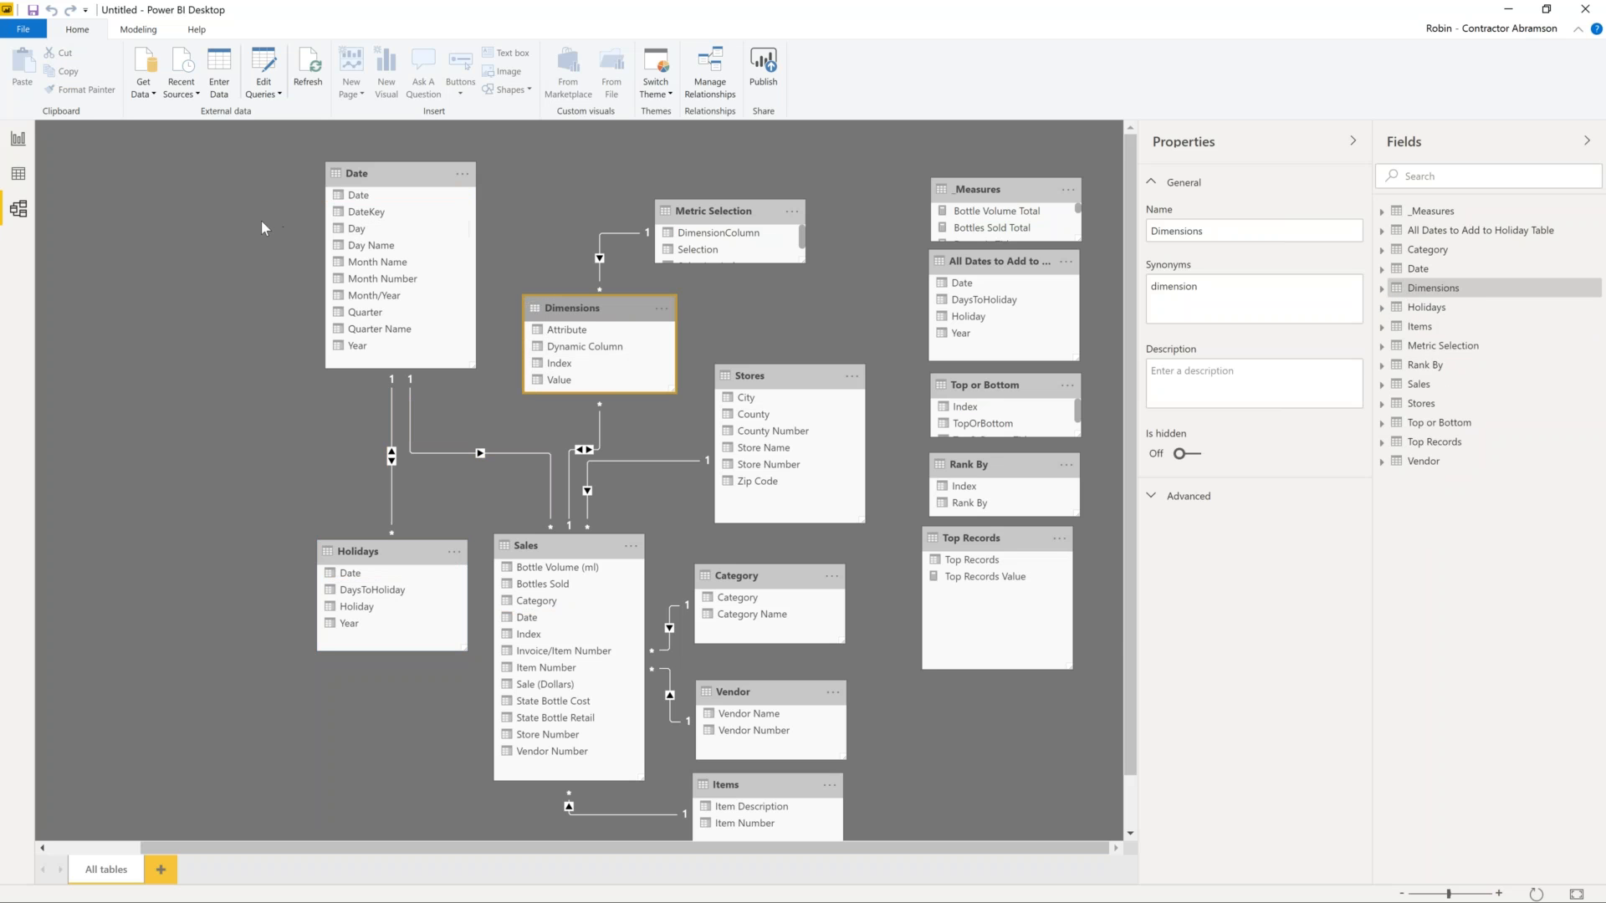
click(22, 144)
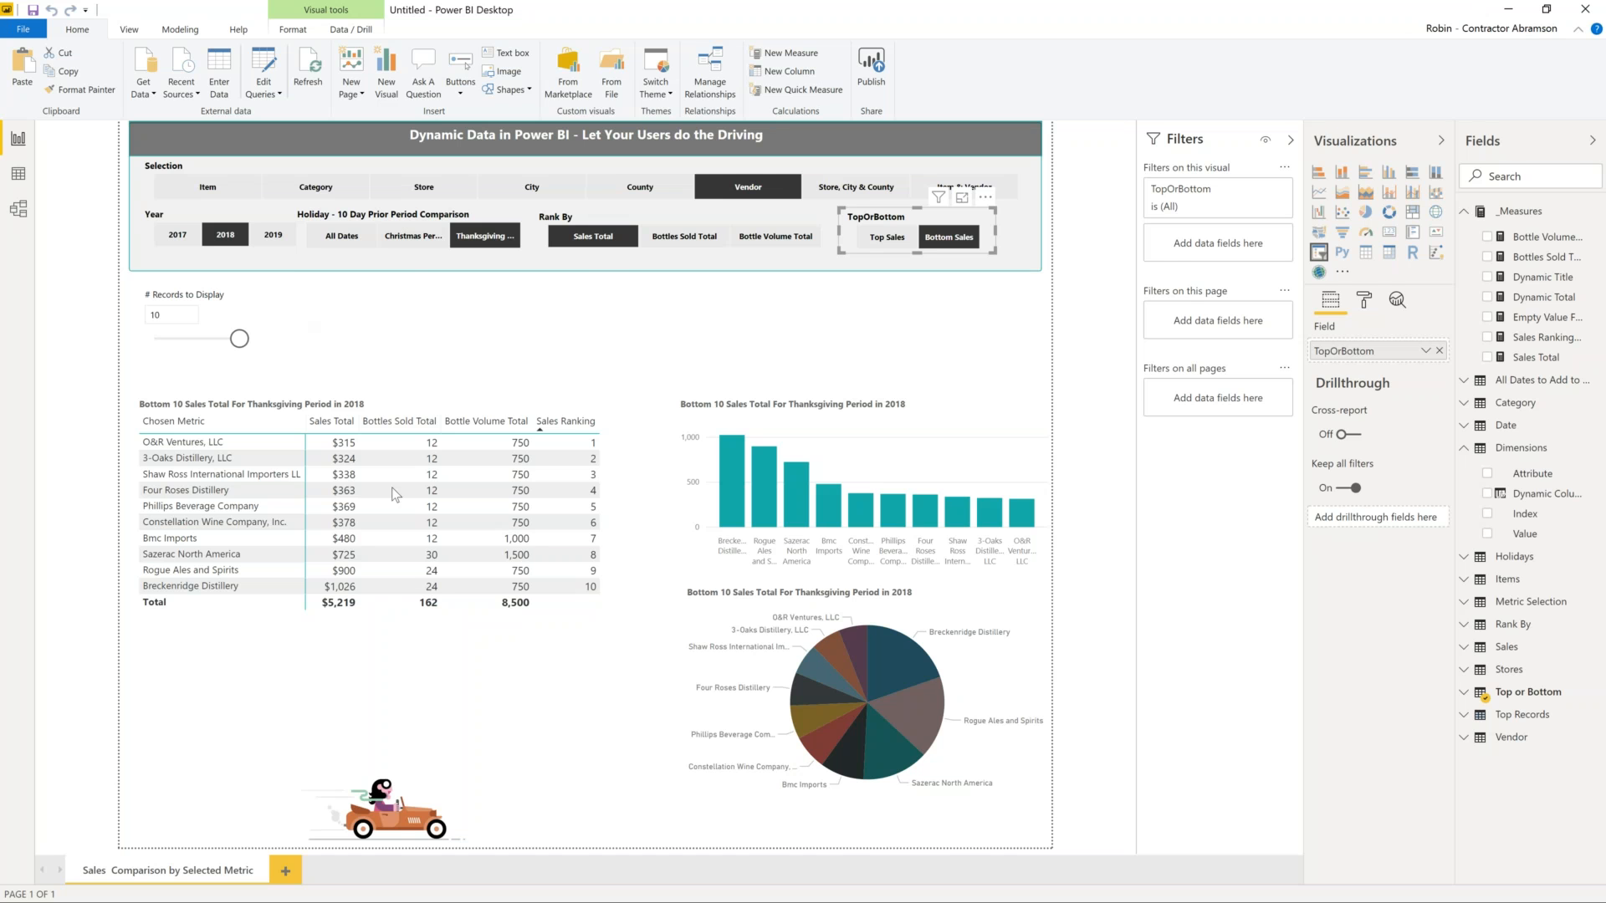
- With the sales table selected, set Selection to Item and TopOrBottom to Top Sales
click(270, 420)
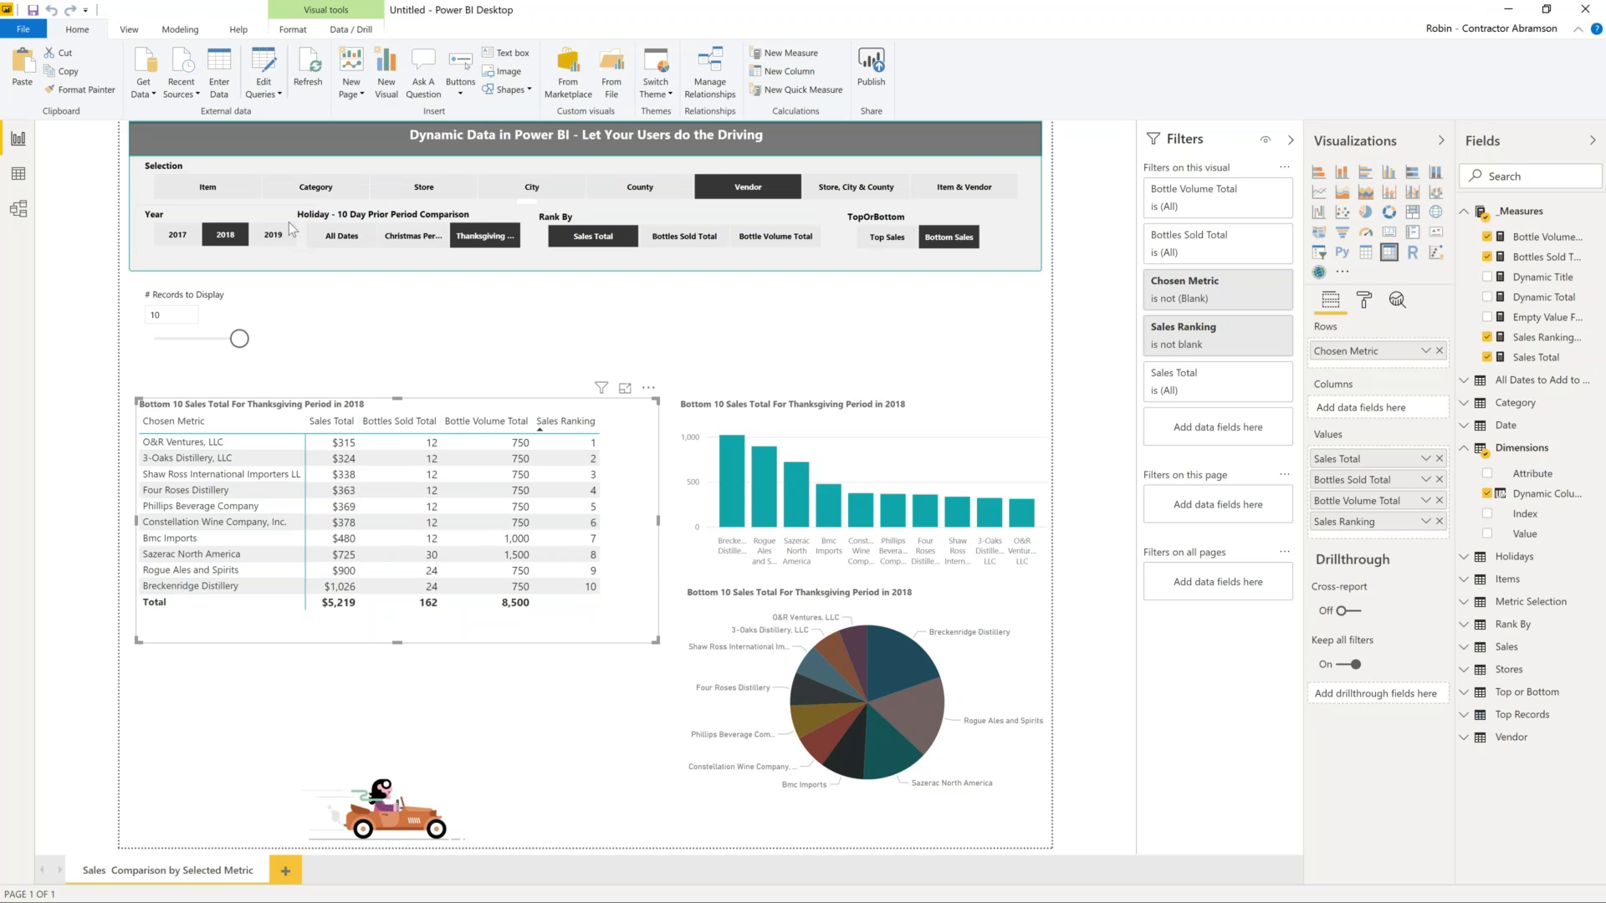
click(209, 187)
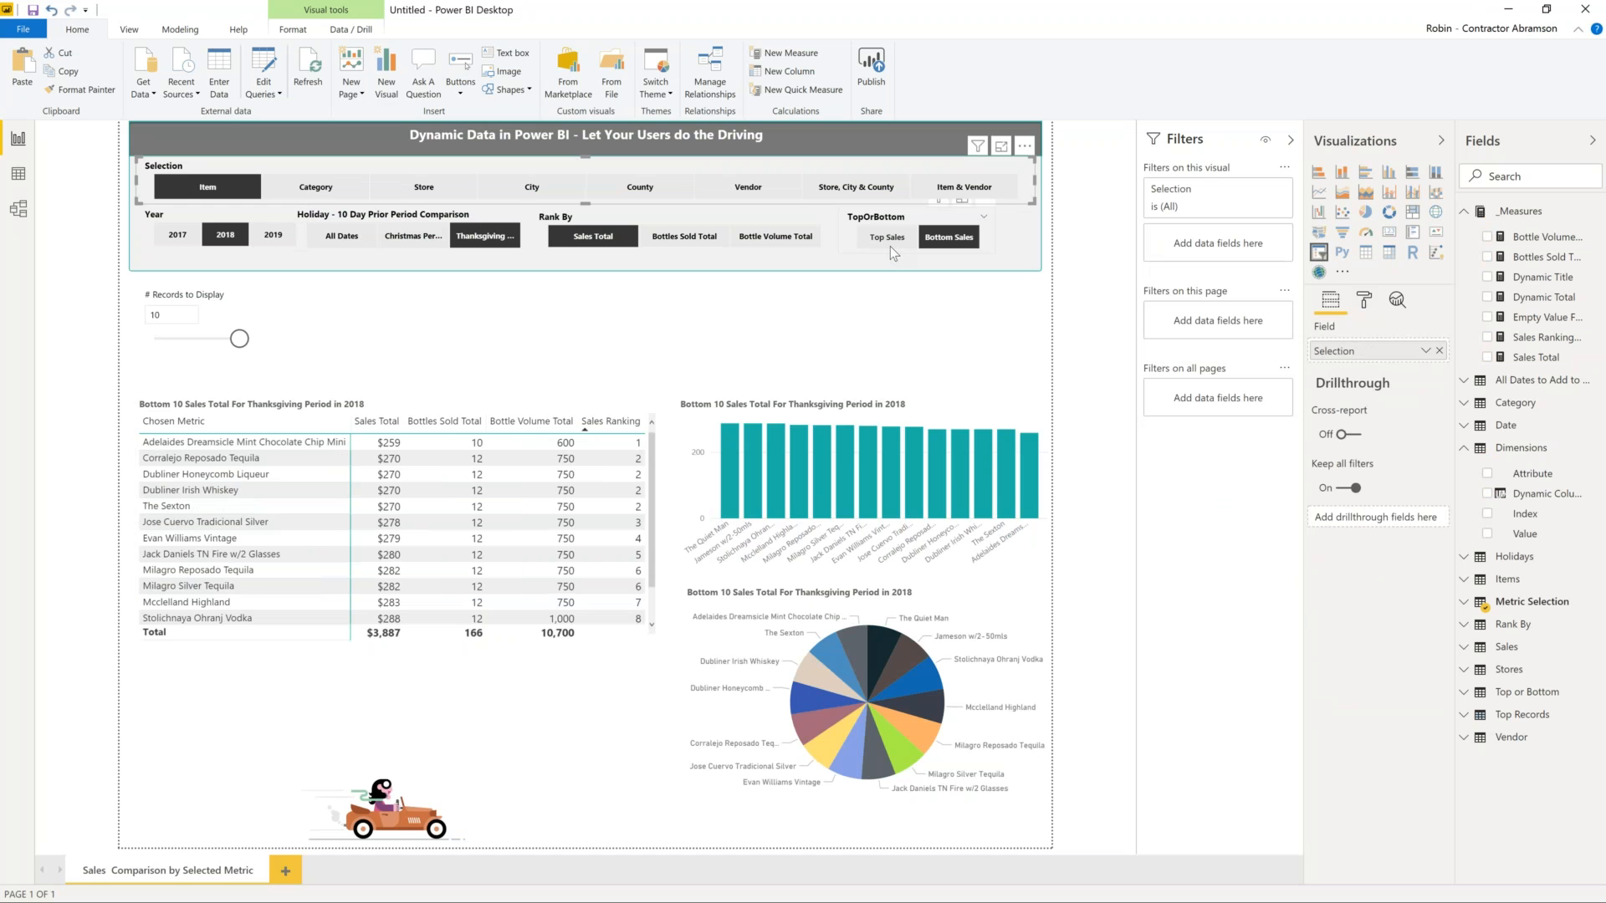
click(890, 244)
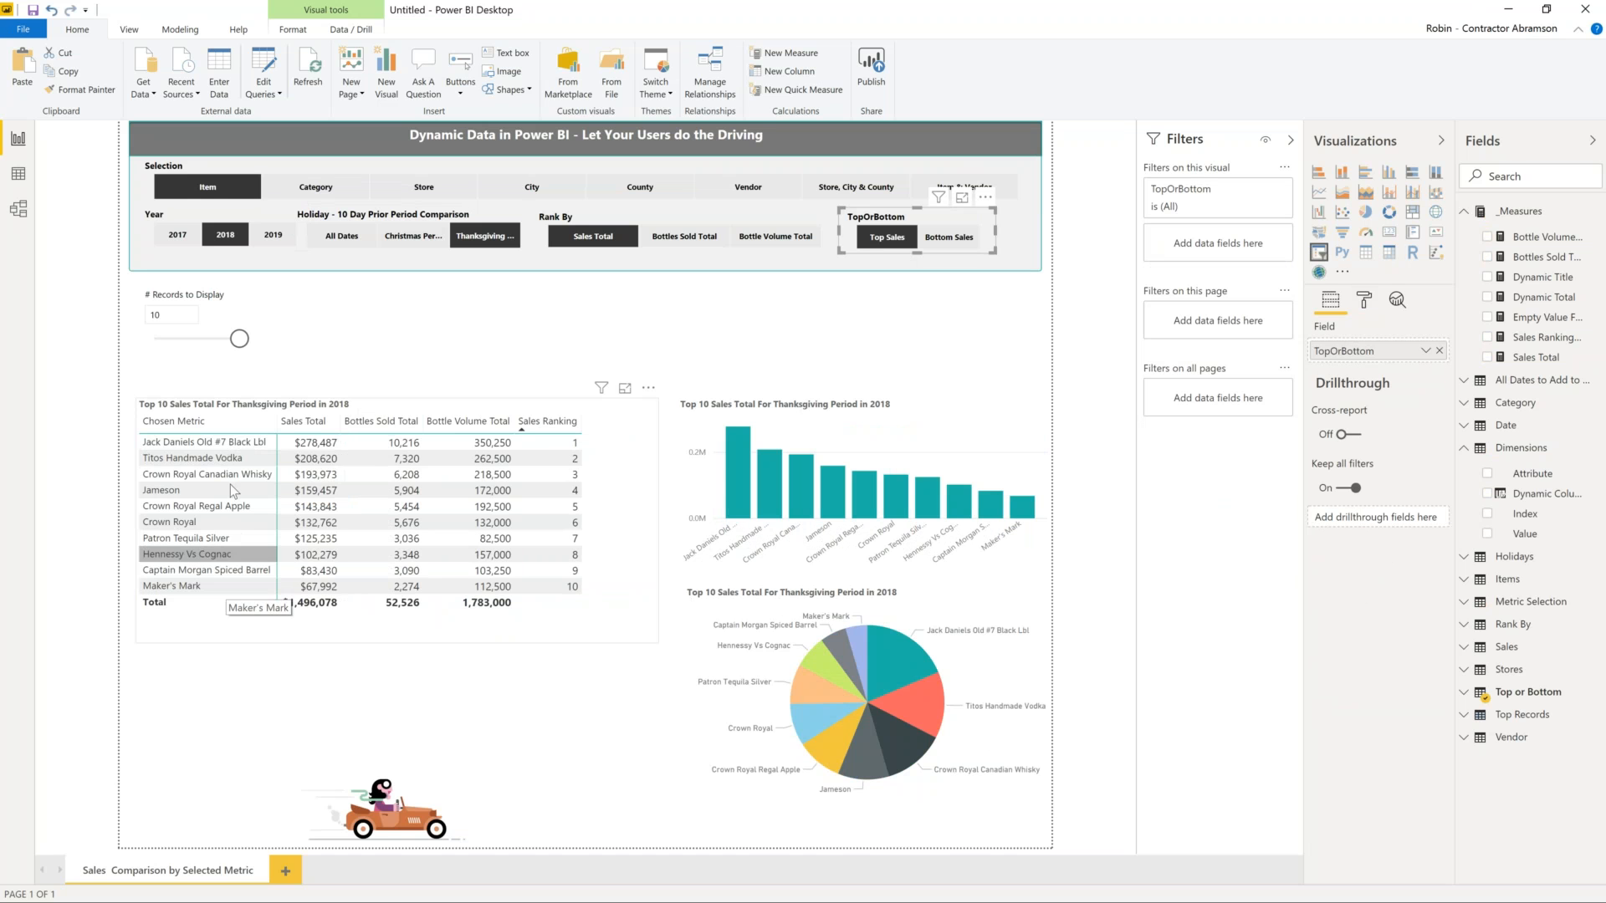
- Choose Christmas Period in the Holiday - 10 Day Prior Period Comparison slicer
click(415, 230)
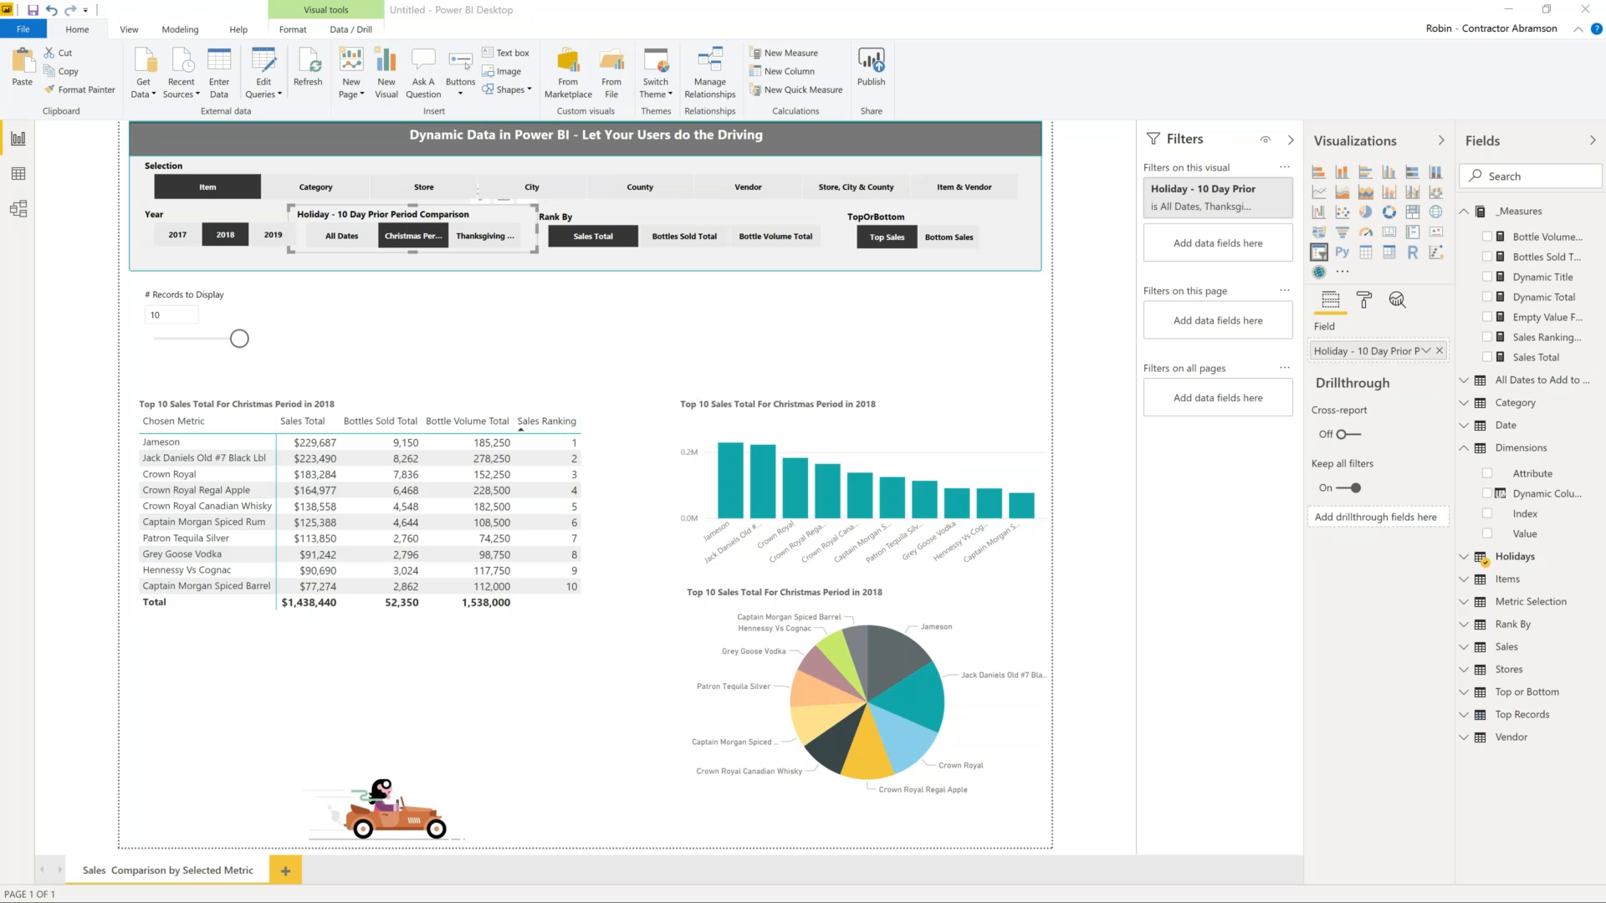
- Collapse the _Measures list and launch Power Query Editor via Home > Edit Queries
click(1465, 216)
click(1465, 214)
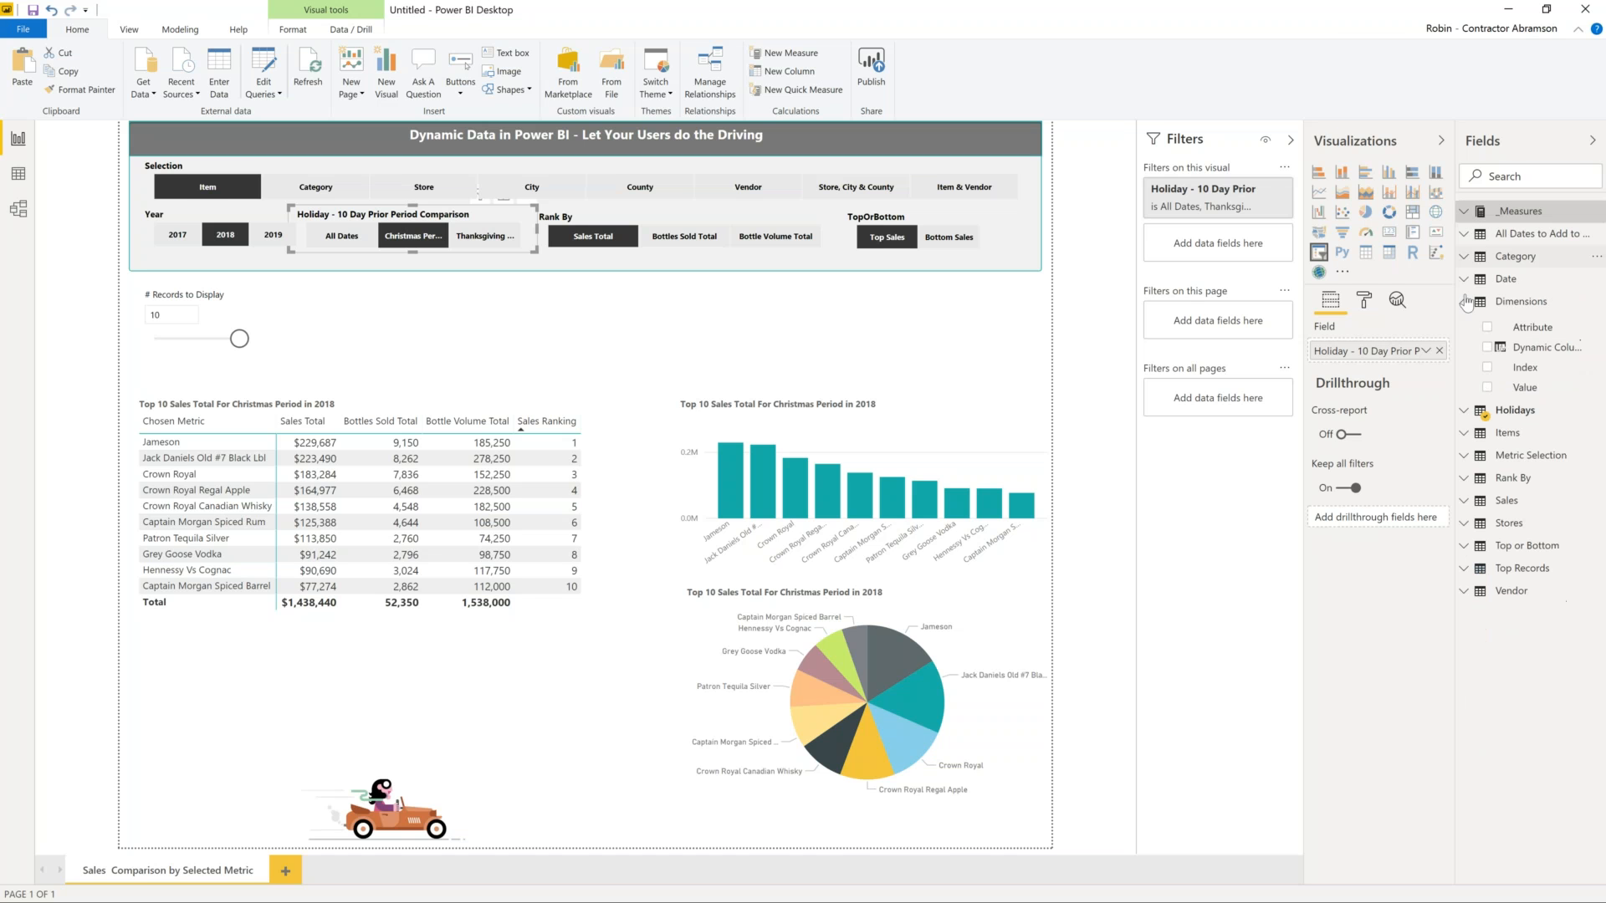
click(1465, 301)
click(263, 92)
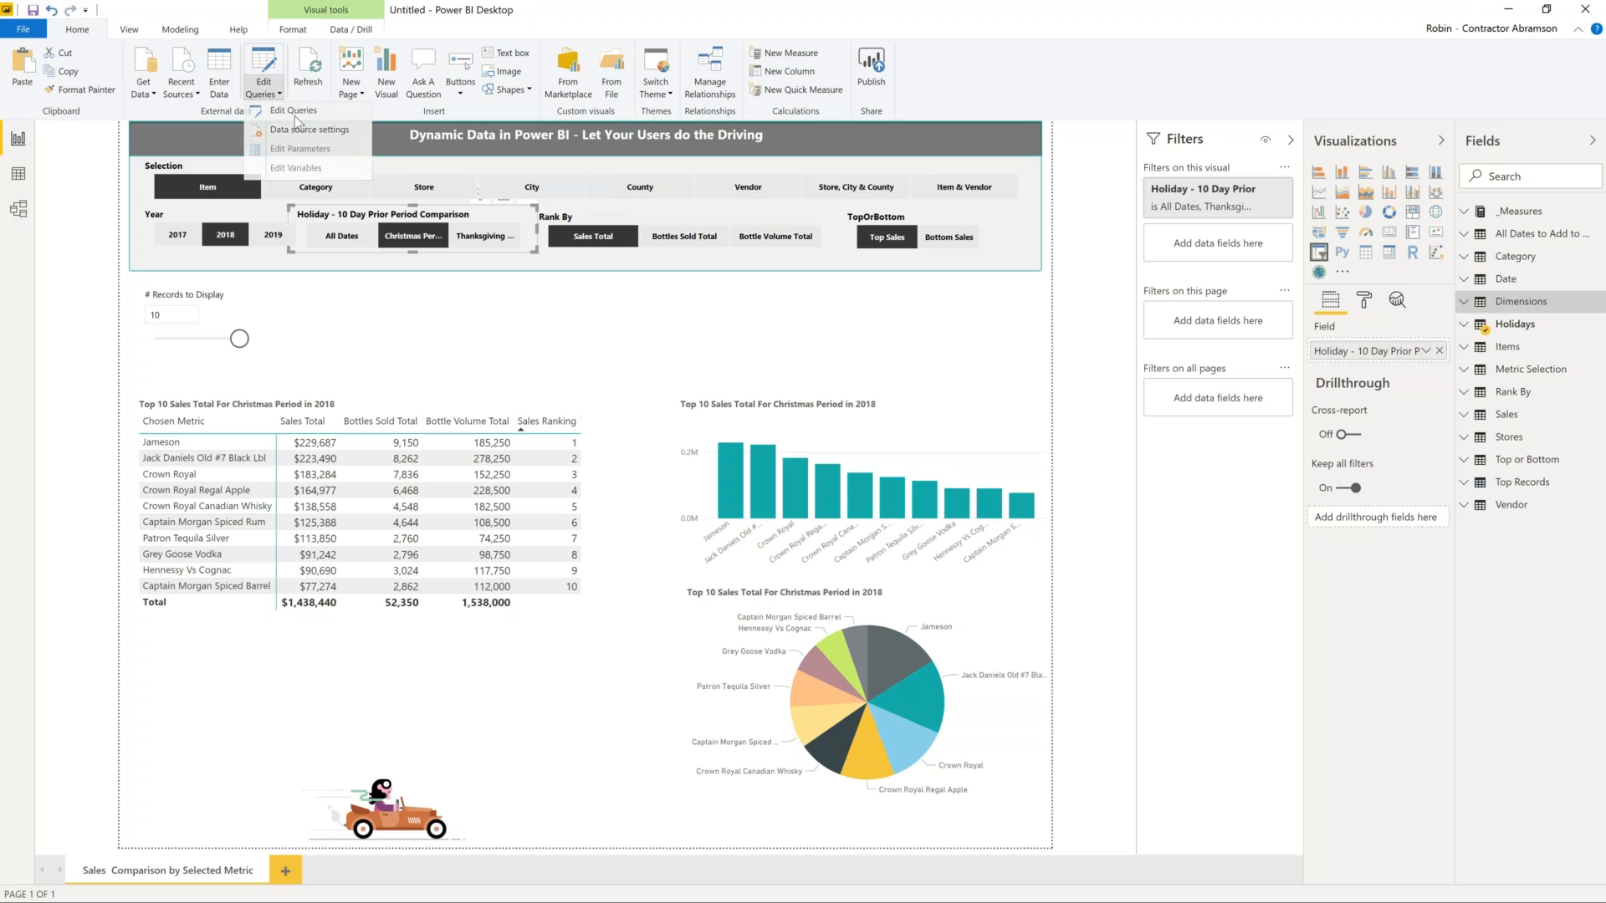
click(295, 114)
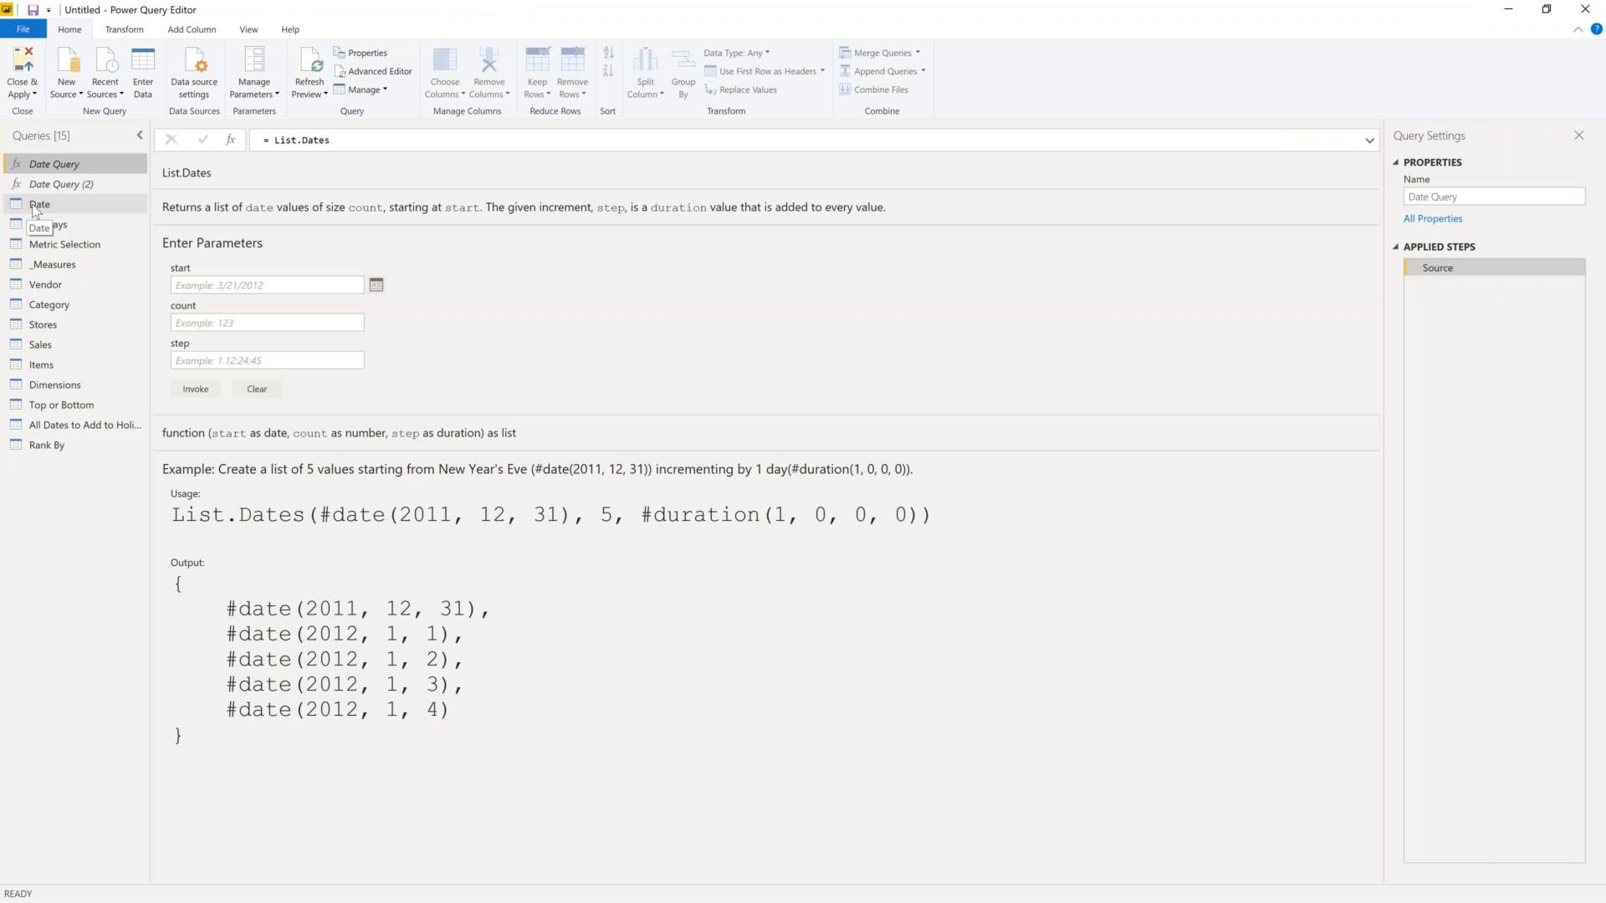
- Browse the Date and Holidays queries, then select the Metric Selection query
click(32, 204)
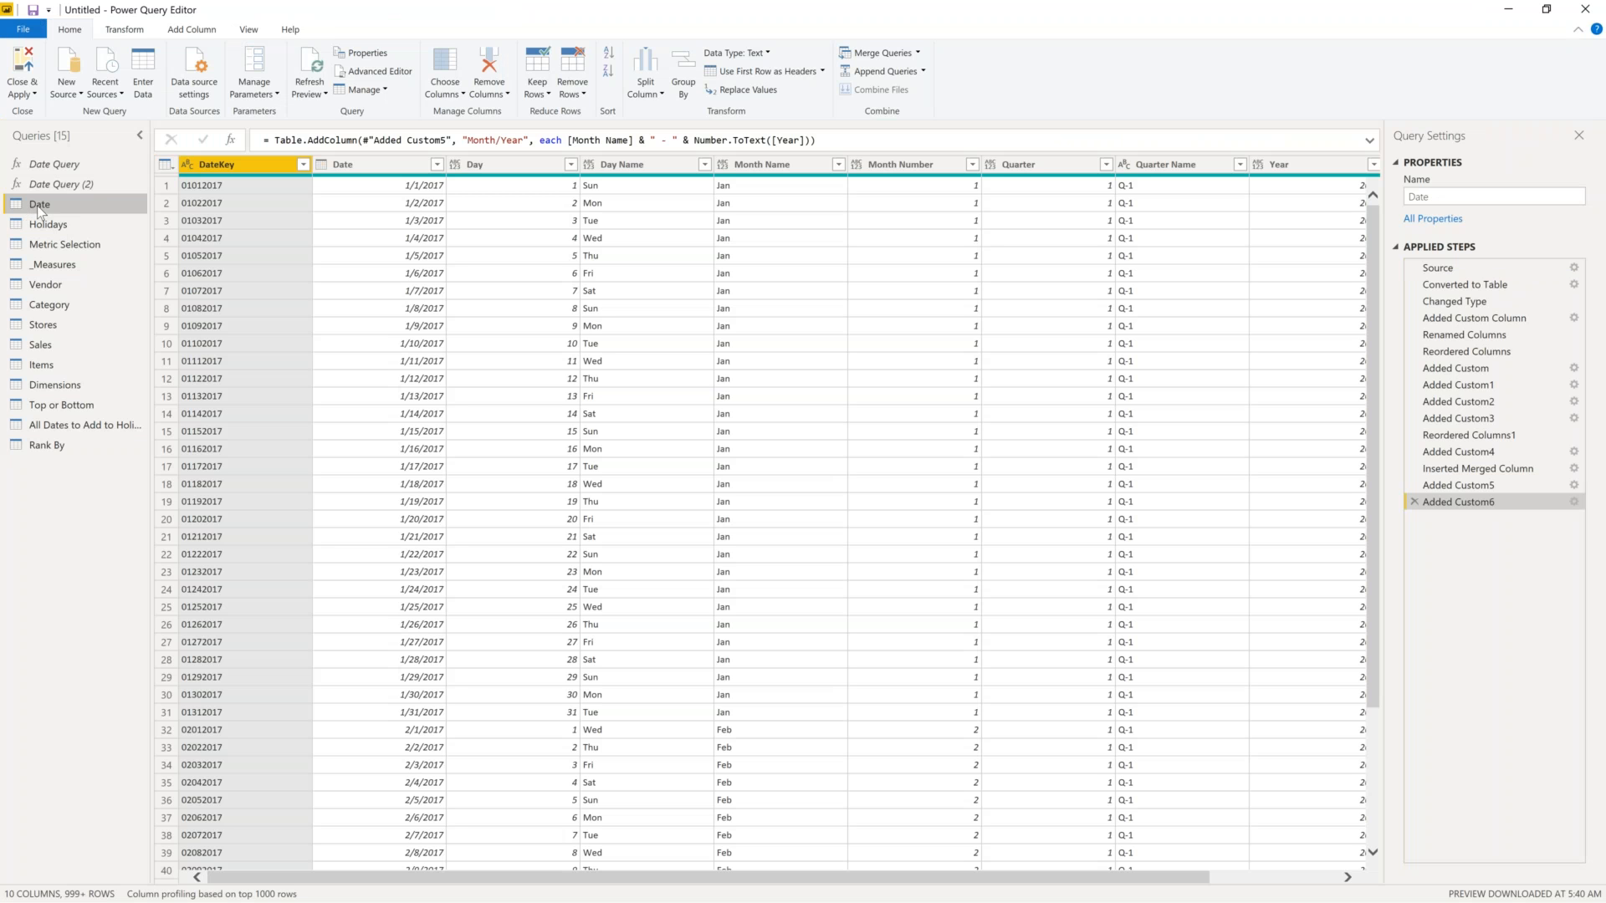
right_click(38, 212)
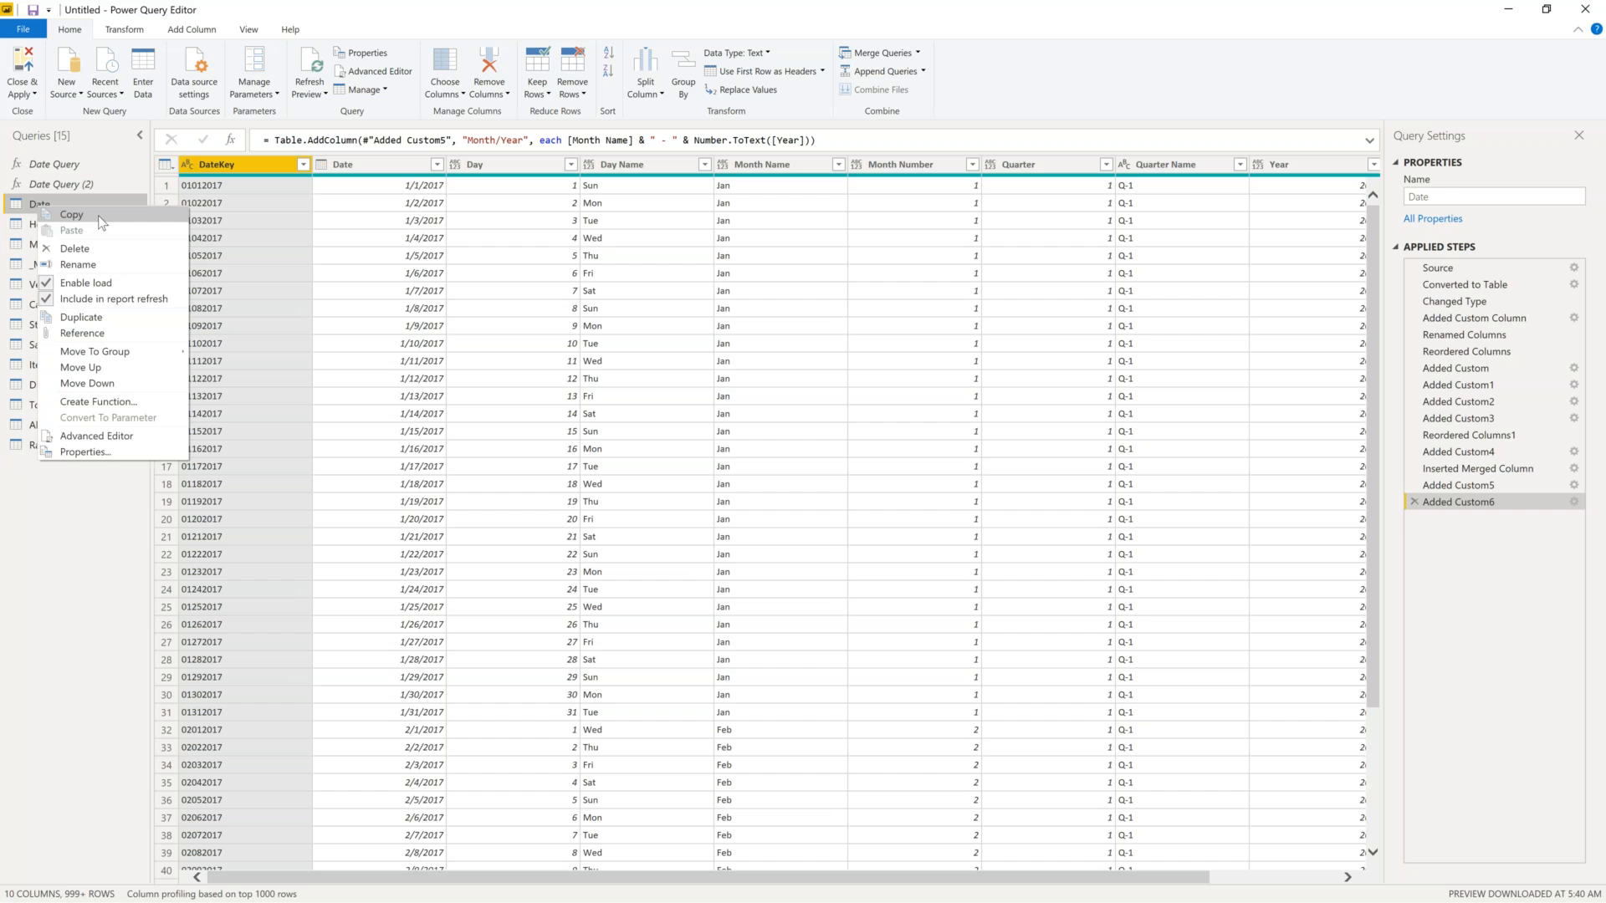
click(72, 215)
click(48, 224)
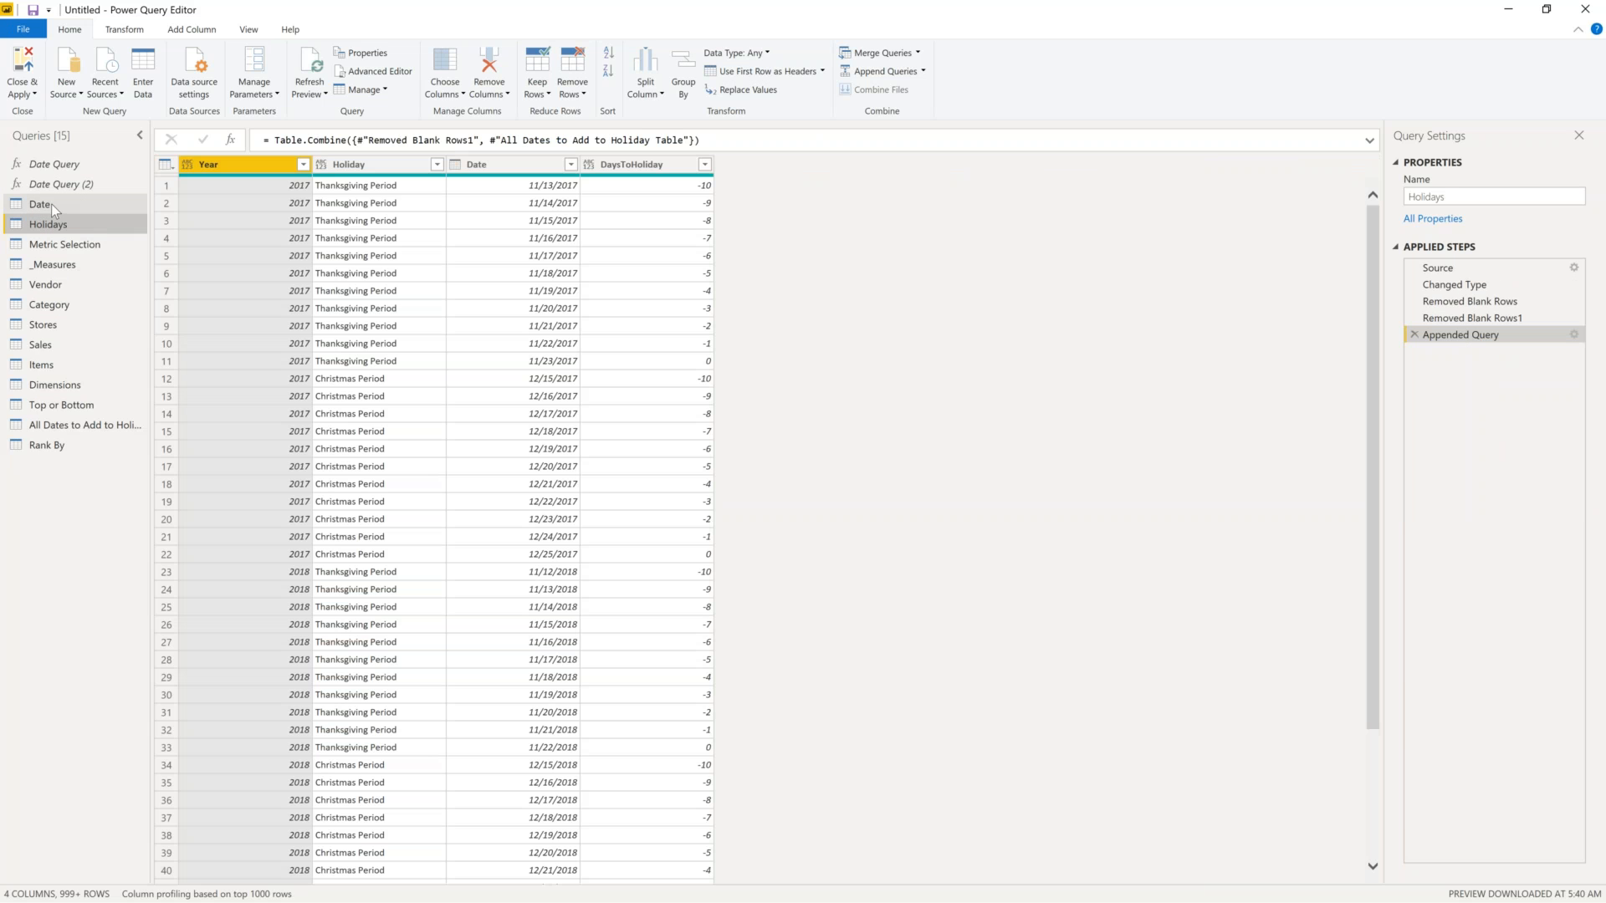
click(46, 204)
right_click(53, 205)
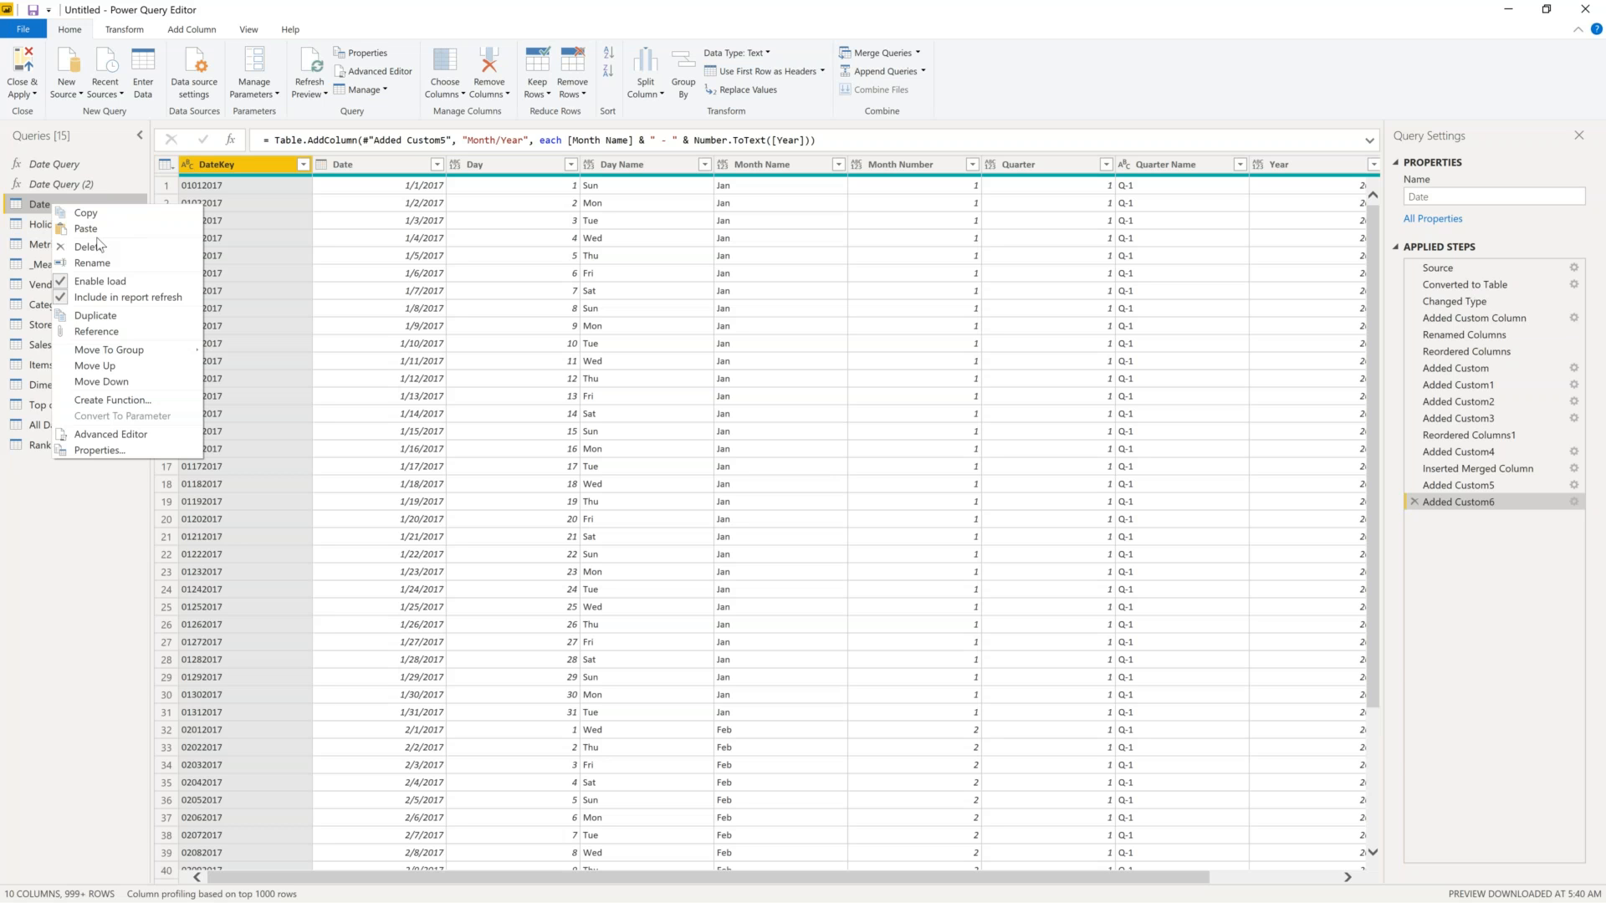
click(45, 565)
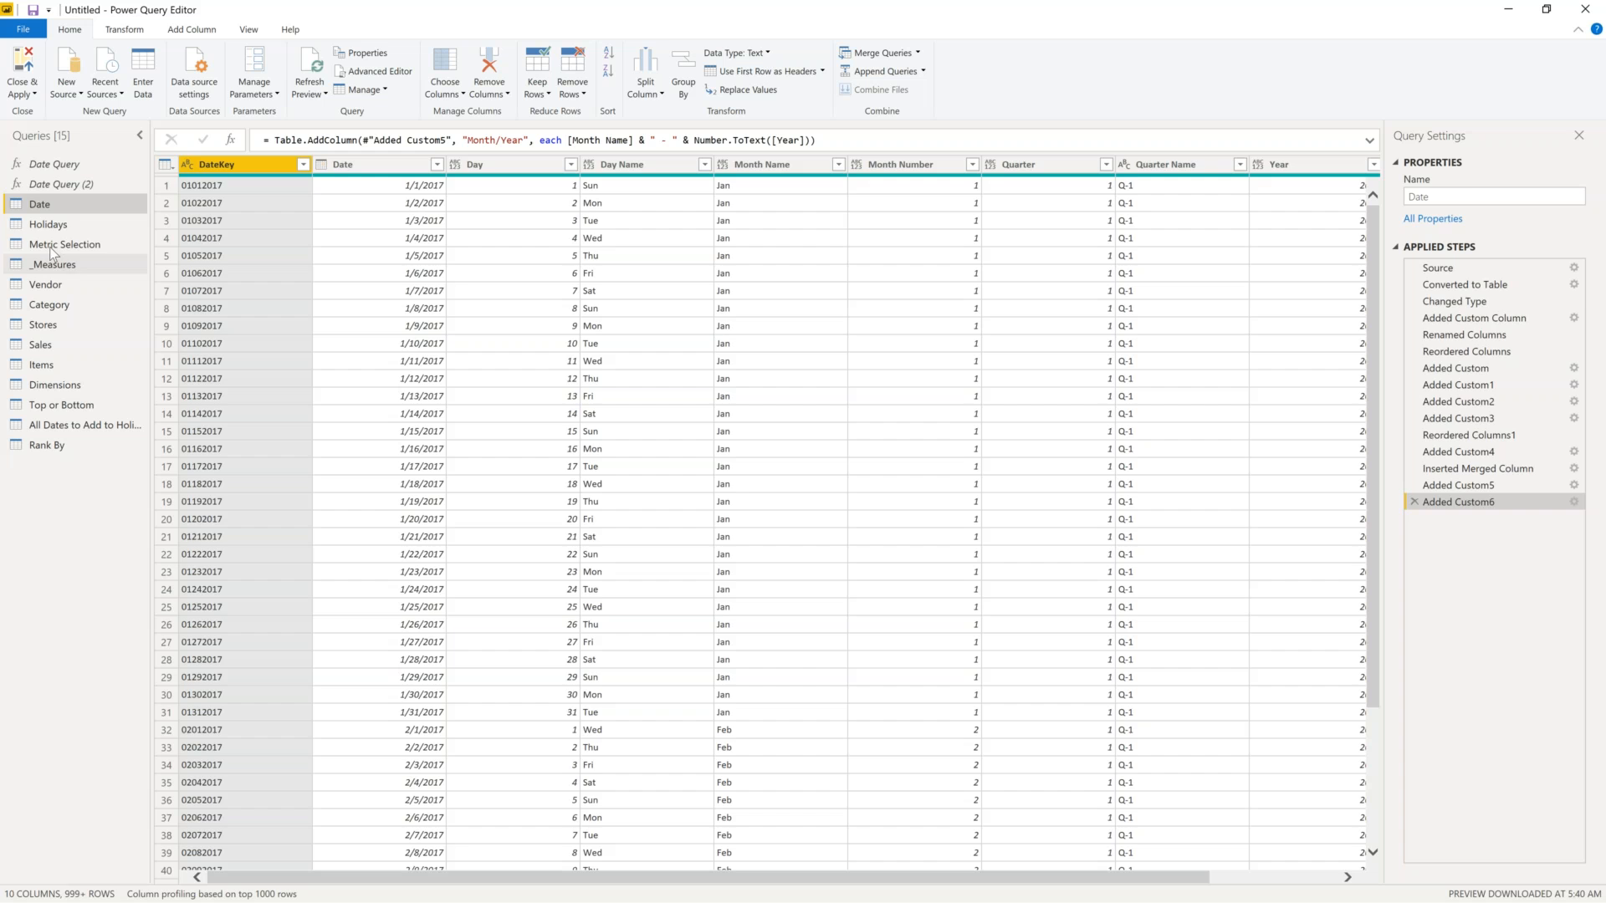
click(53, 247)
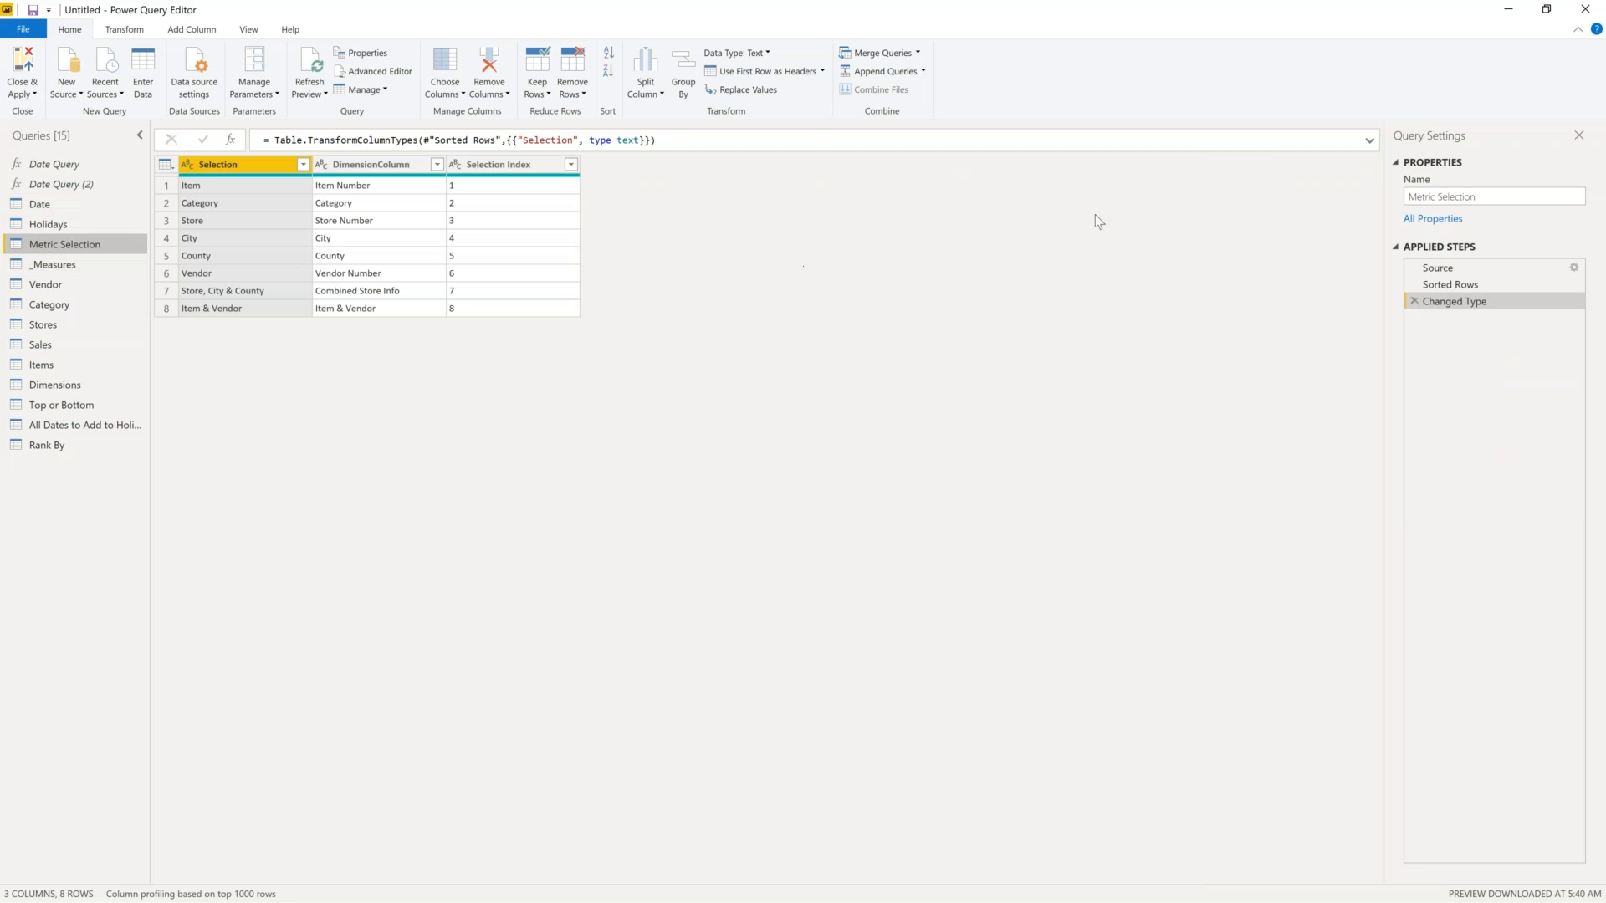
- View Metric Selection's Source data in Create Table, widening DimensionColumn, then cancel unchanged
click(1455, 285)
click(1472, 268)
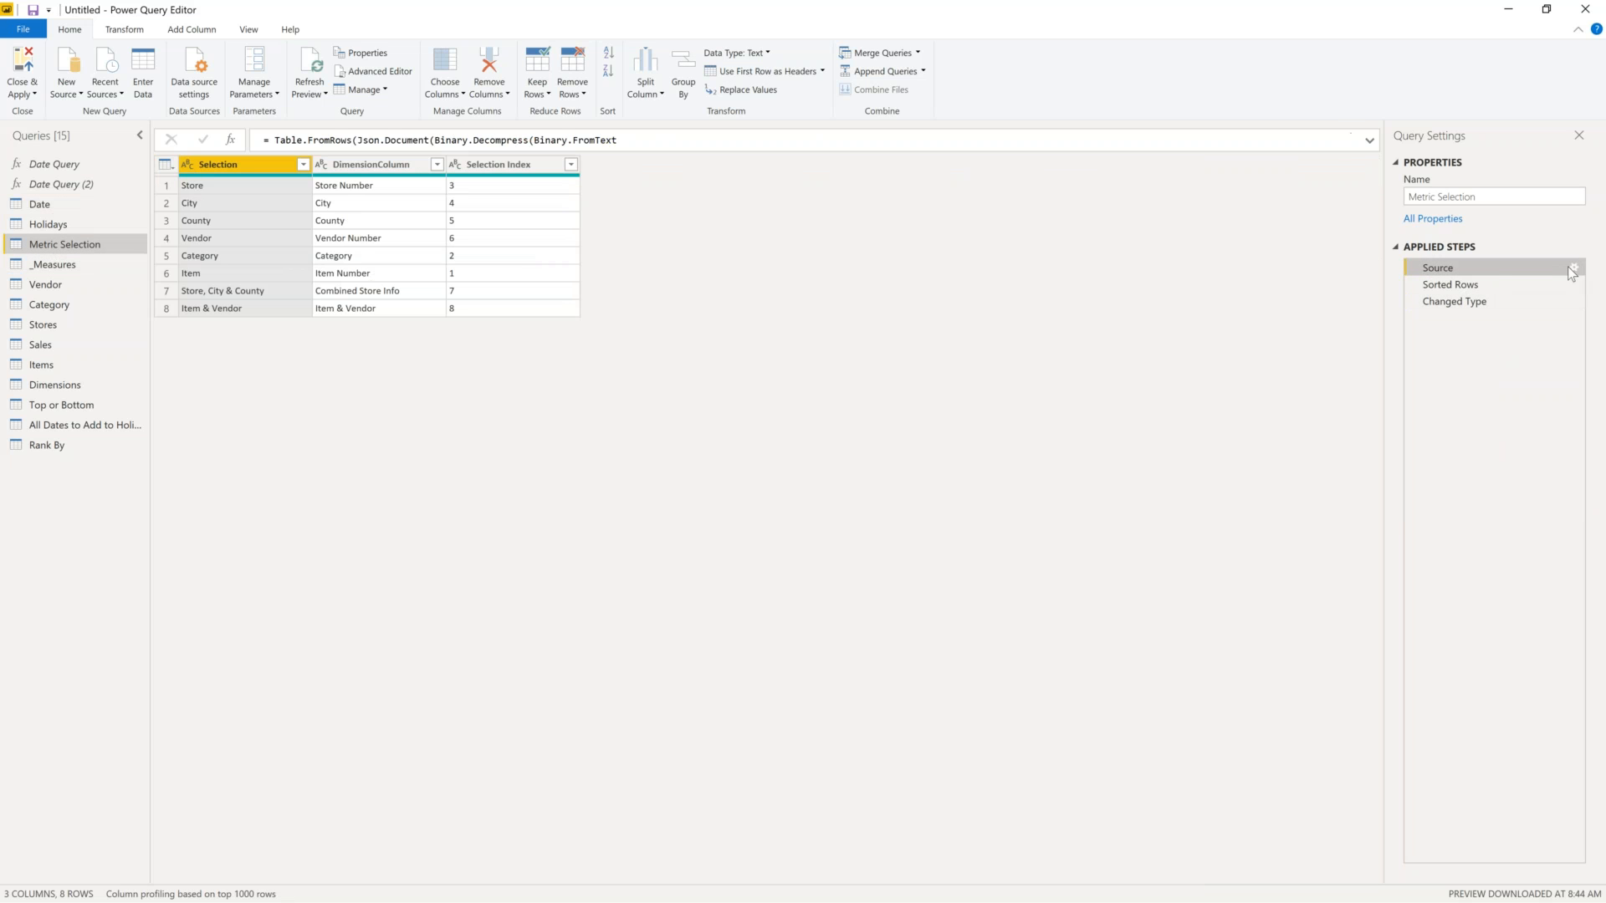
click(1575, 268)
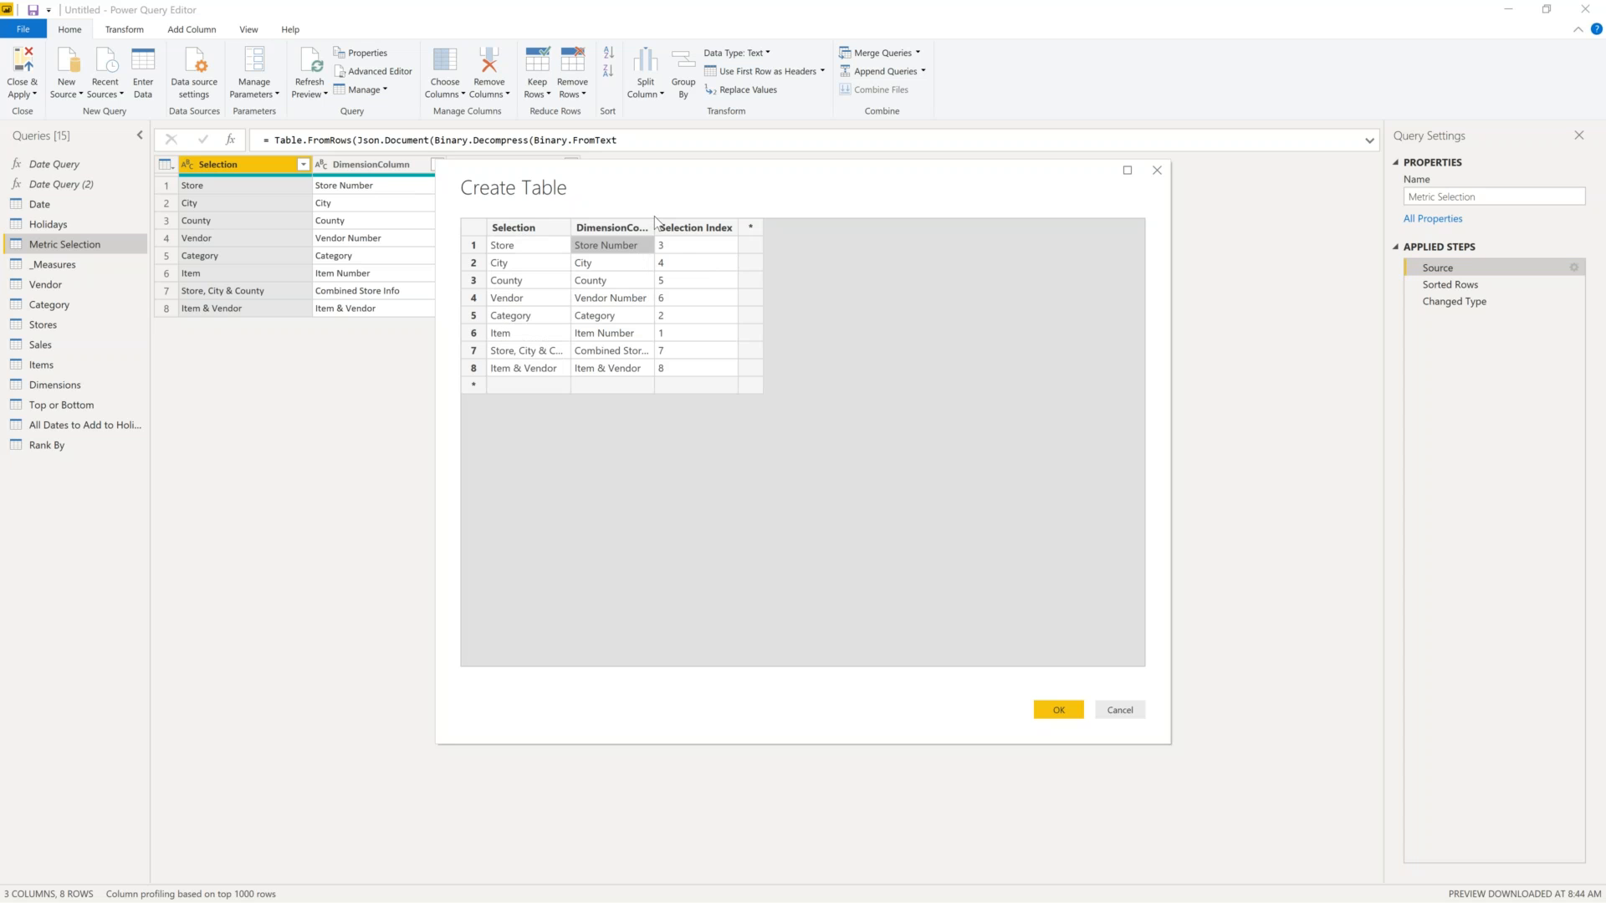
drag(655, 225, 724, 226)
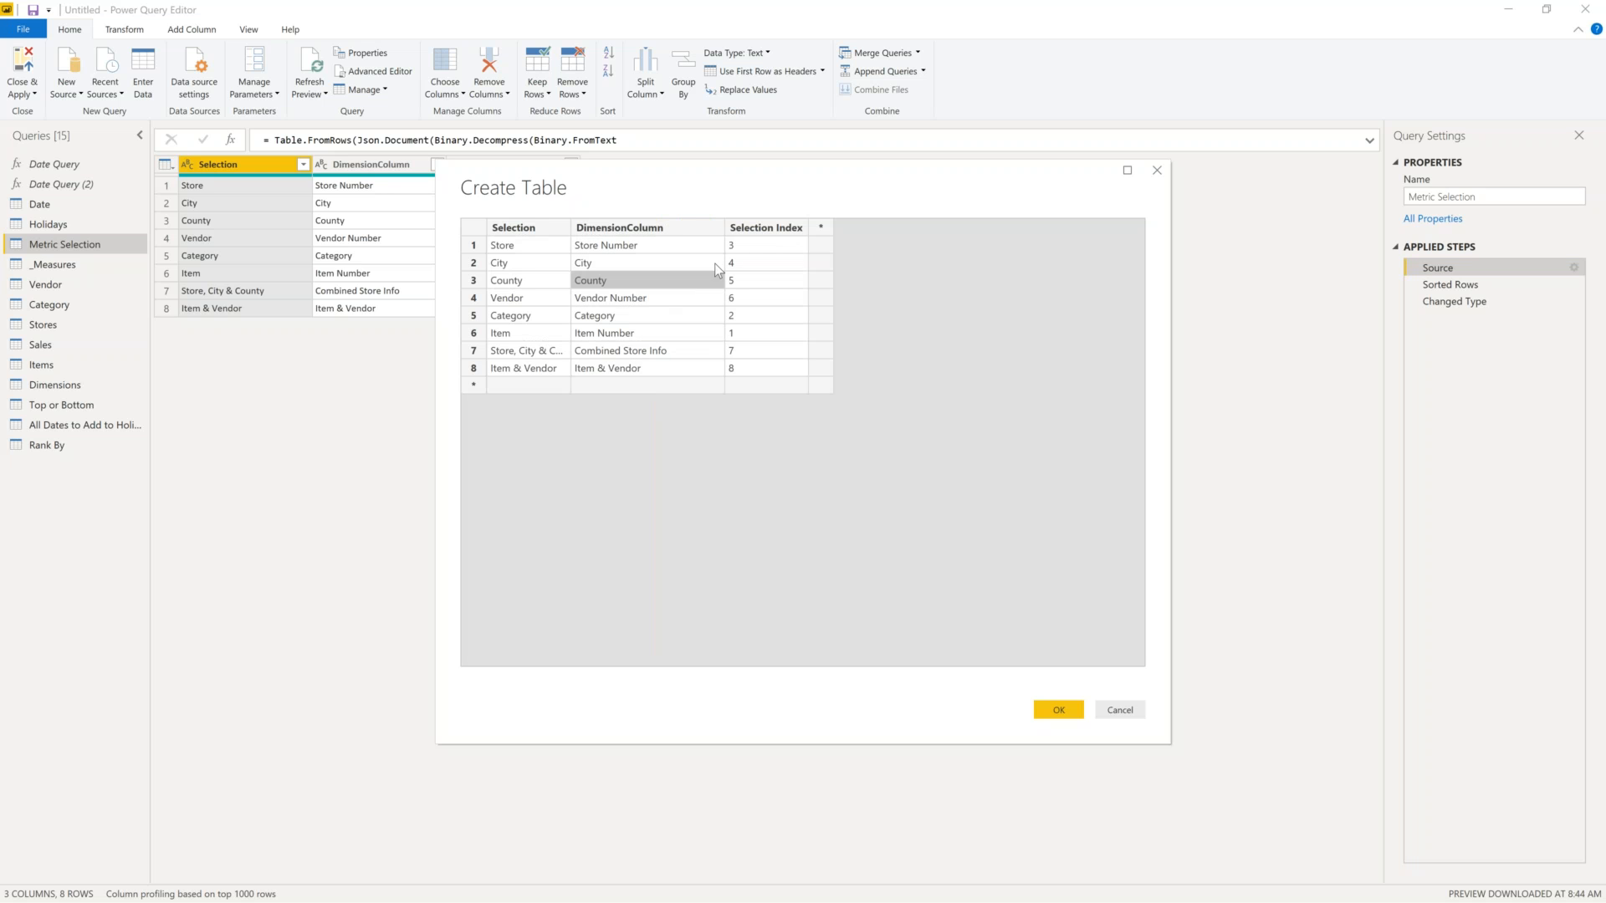
click(756, 247)
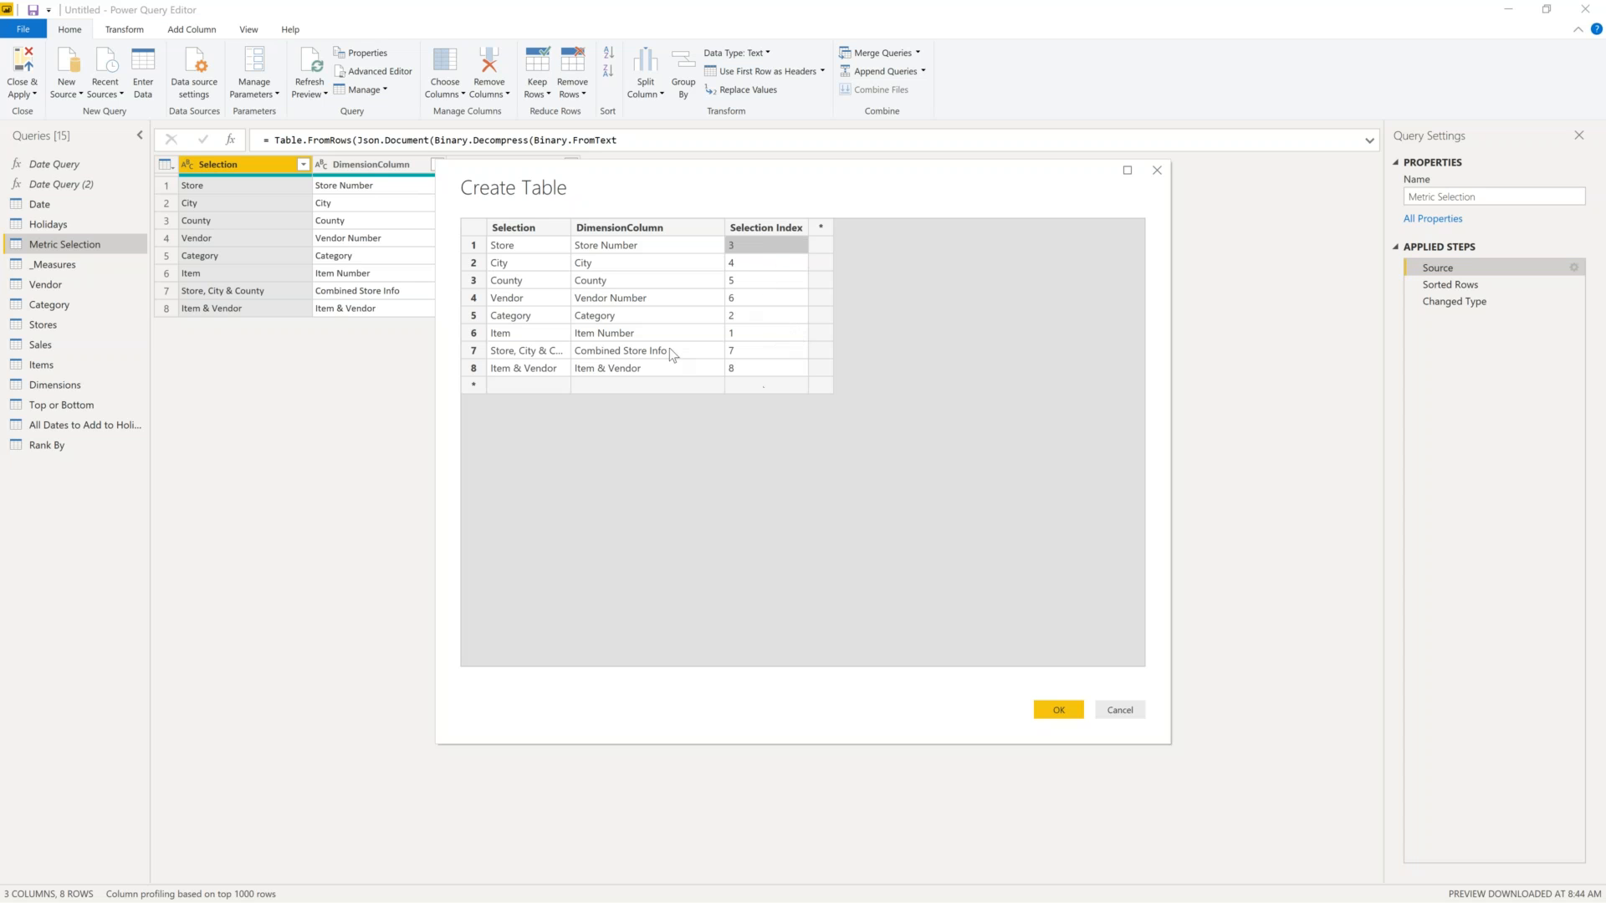
click(1121, 711)
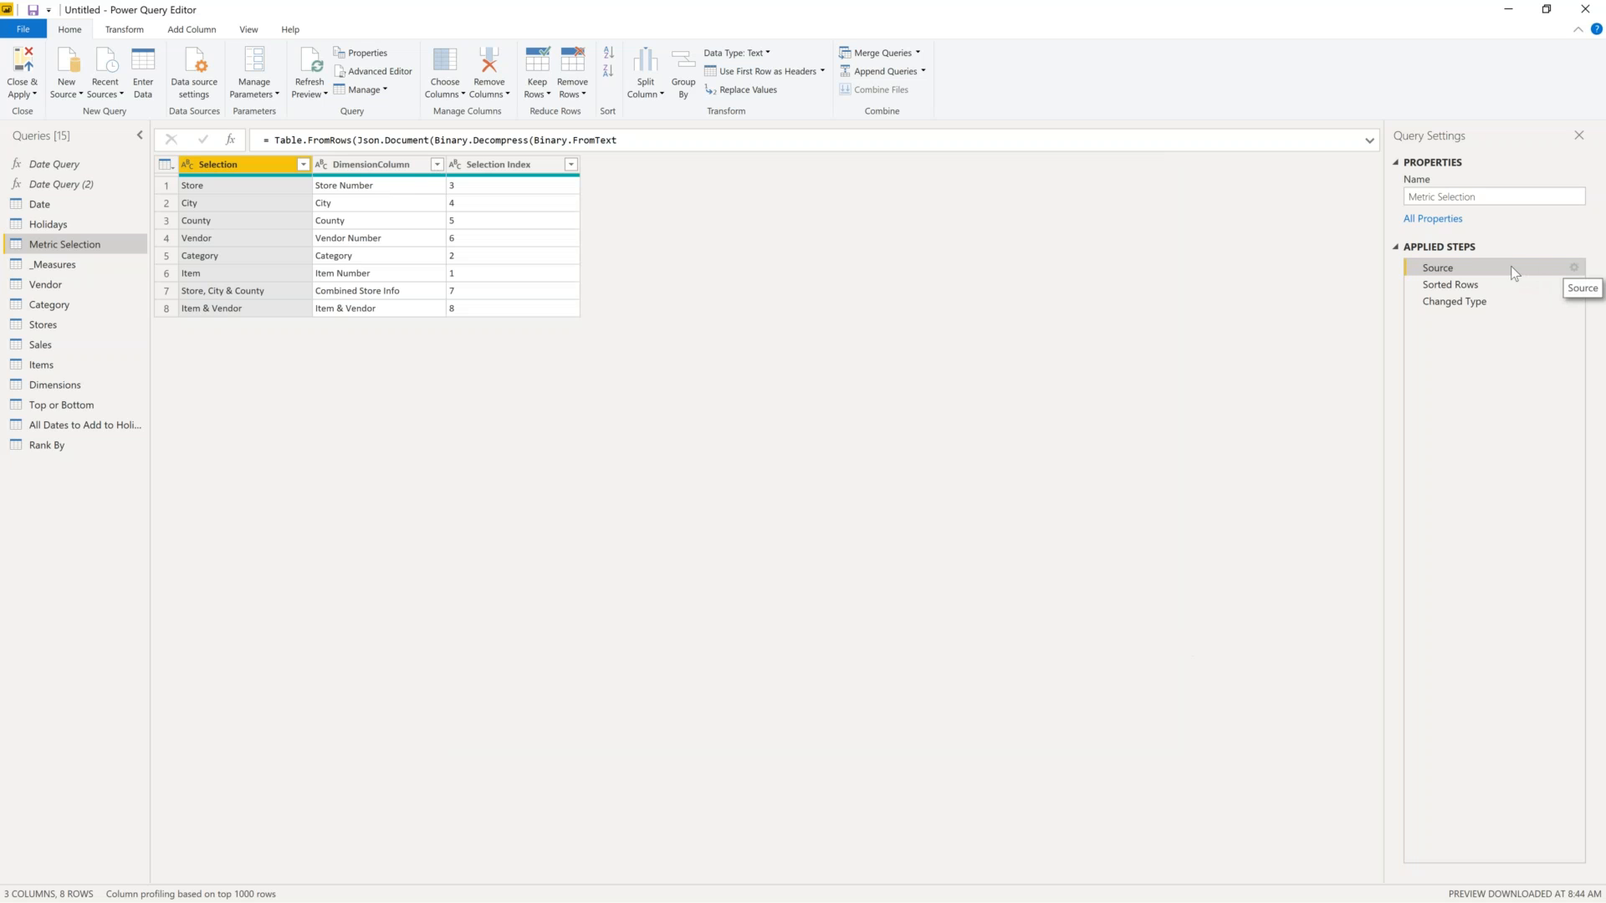
- Recheck Metric Selection's source data, then view its Sorted Rows and Changed Type steps
click(1575, 269)
click(1121, 710)
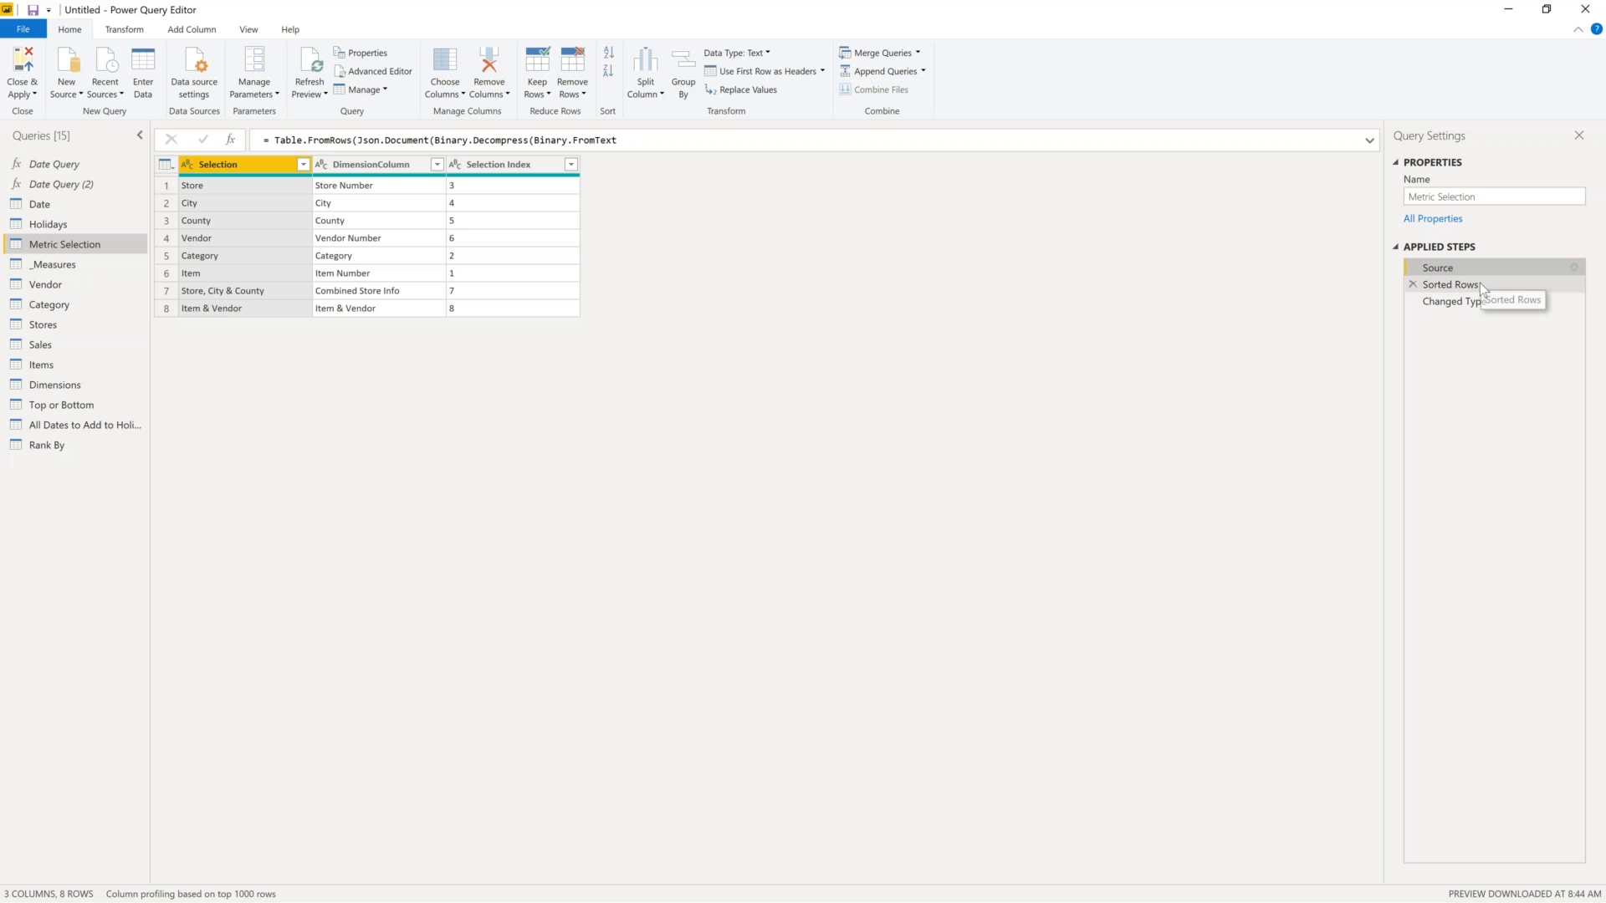
click(1479, 282)
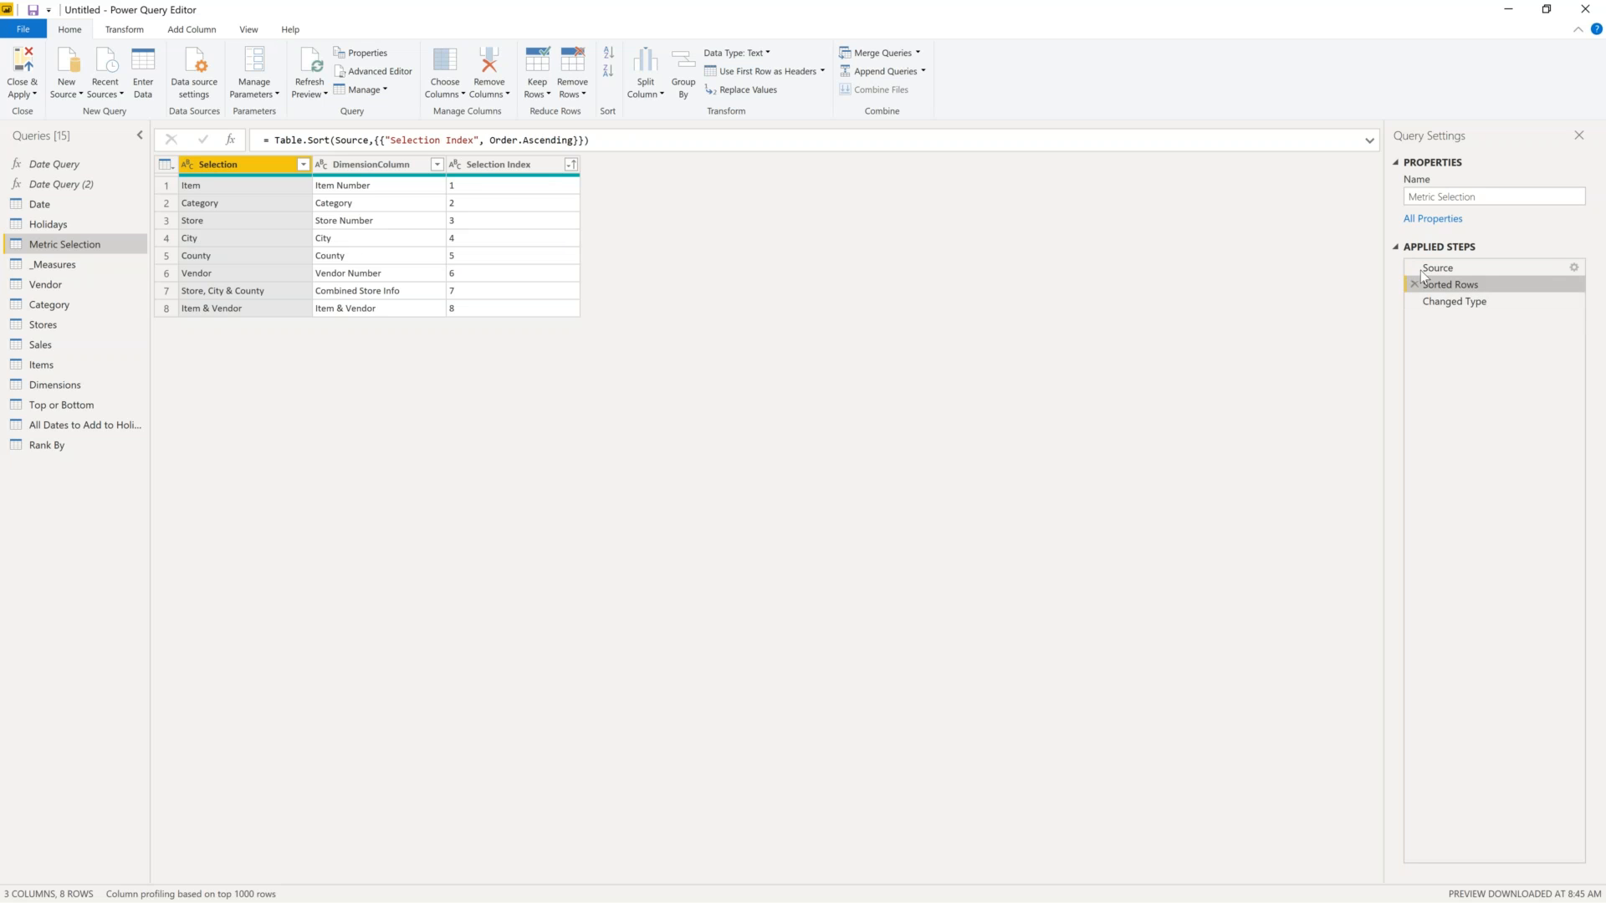
click(1460, 303)
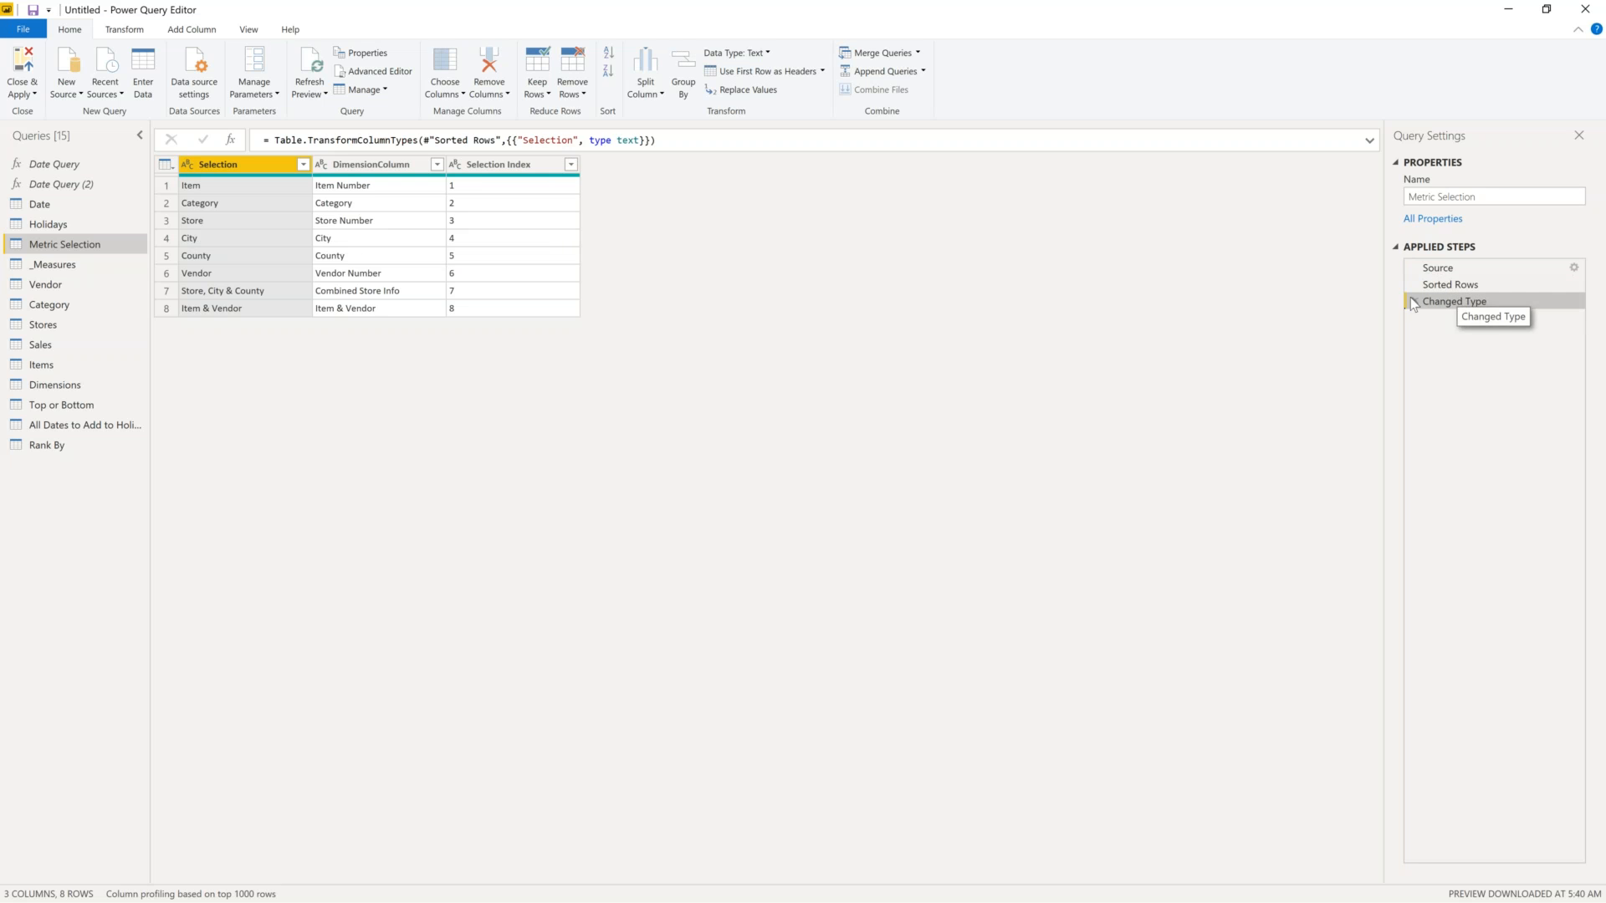
- Look at the _Measures query and the Vendor query's entered source data, cancelling unchanged
click(44, 264)
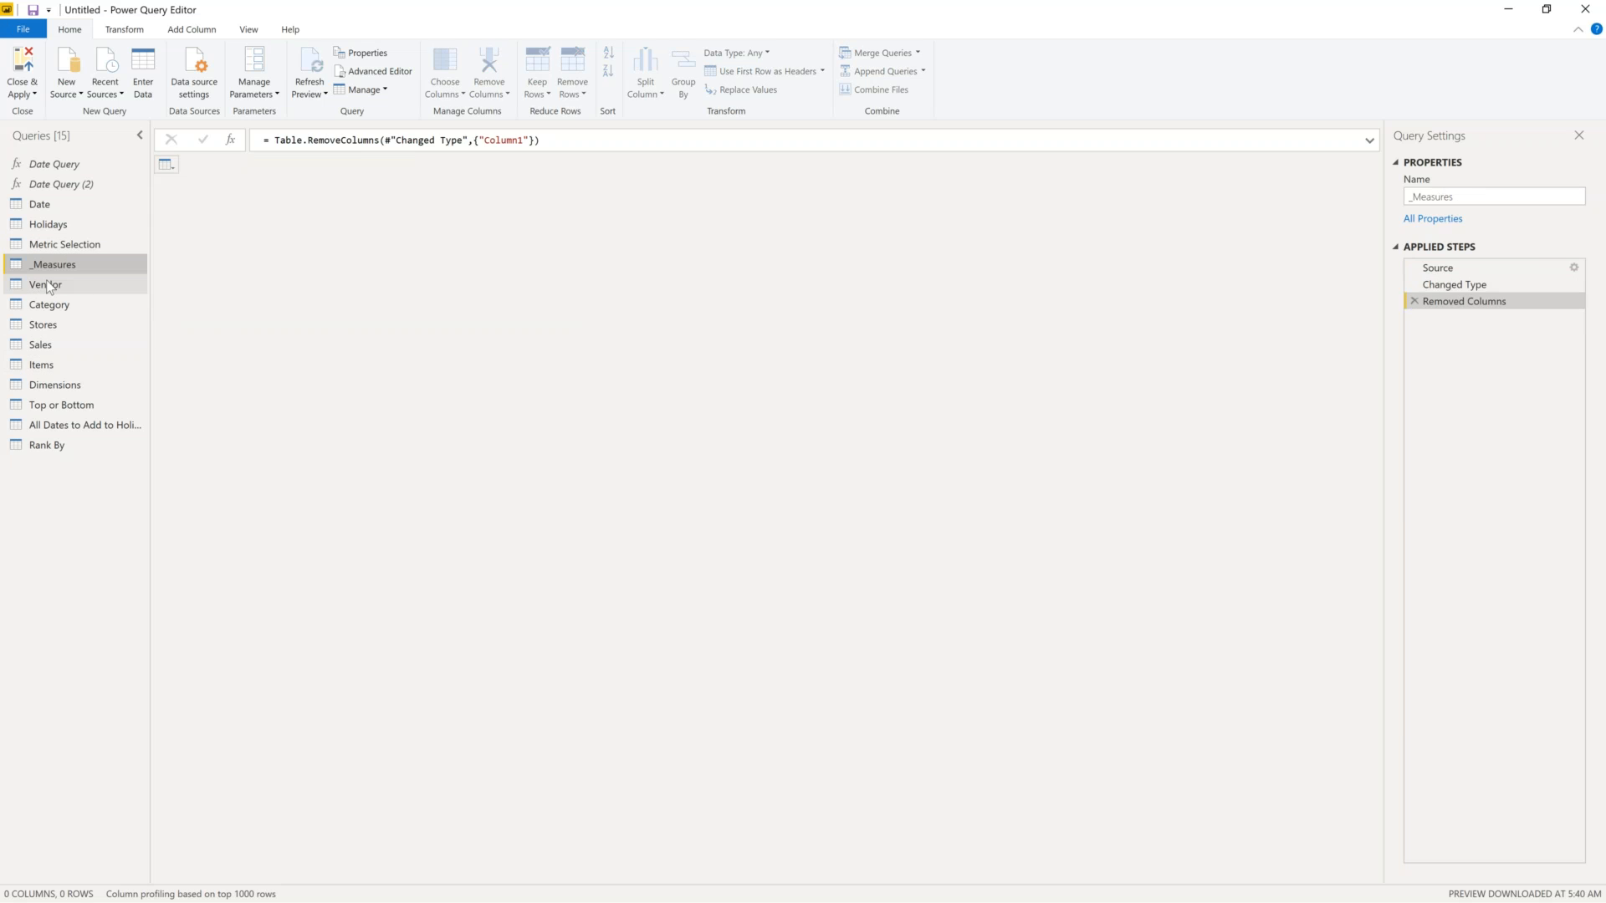
click(47, 286)
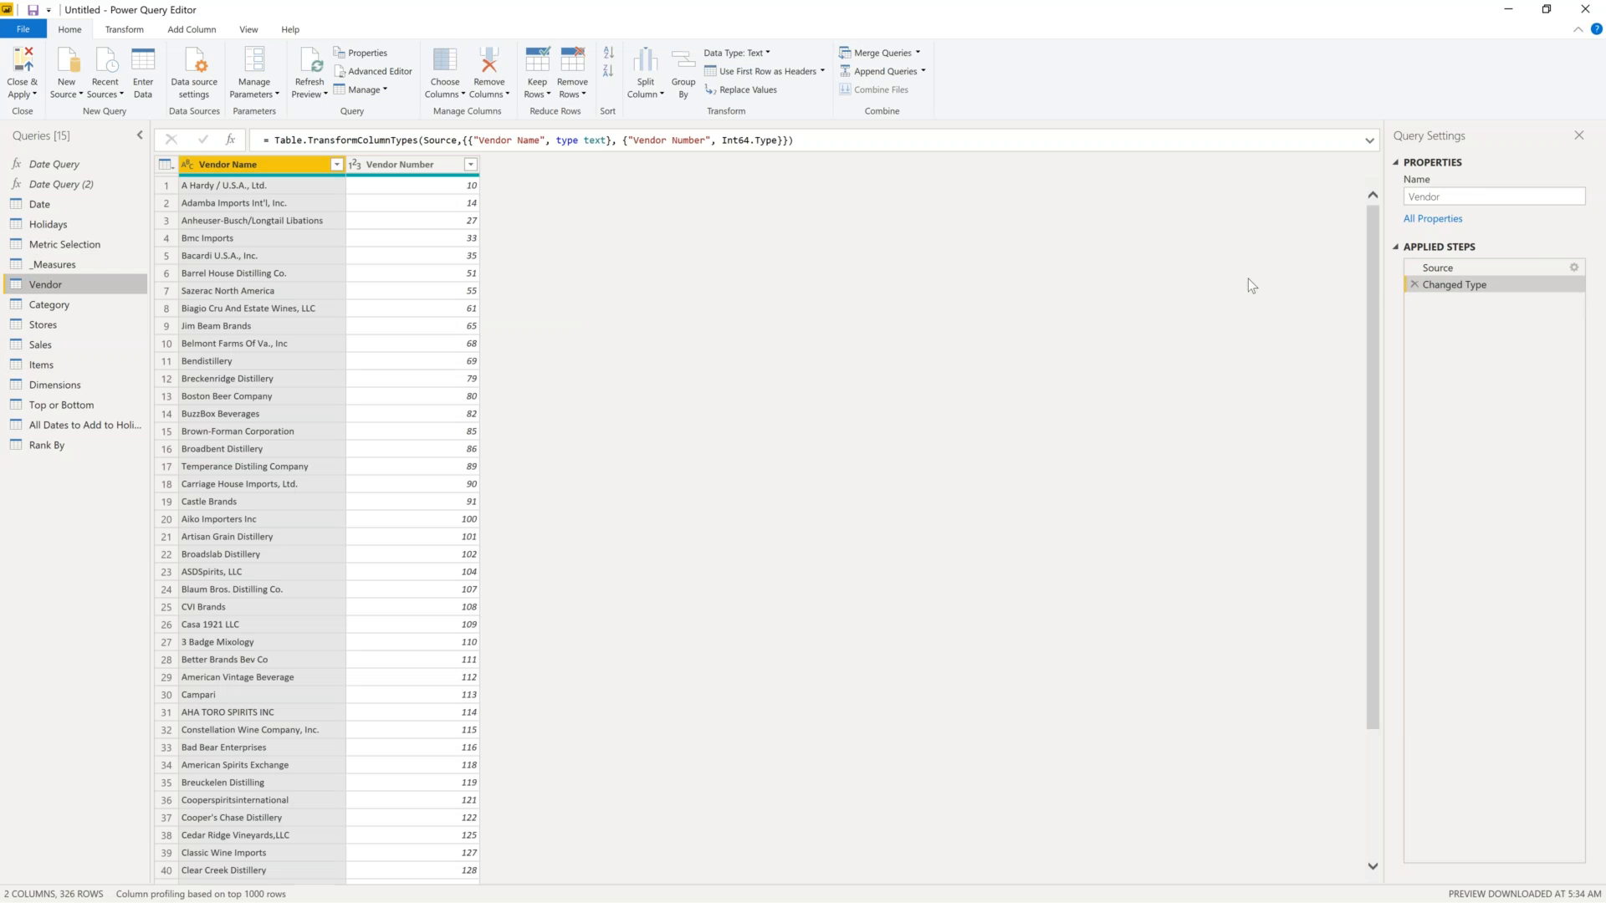
click(1481, 266)
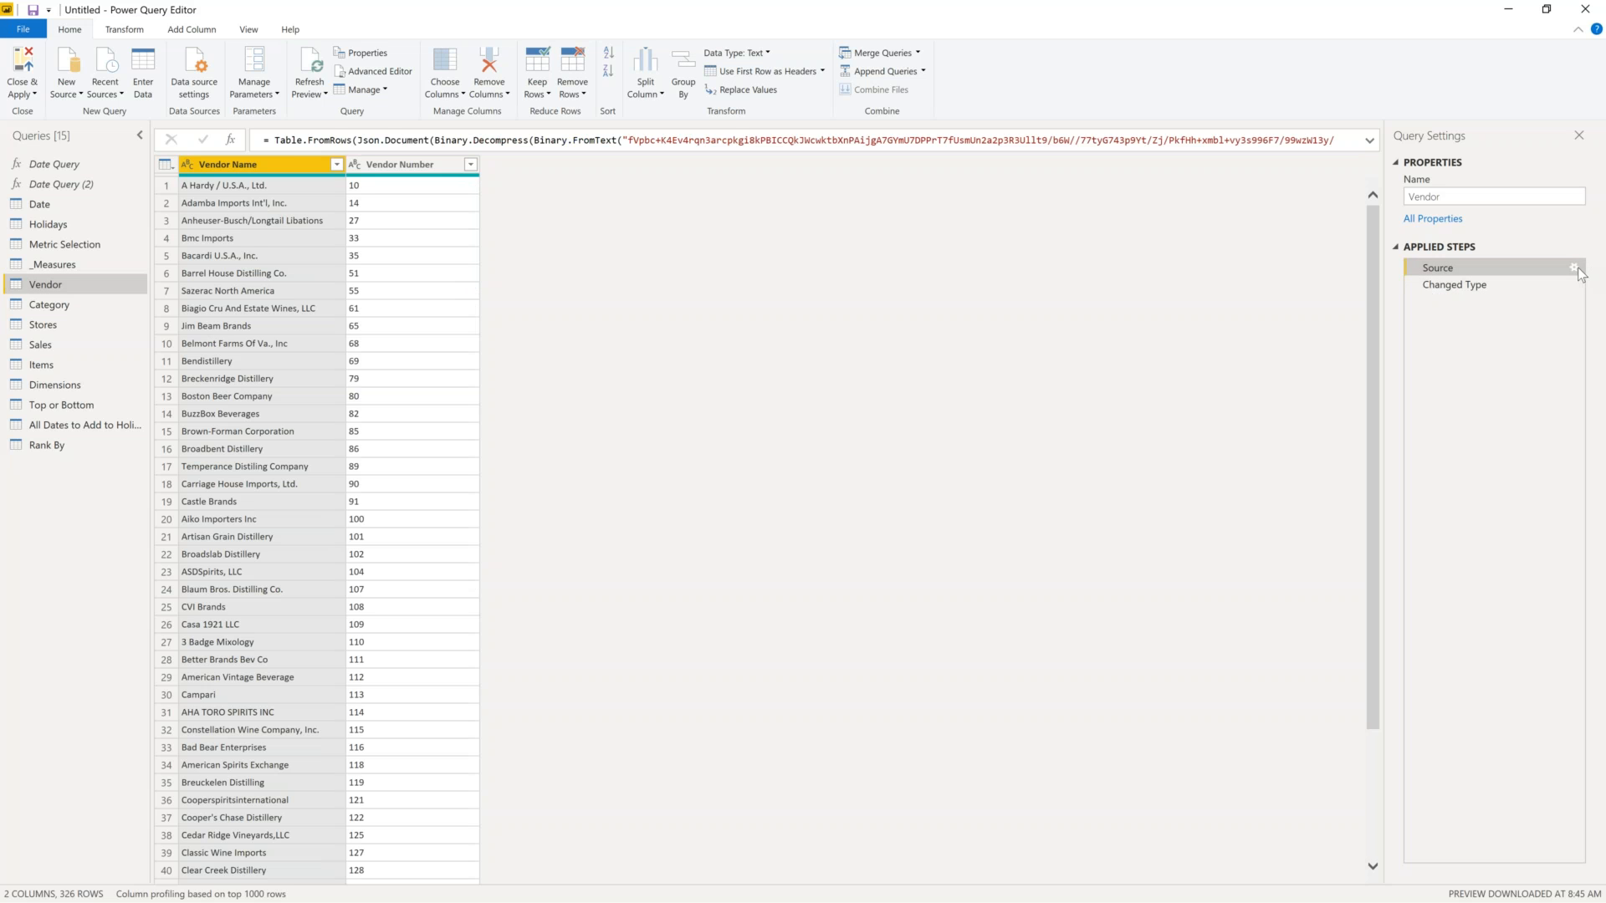
click(1574, 270)
click(1121, 711)
- Show the Category query, then the Stores query's CSV source step
click(55, 306)
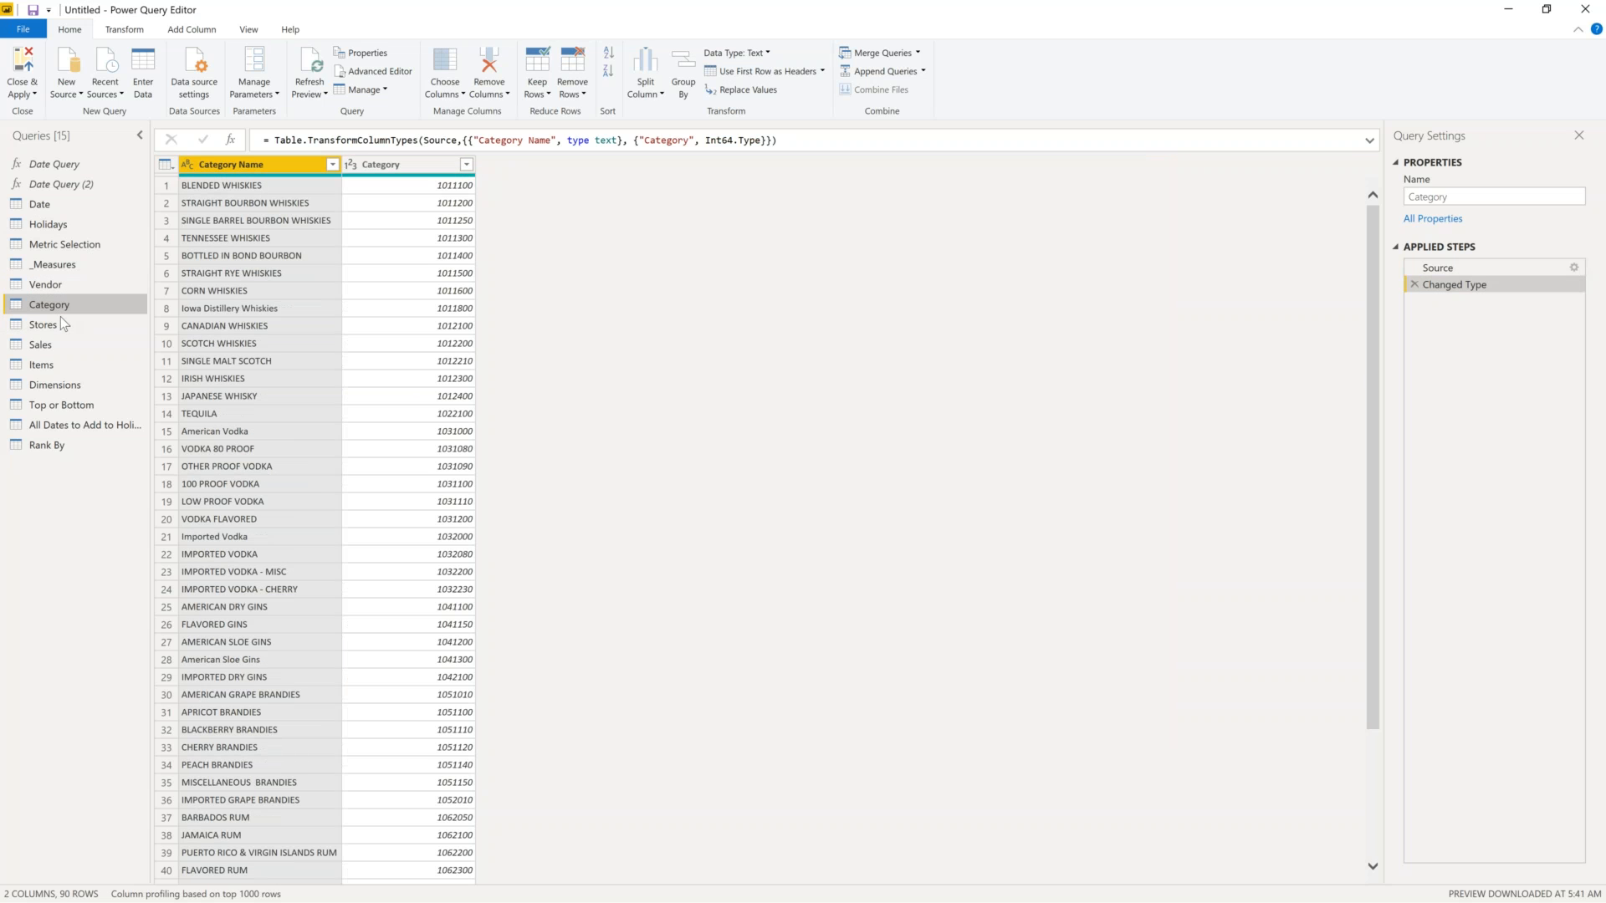
click(60, 324)
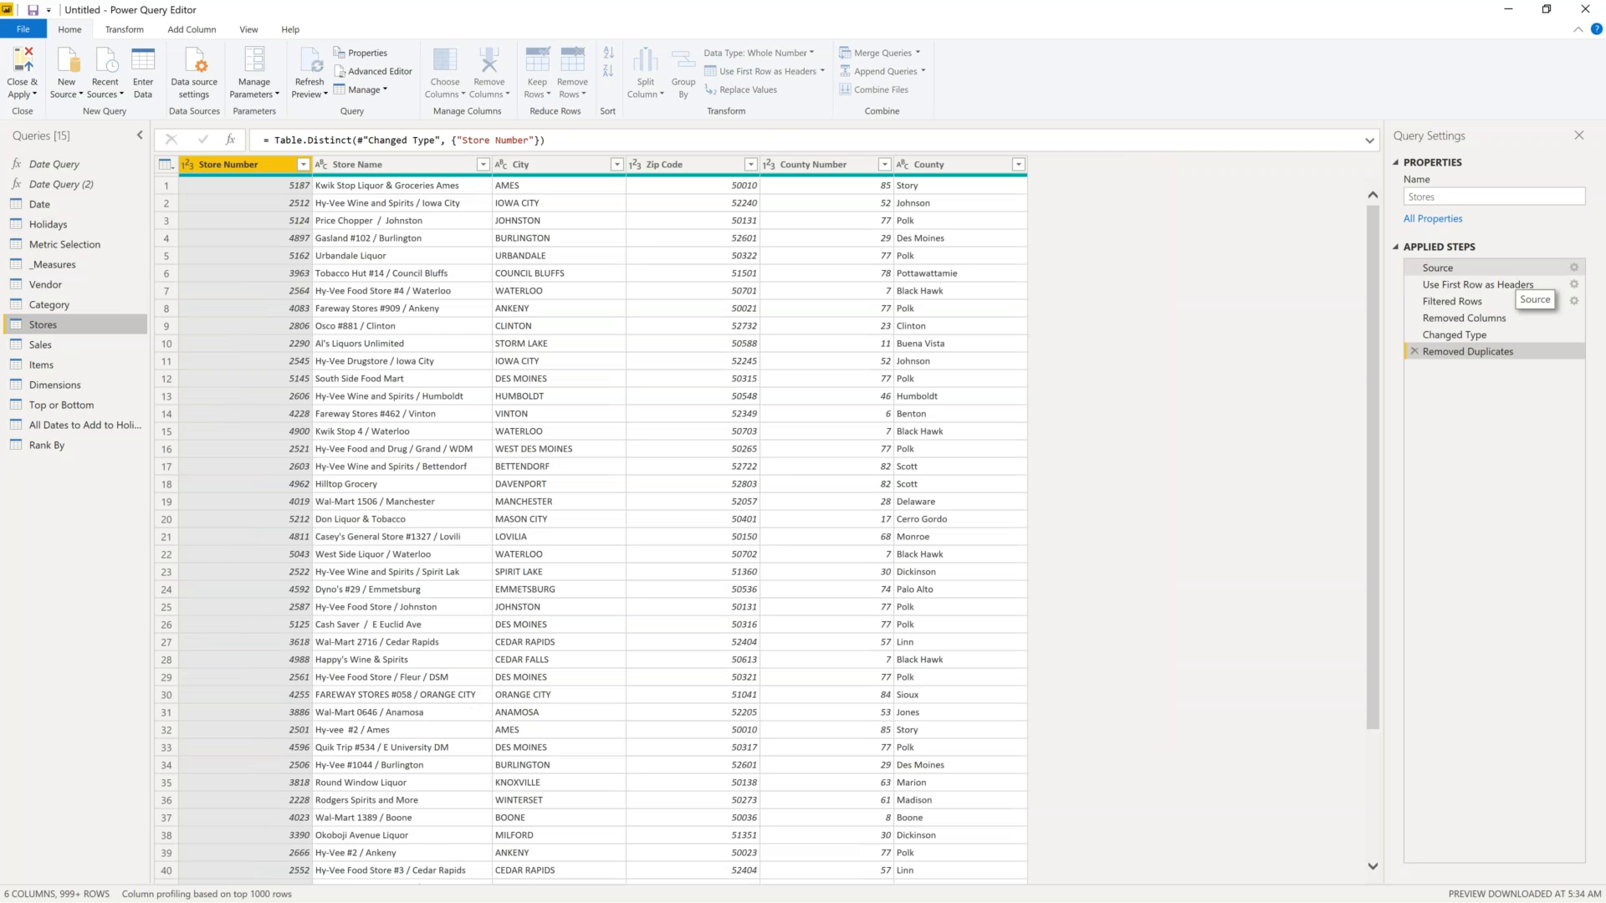
click(1514, 269)
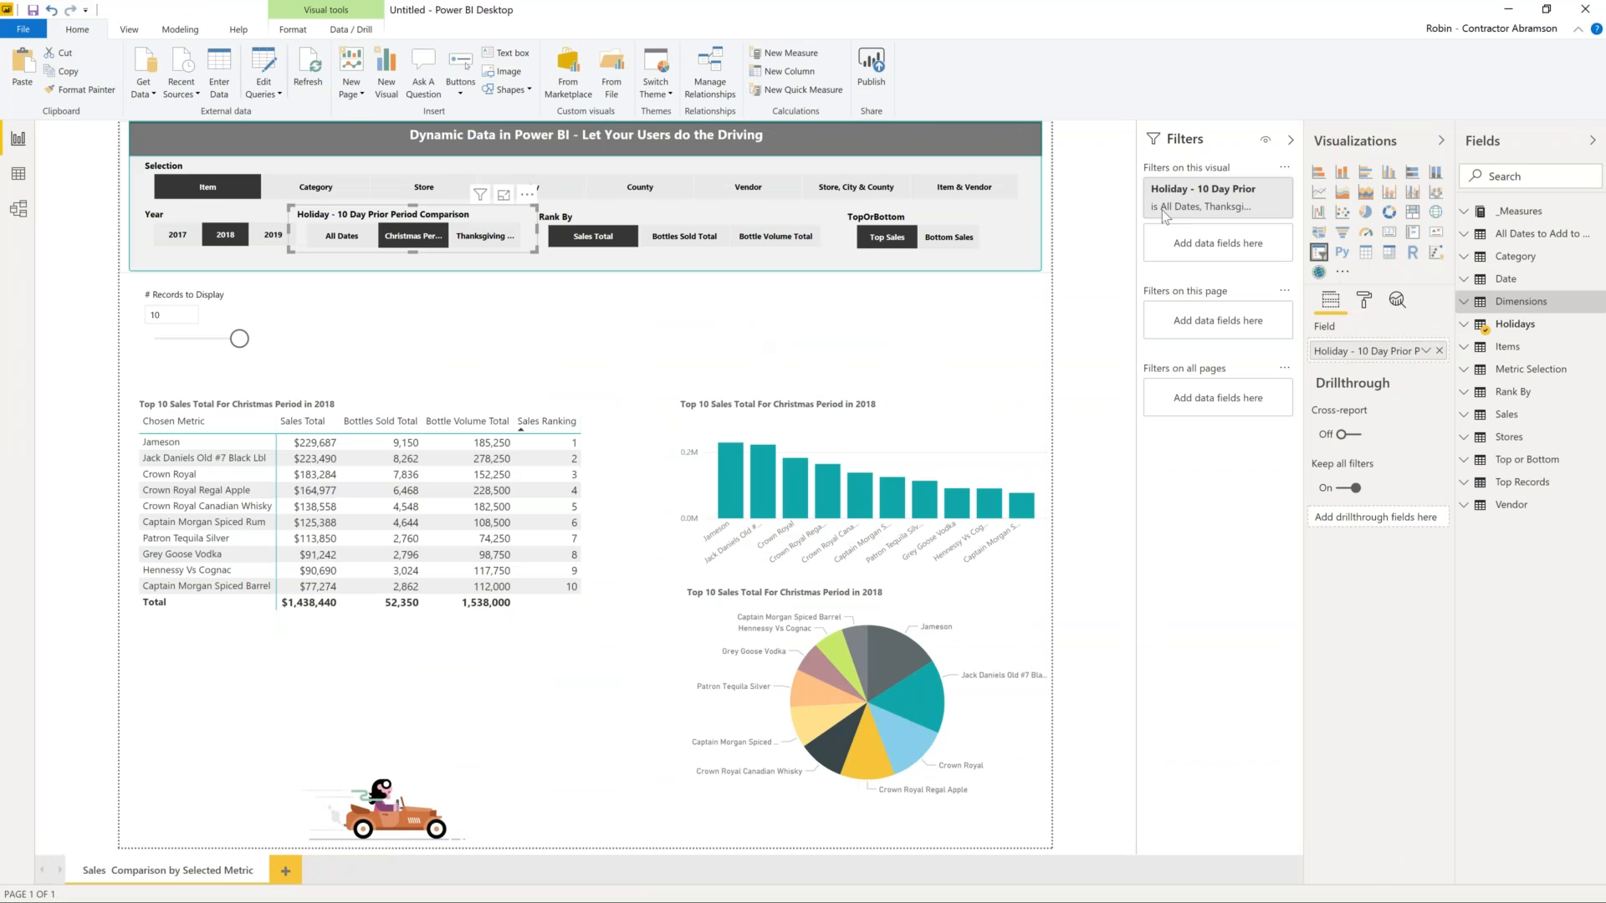
- Open the Sales Ranking By Chosen Metrics formula, picking out its ISBLANK check and default record count 5
click(1462, 214)
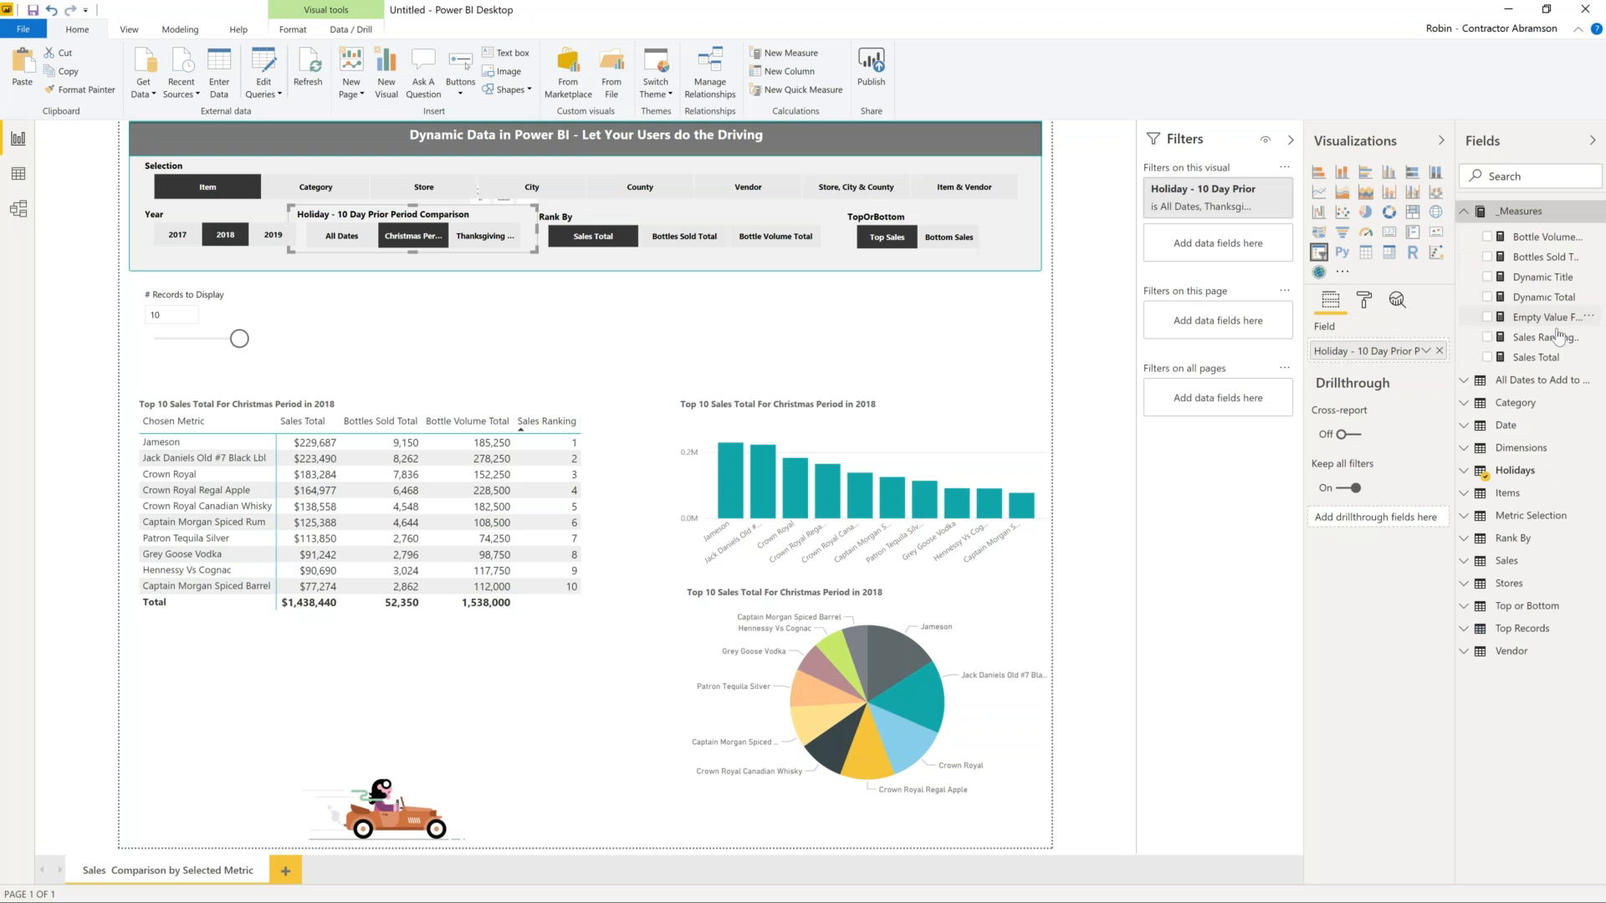
click(1547, 338)
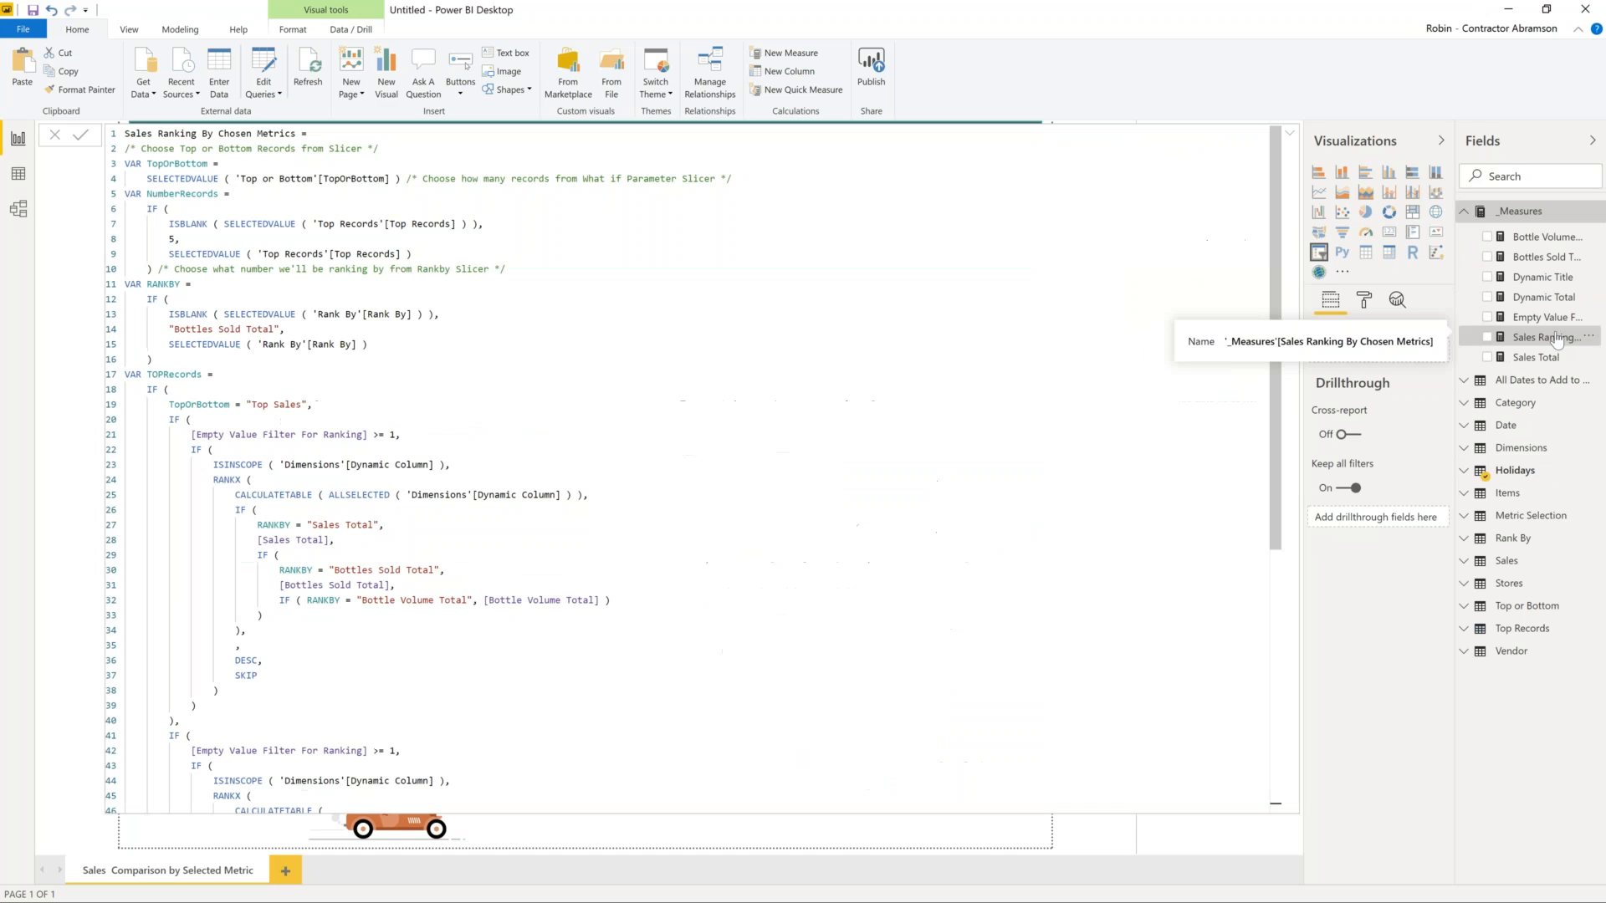
double_click(169, 223)
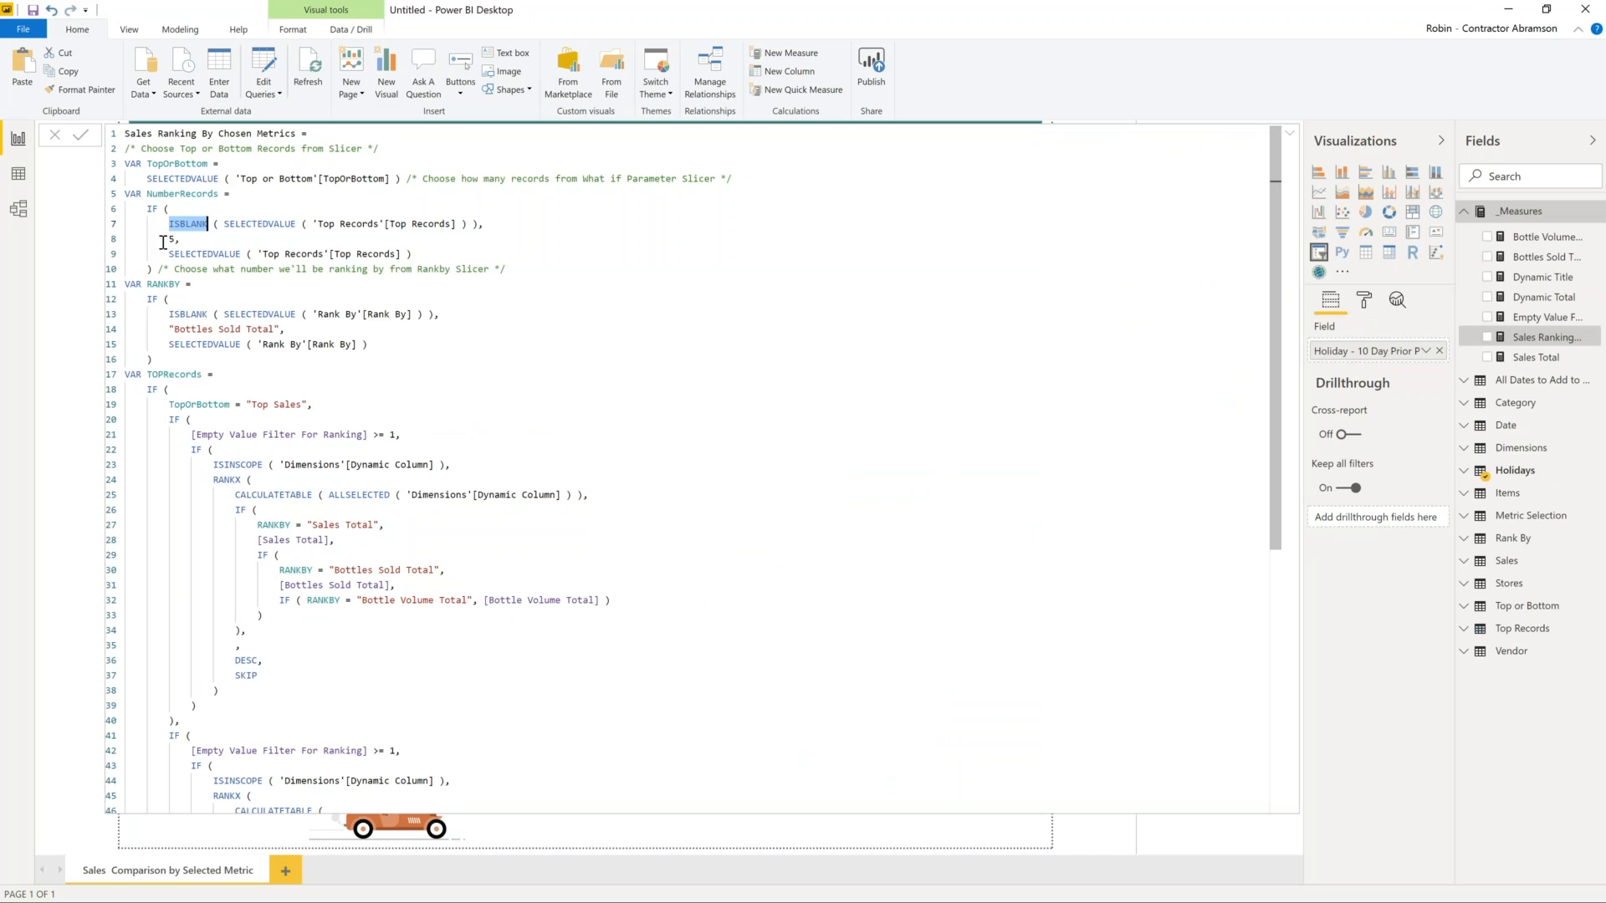
double_click(168, 240)
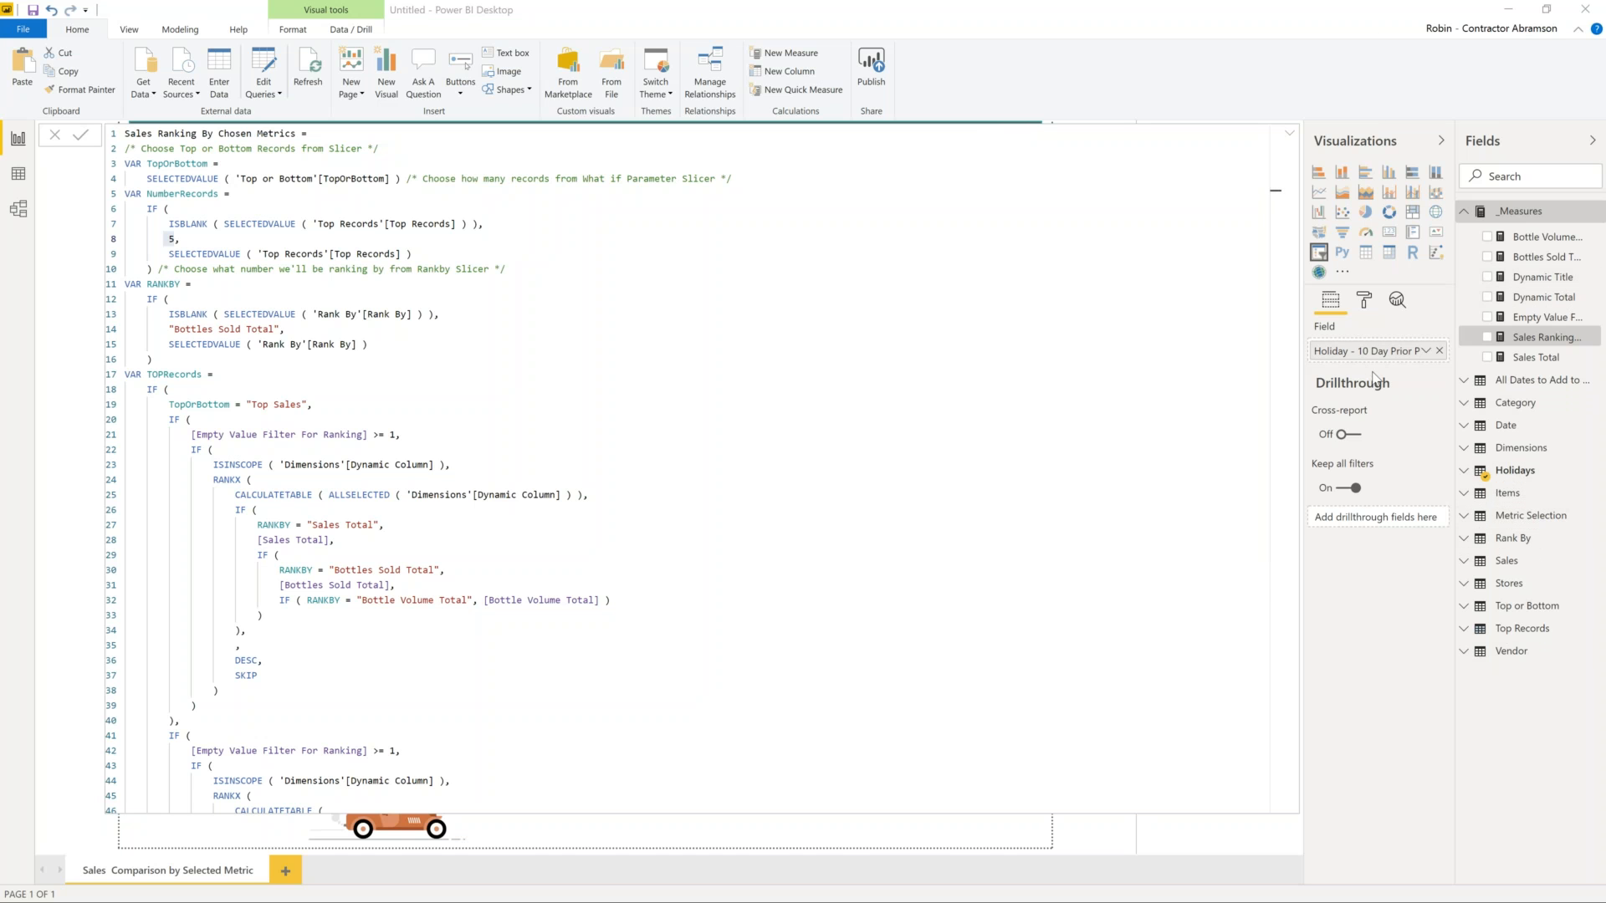
- Open the Sales query in Power Query and view the Dimensions query's Source step referencing Sales
right_click(1526, 568)
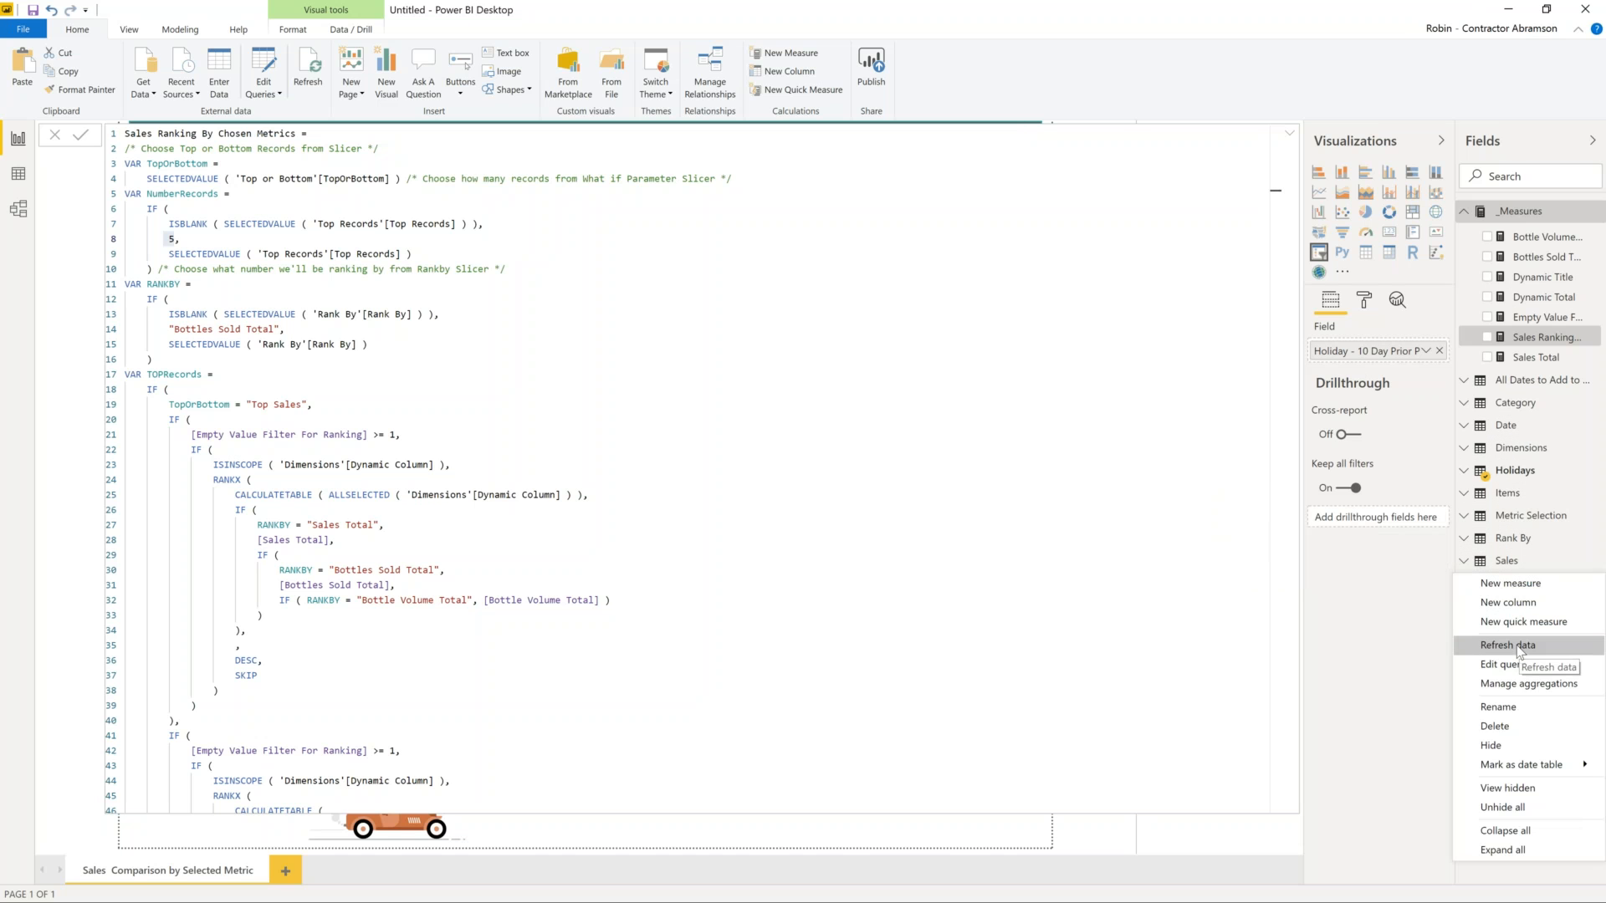
click(1499, 664)
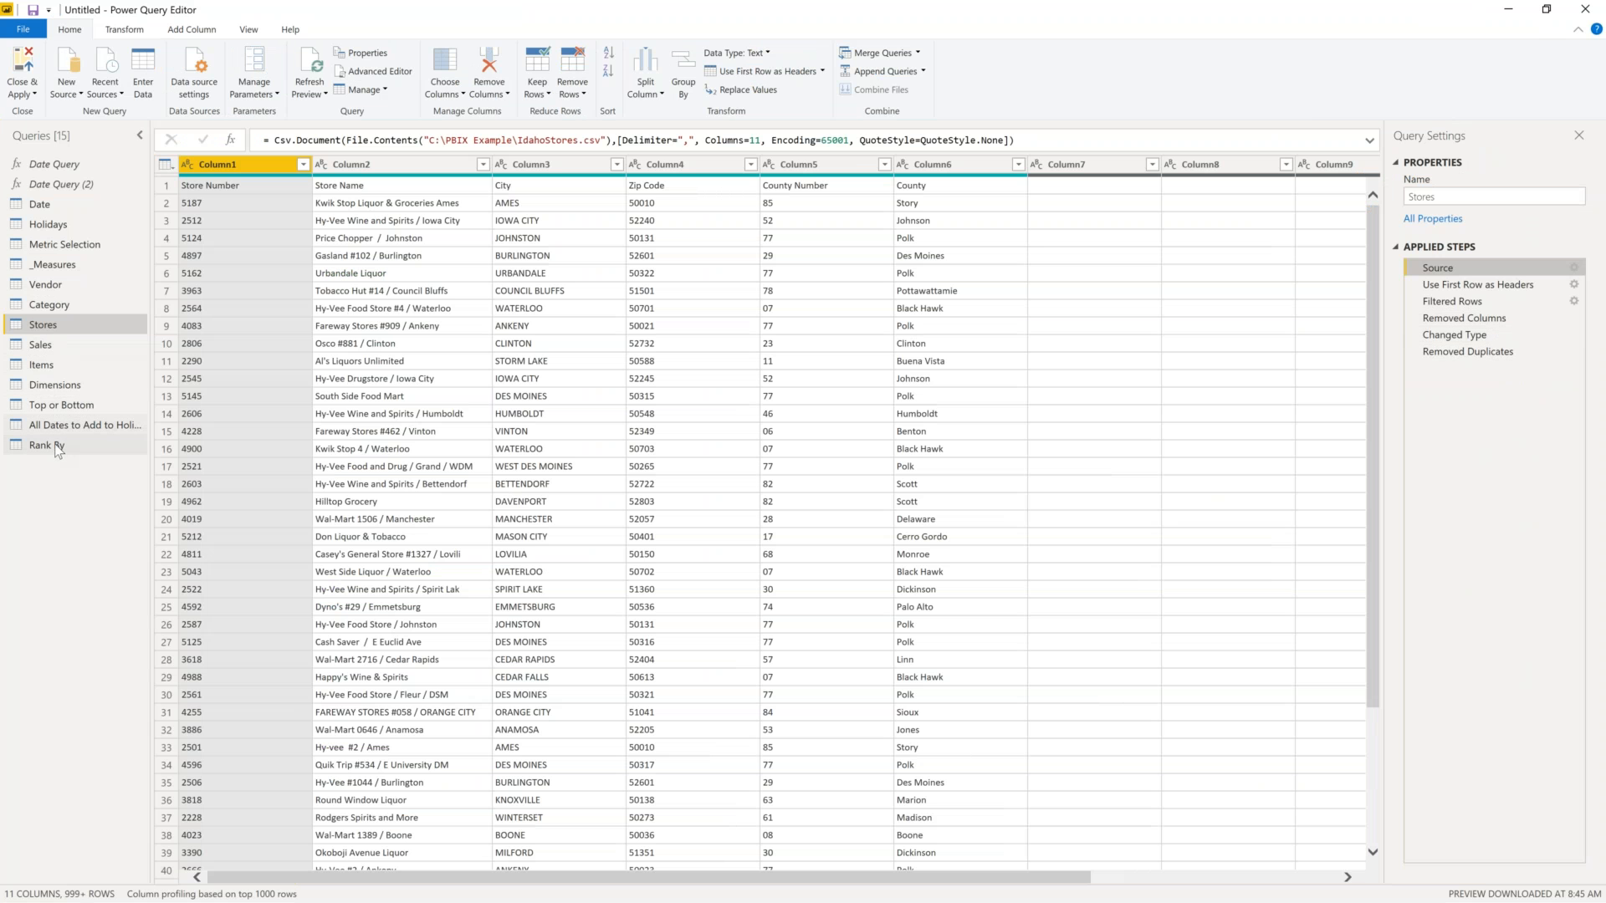
click(74, 386)
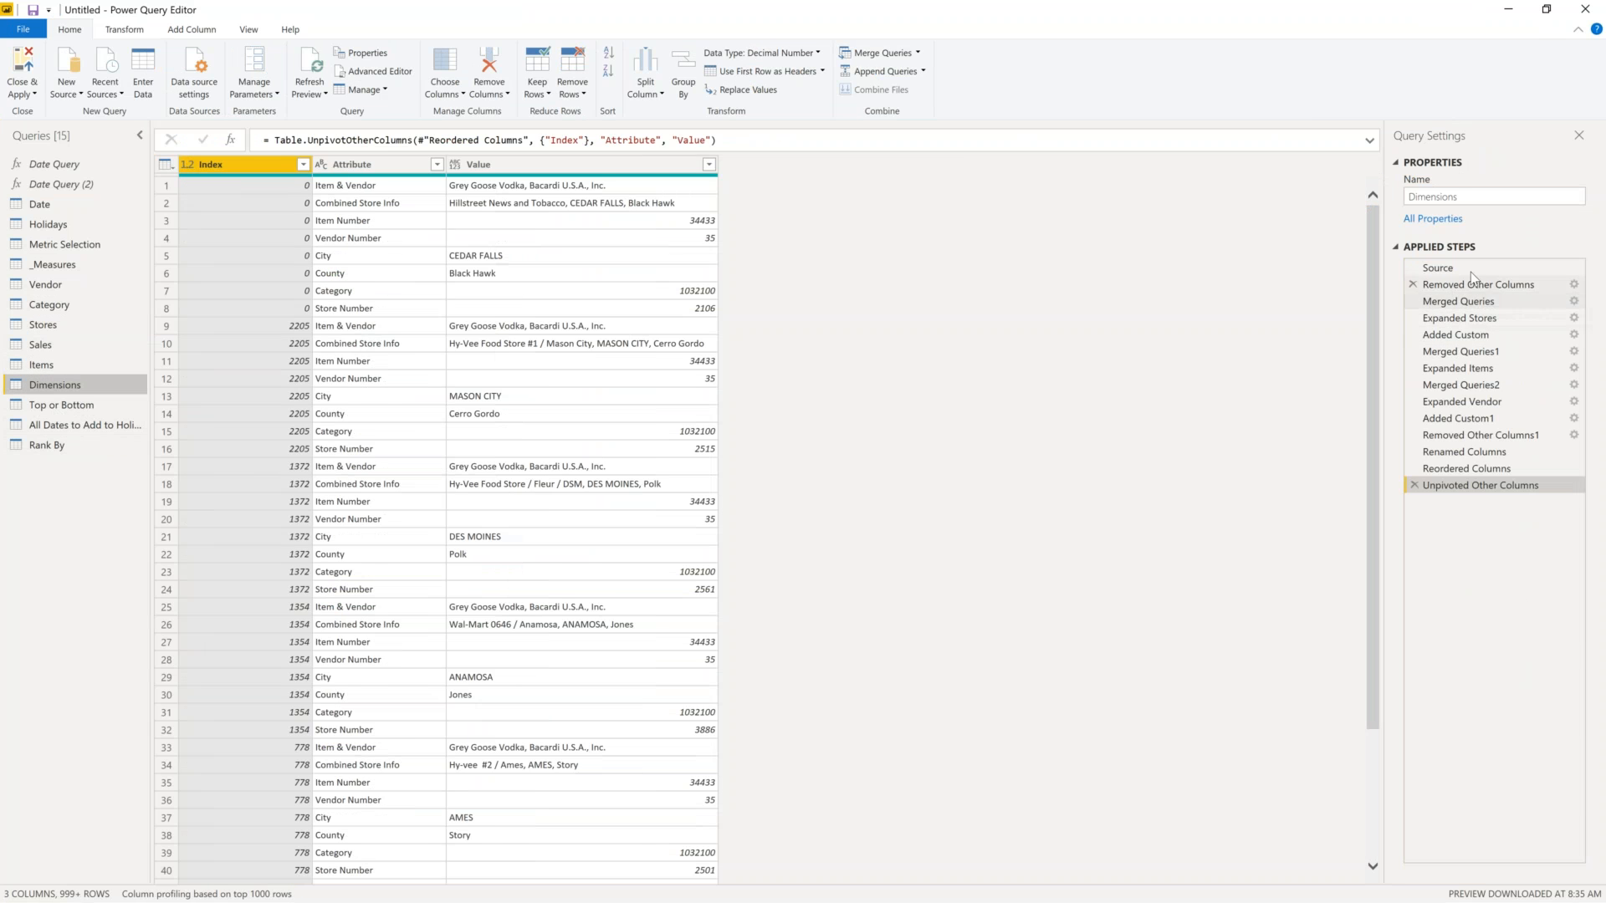
click(1456, 268)
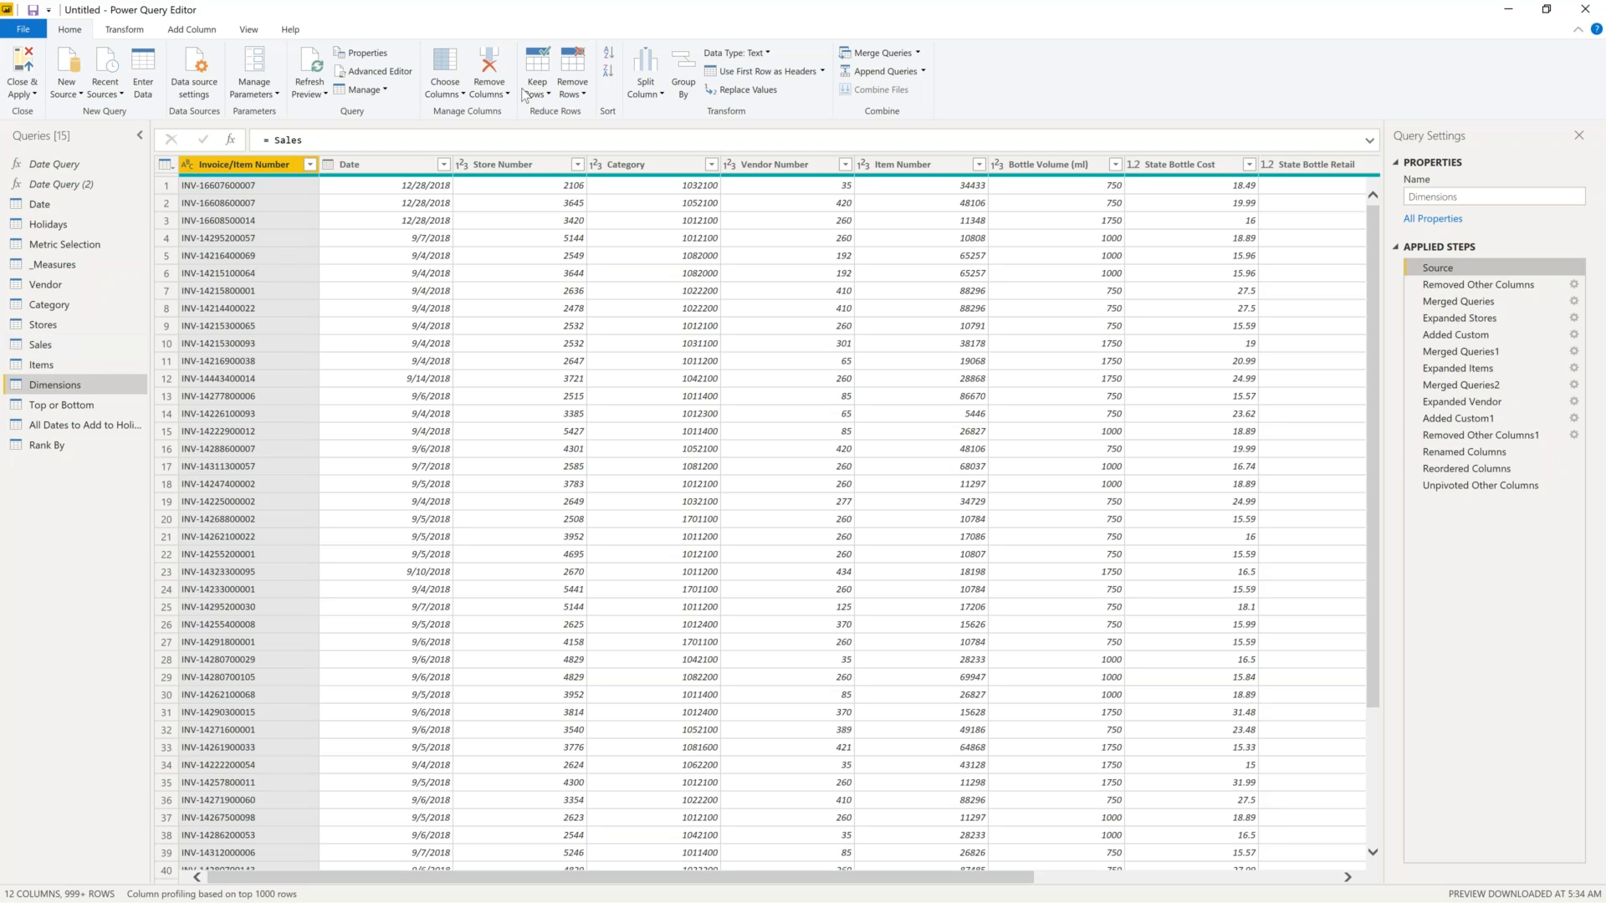
- Check the columns kept by Removed Other Columns, then view the Merged Queries step with Stores
click(1573, 285)
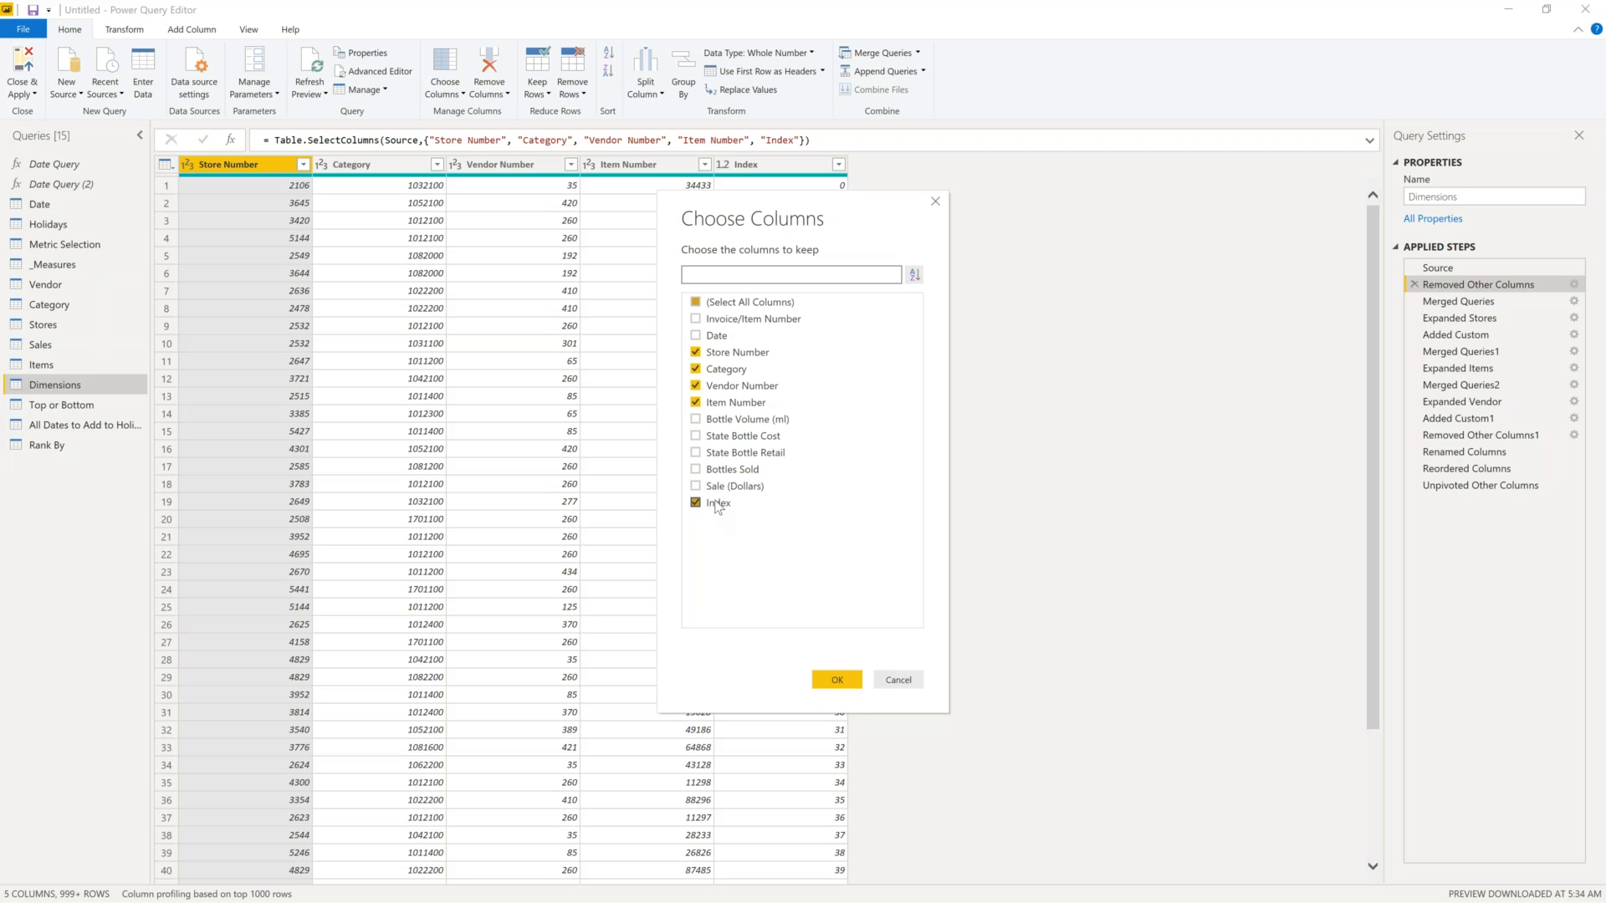
click(882, 680)
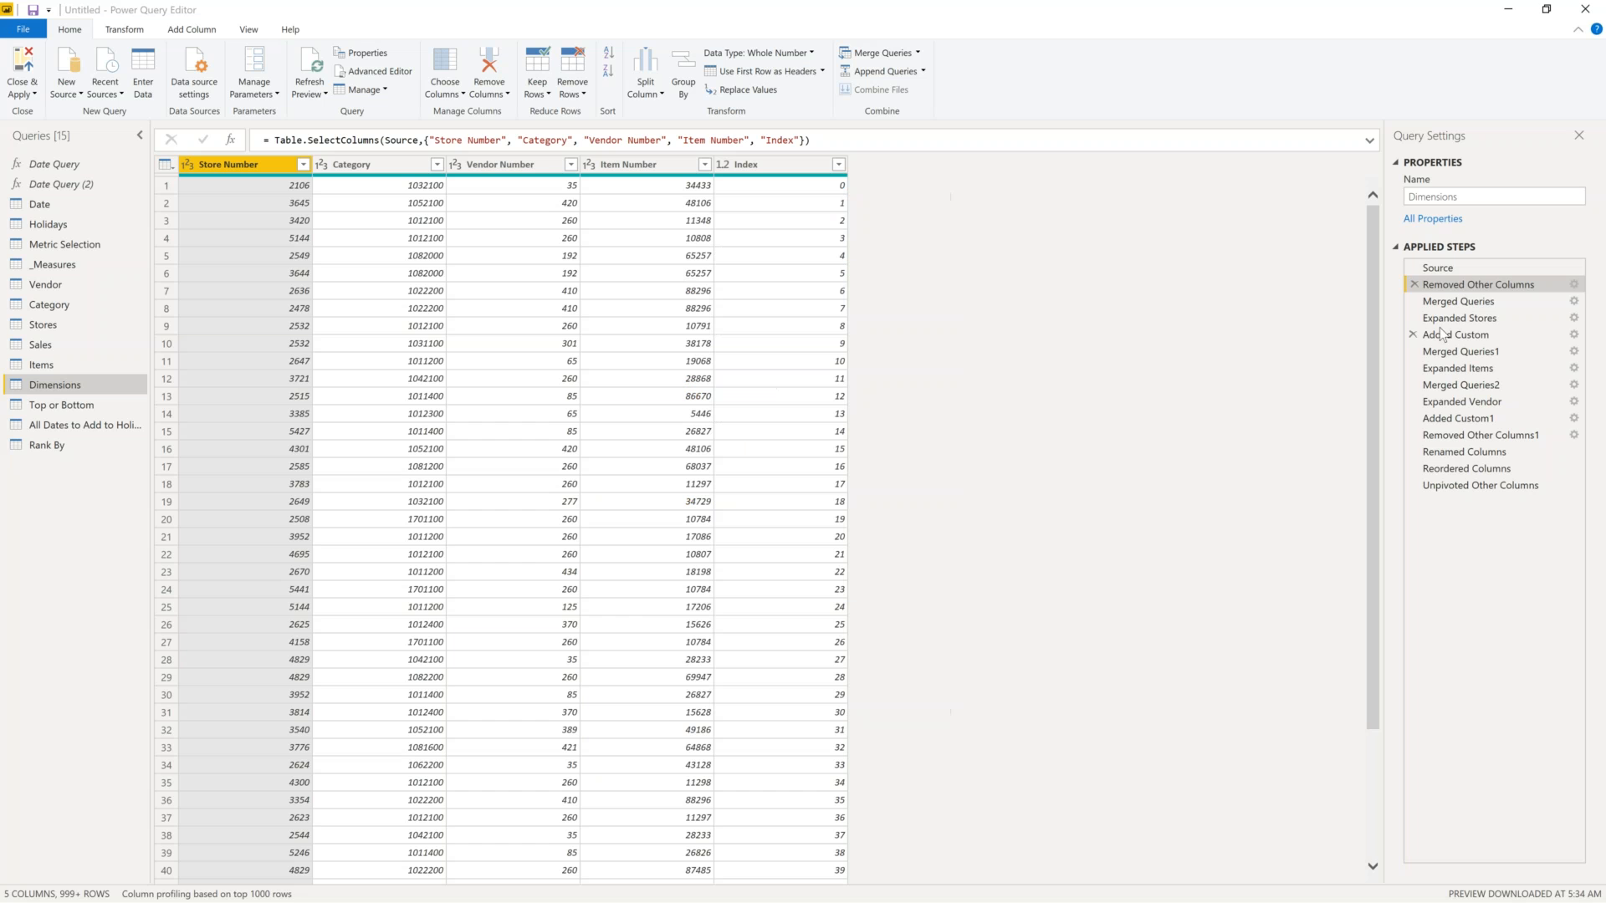
click(1498, 301)
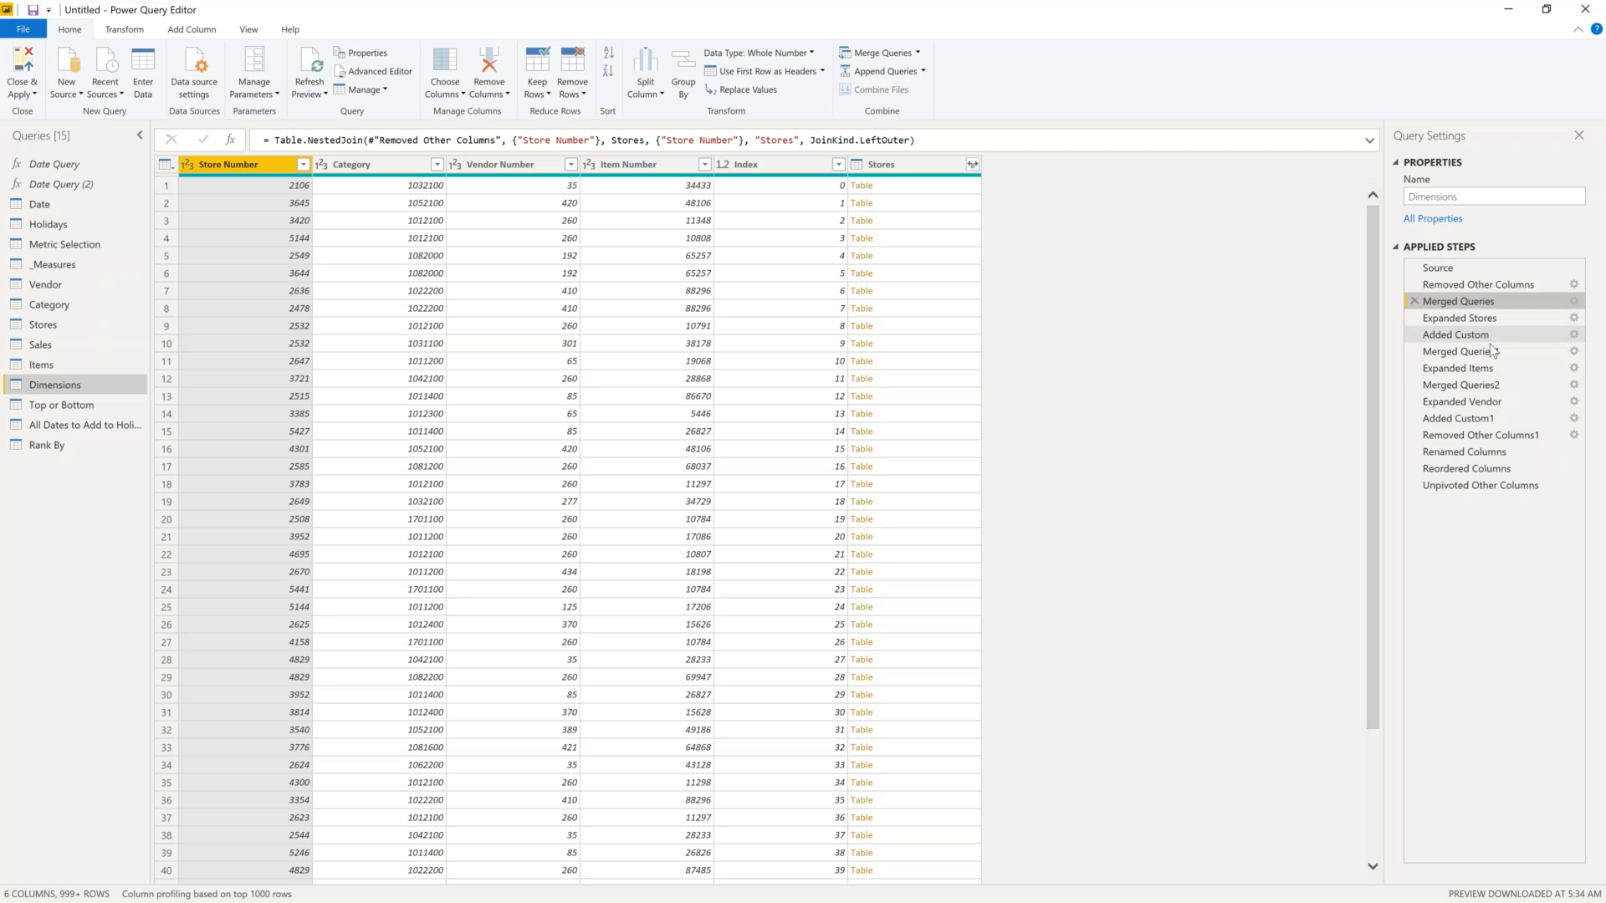
- Check the columns kept by Removed Other Columns1, then view the Renamed Columns step (City, County)
click(1512, 437)
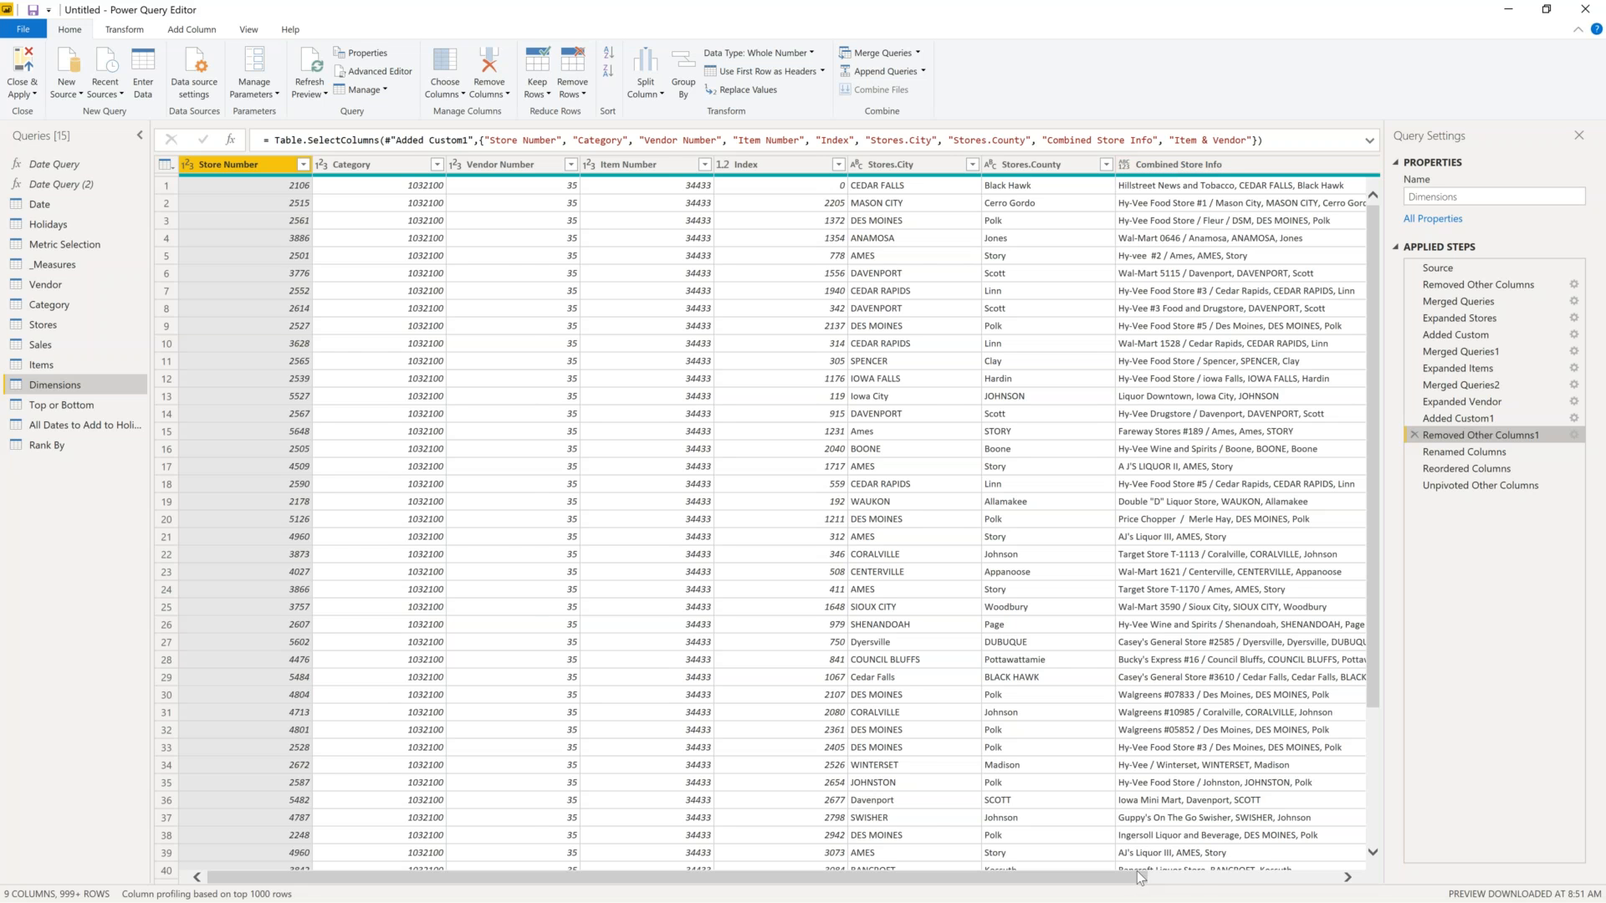
drag(1140, 877, 1300, 878)
click(1574, 435)
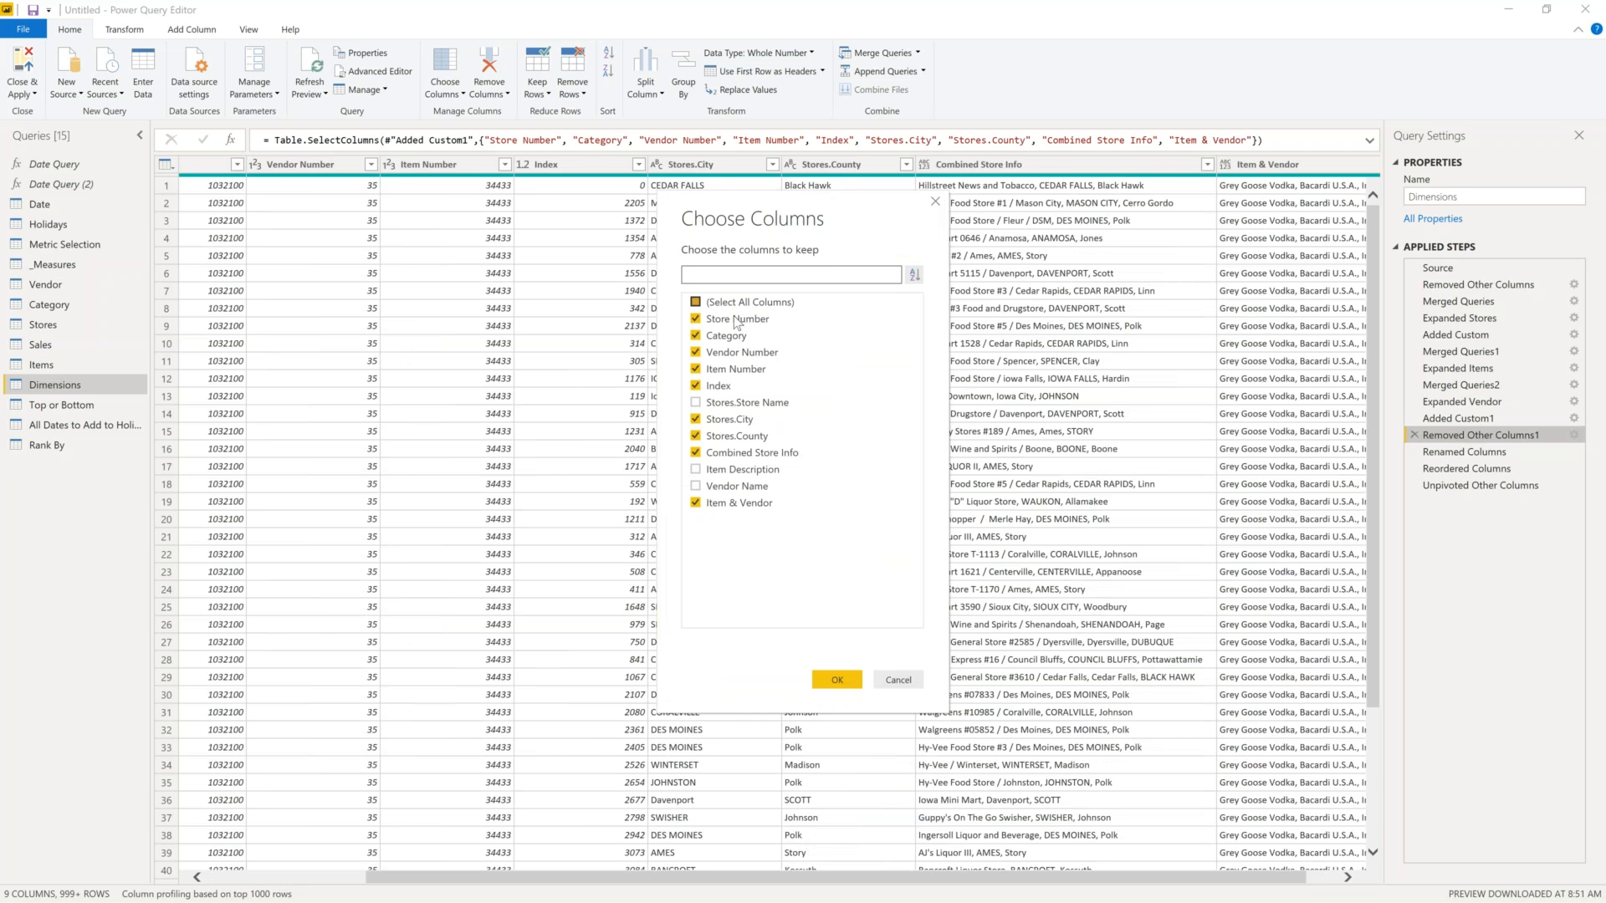
click(902, 680)
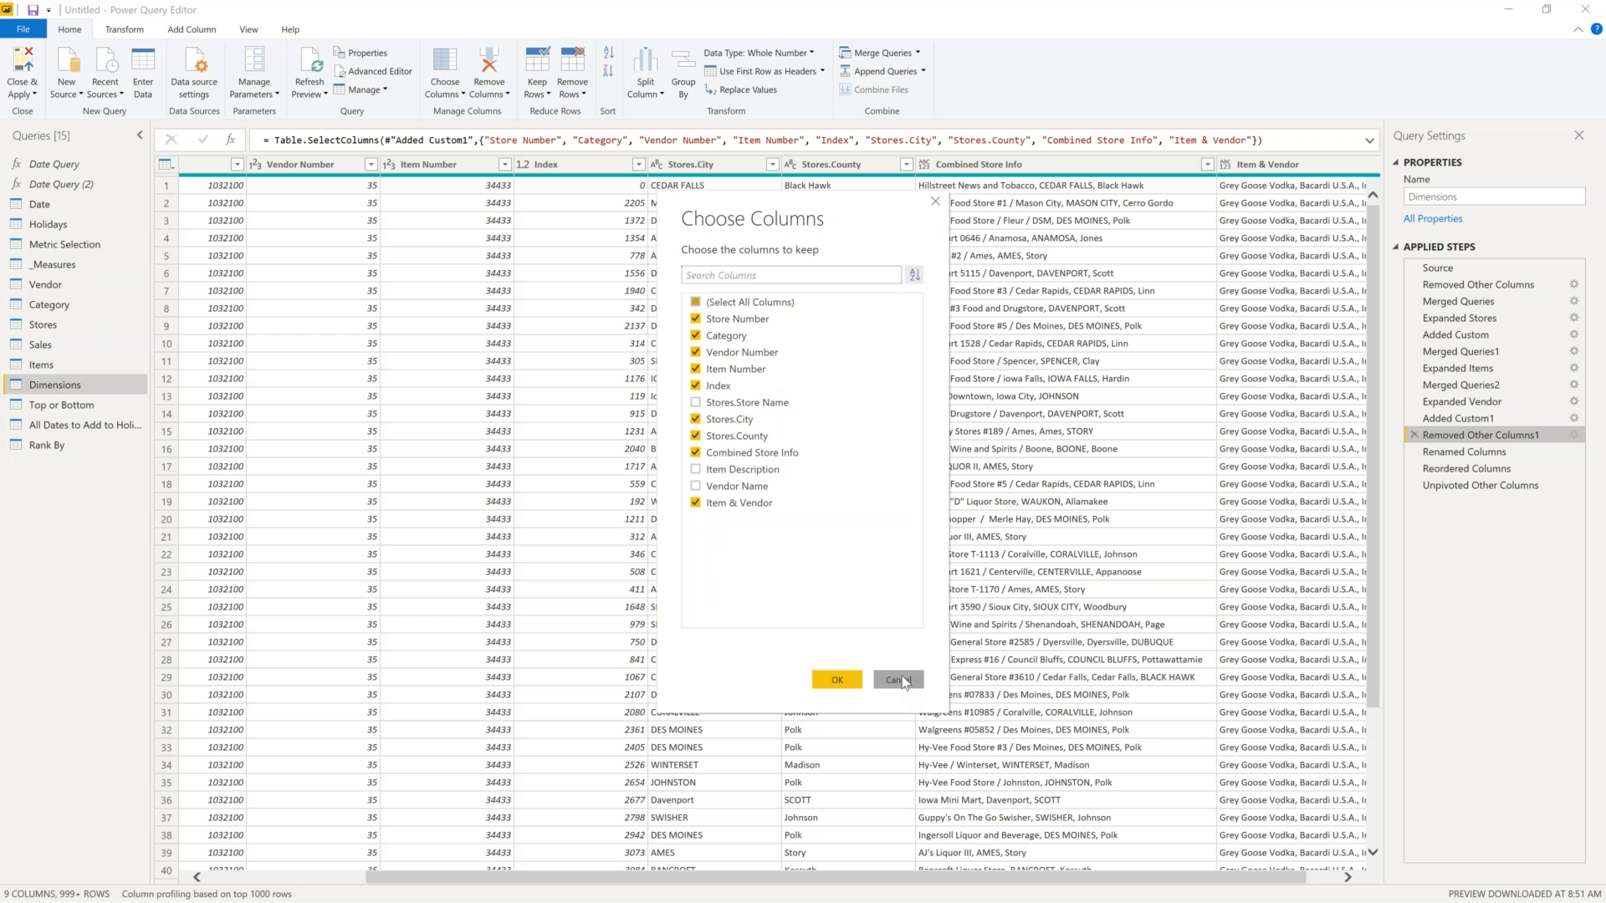
click(1484, 454)
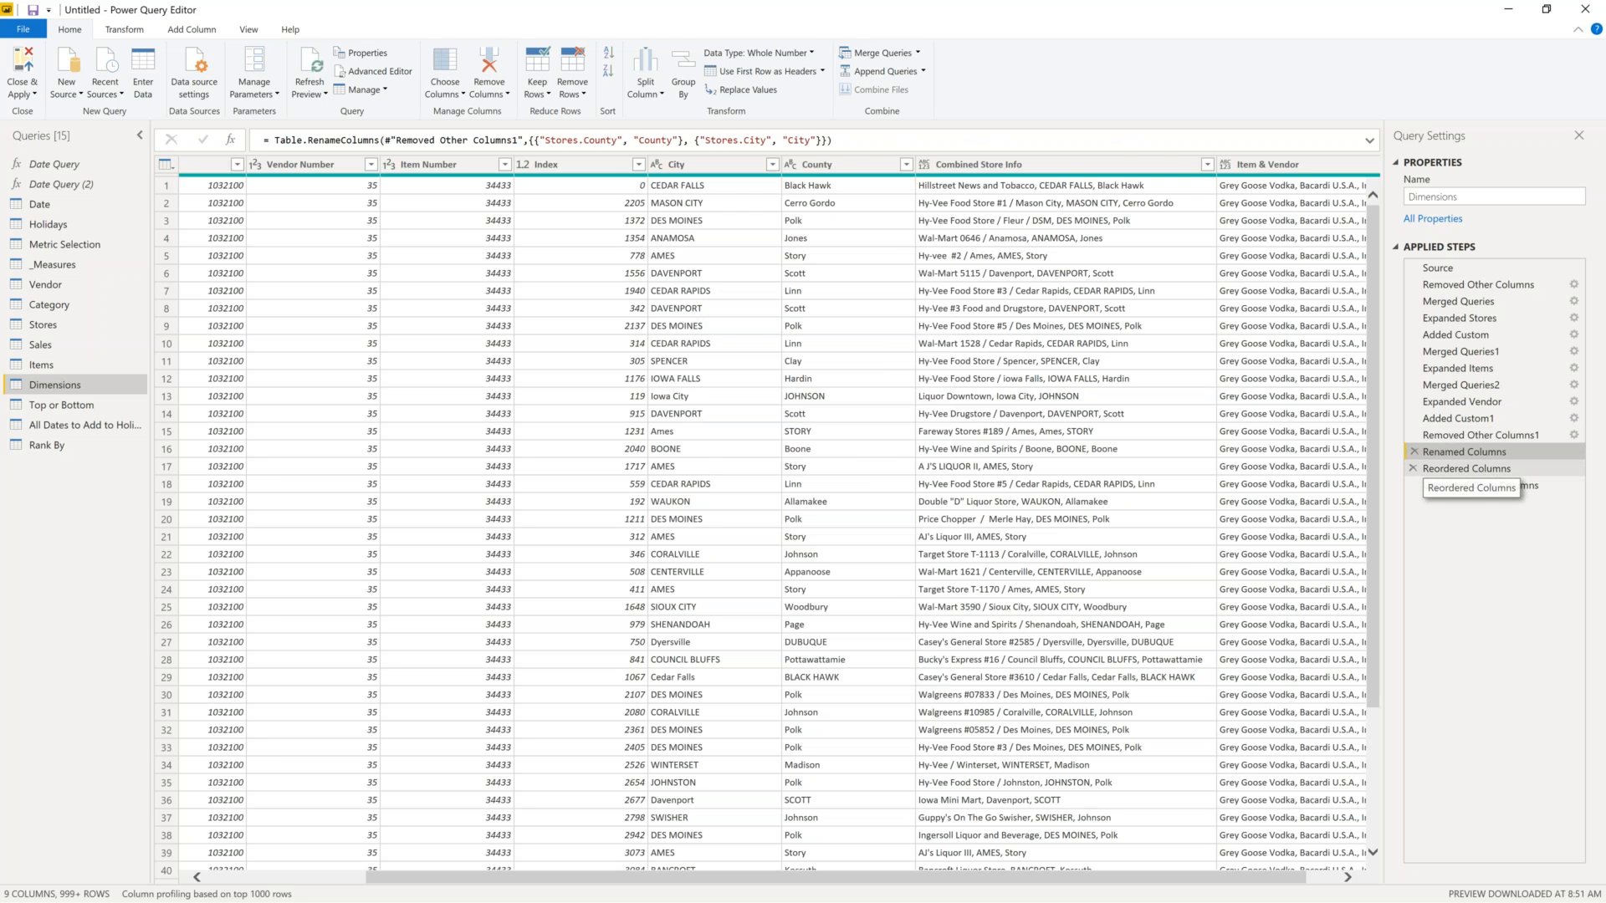
- View Reordered Columns, then the final Unpivoted Other Columns step with Index, Attribute and Value
click(1447, 470)
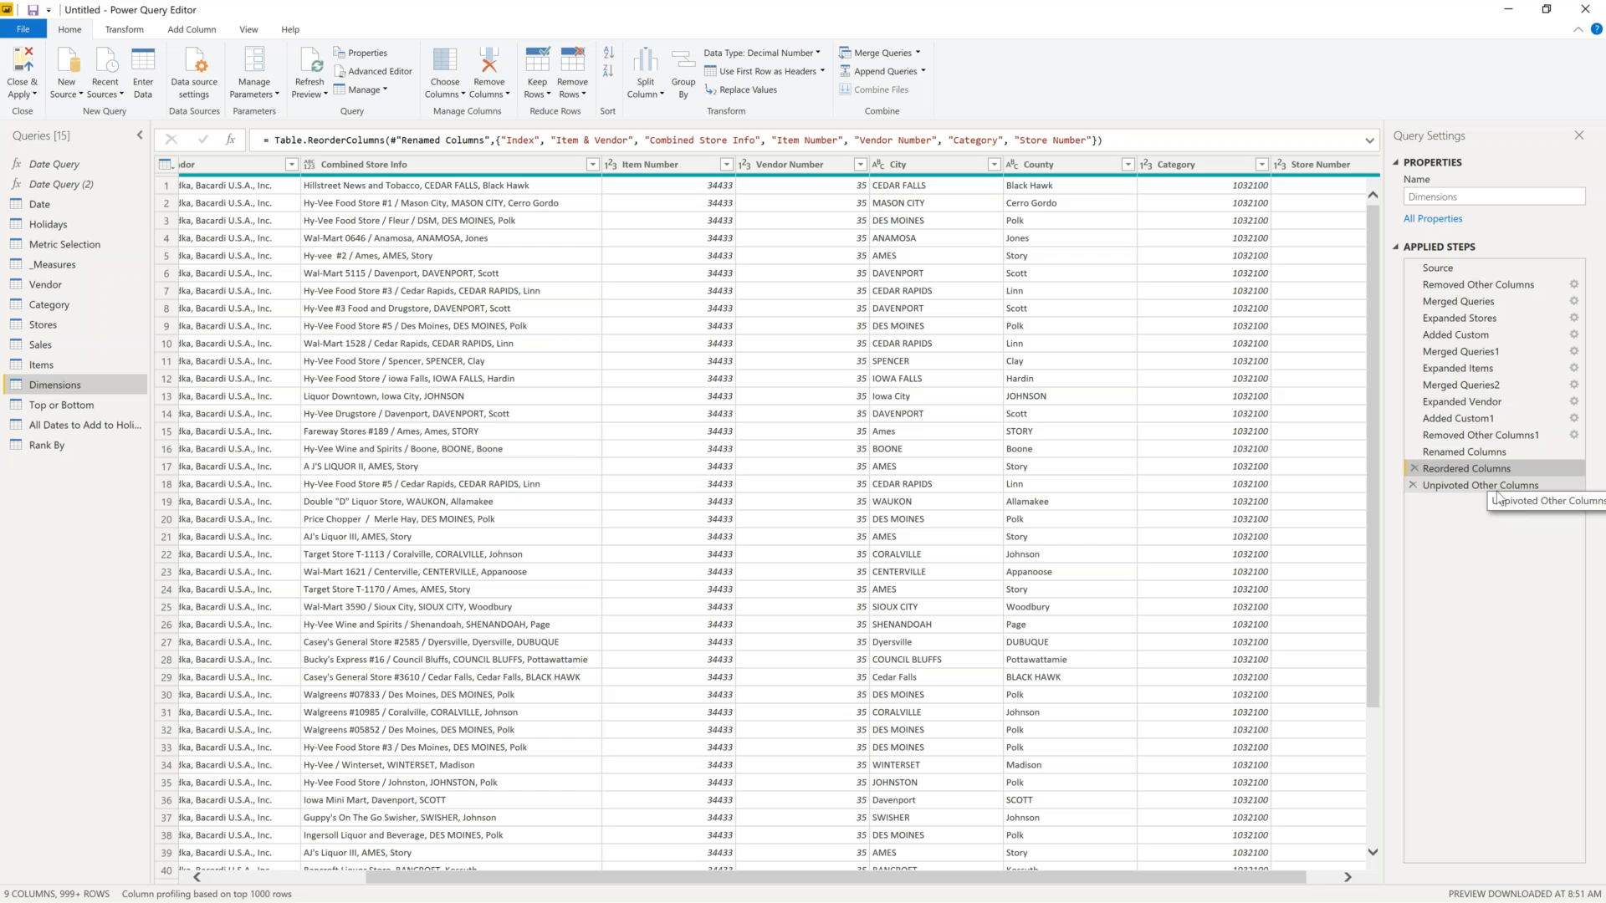
click(1497, 490)
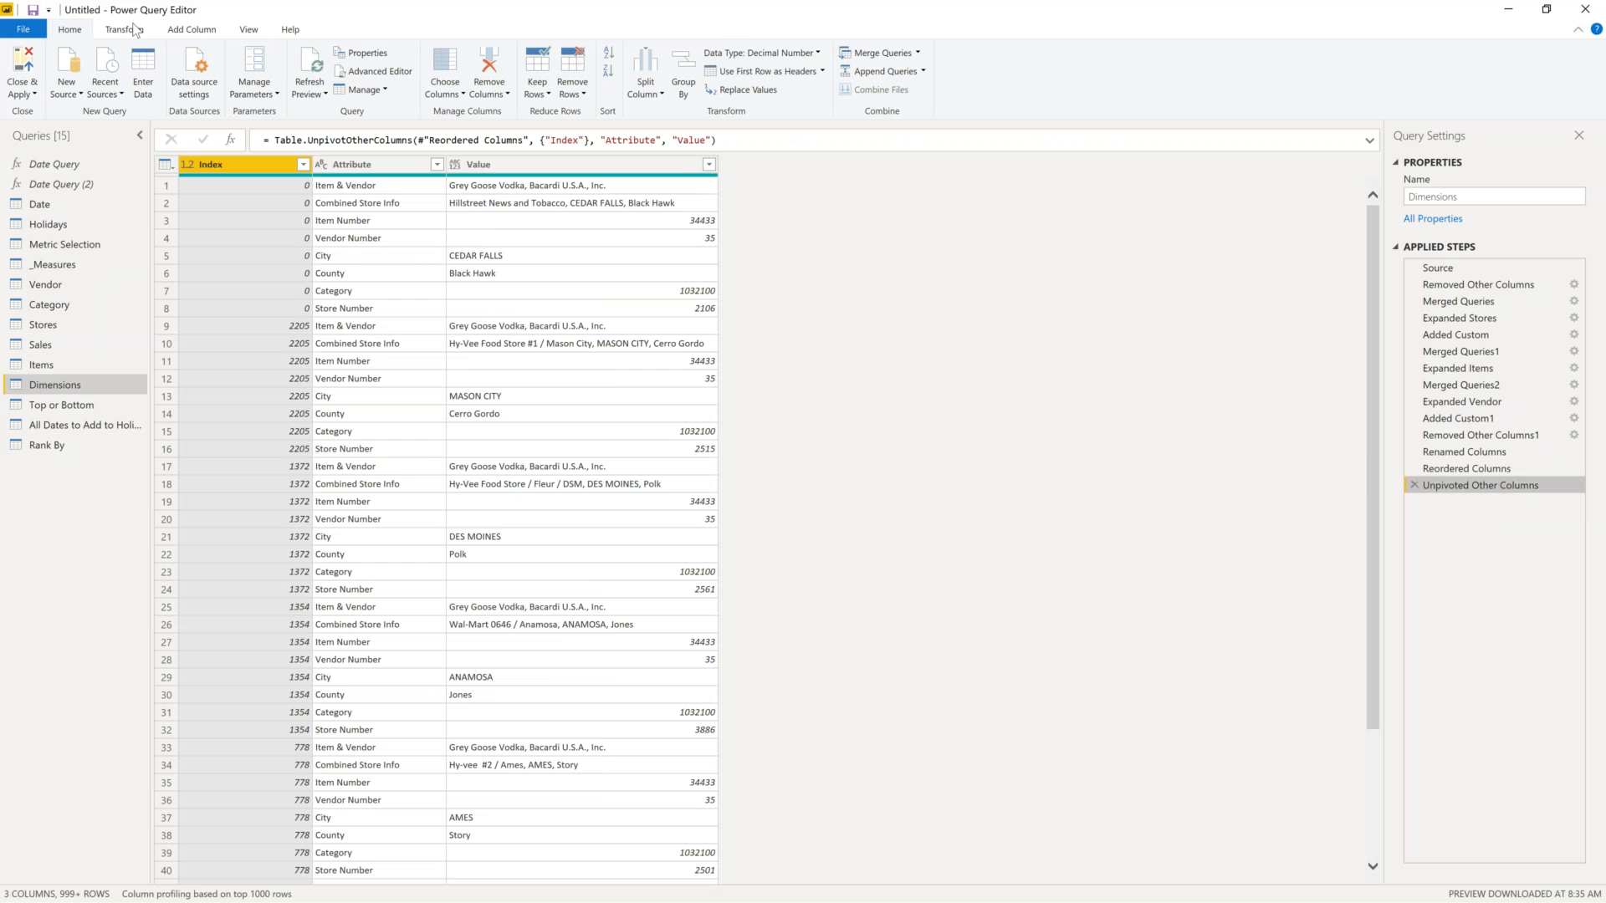
click(134, 30)
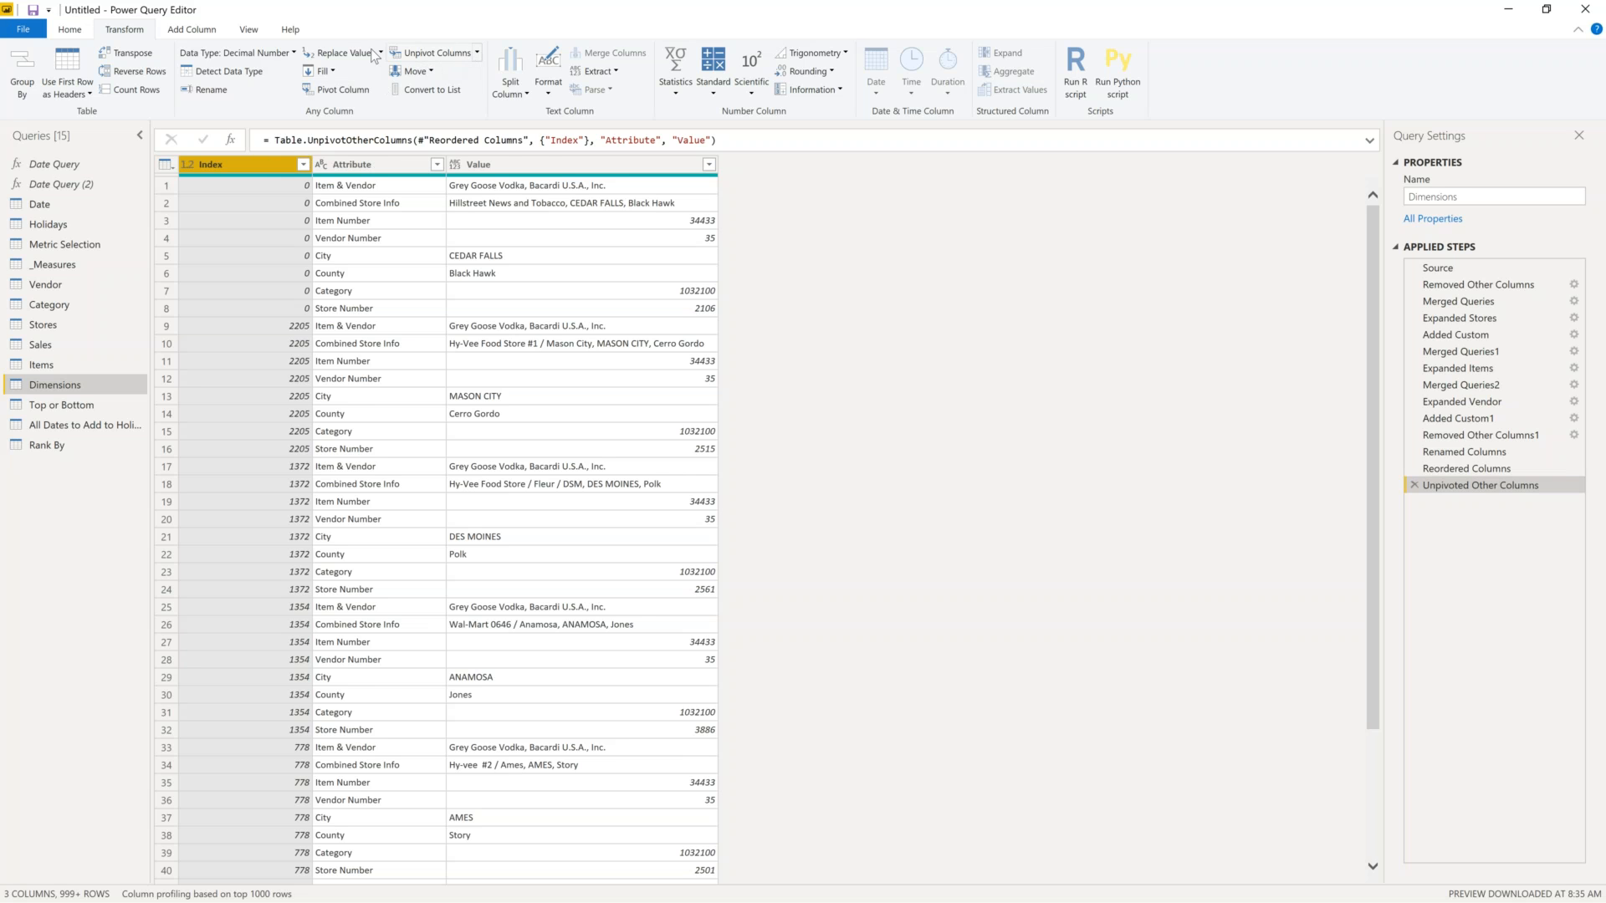
click(476, 53)
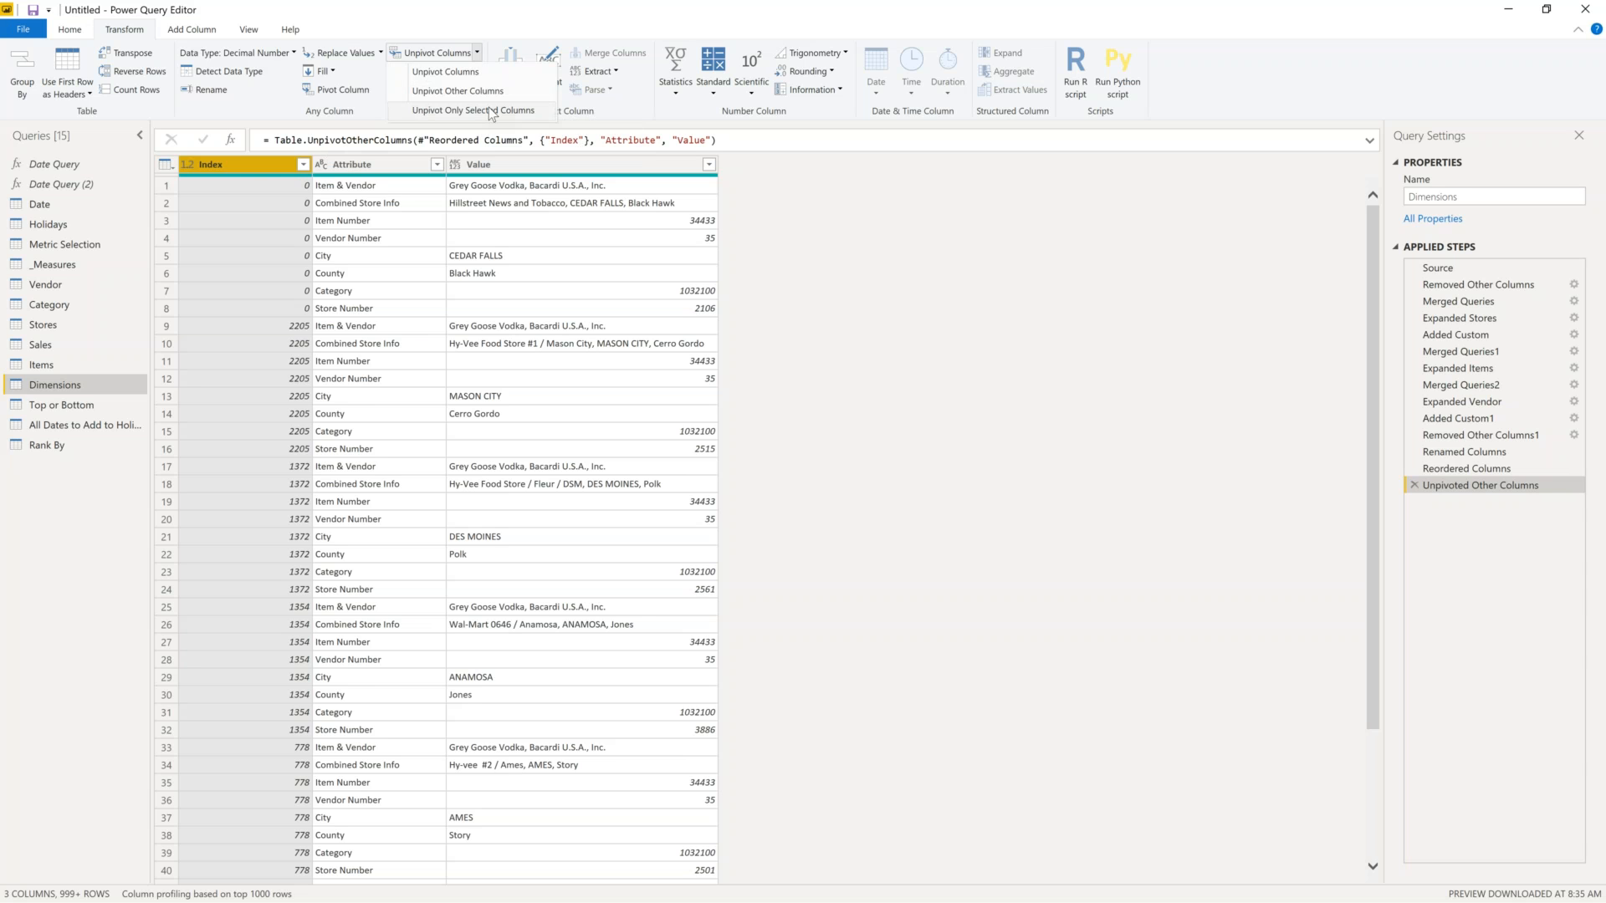
click(247, 167)
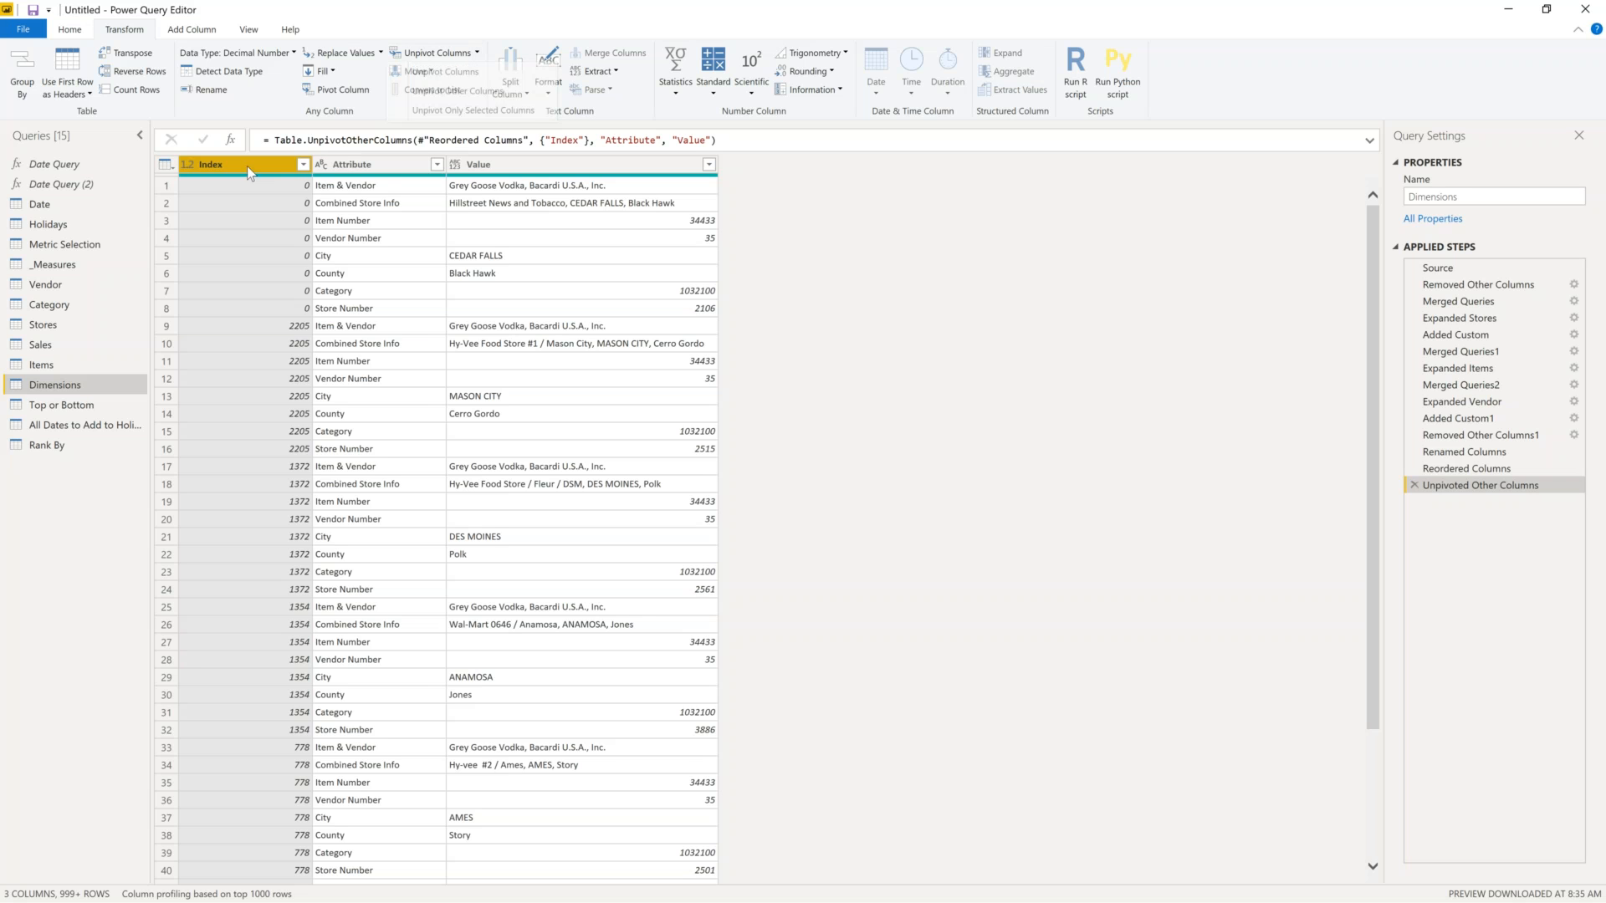
click(378, 189)
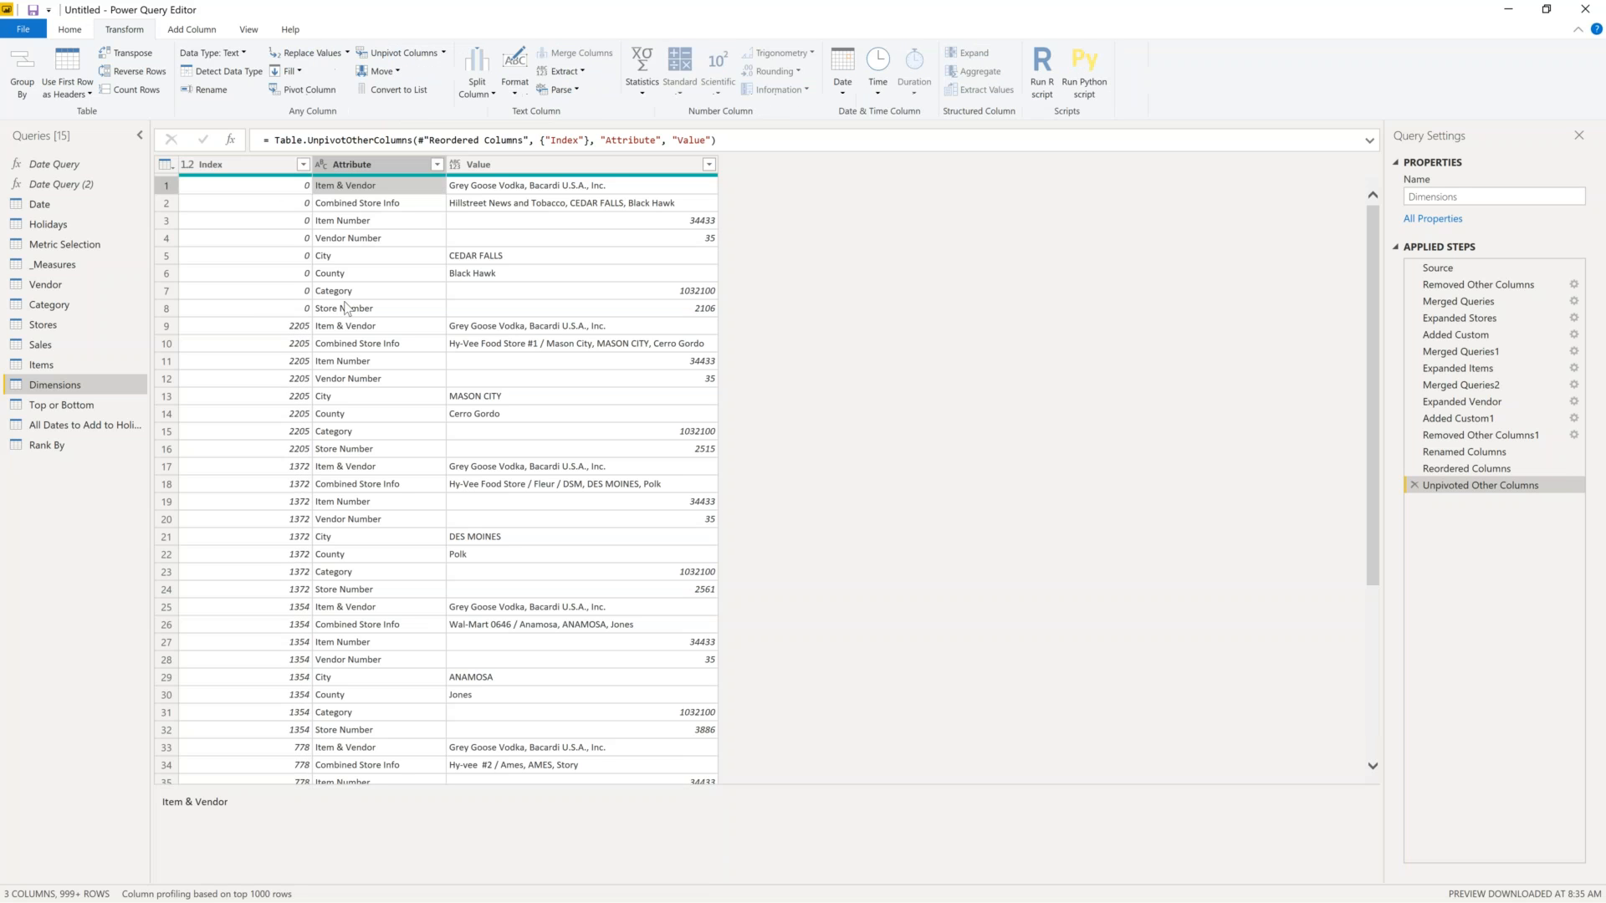
click(285, 311)
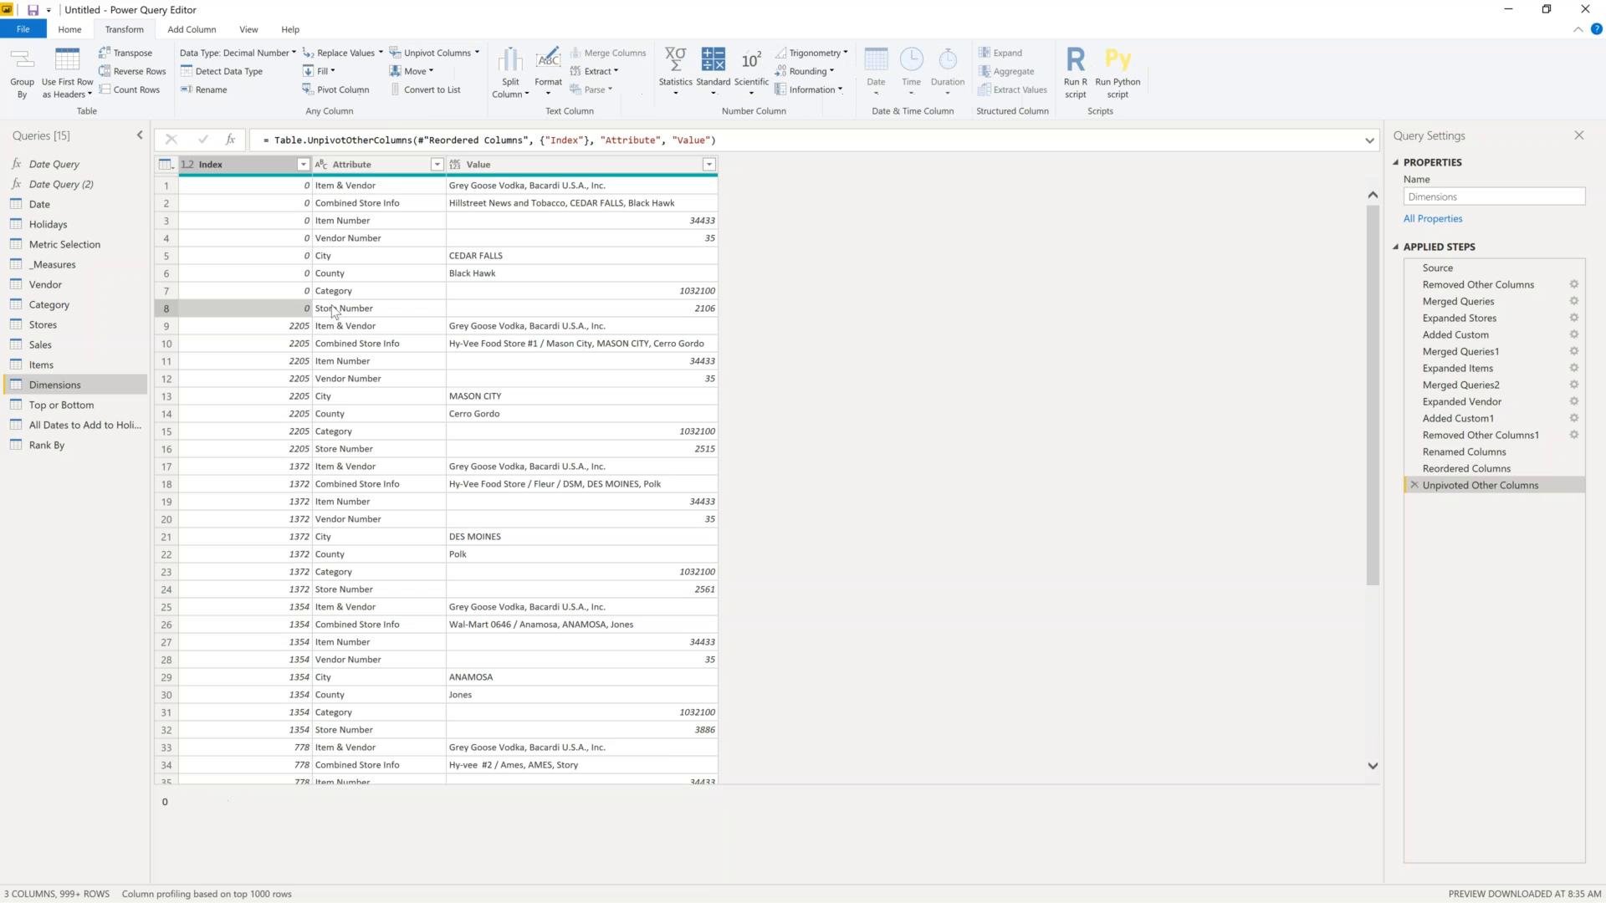
click(398, 189)
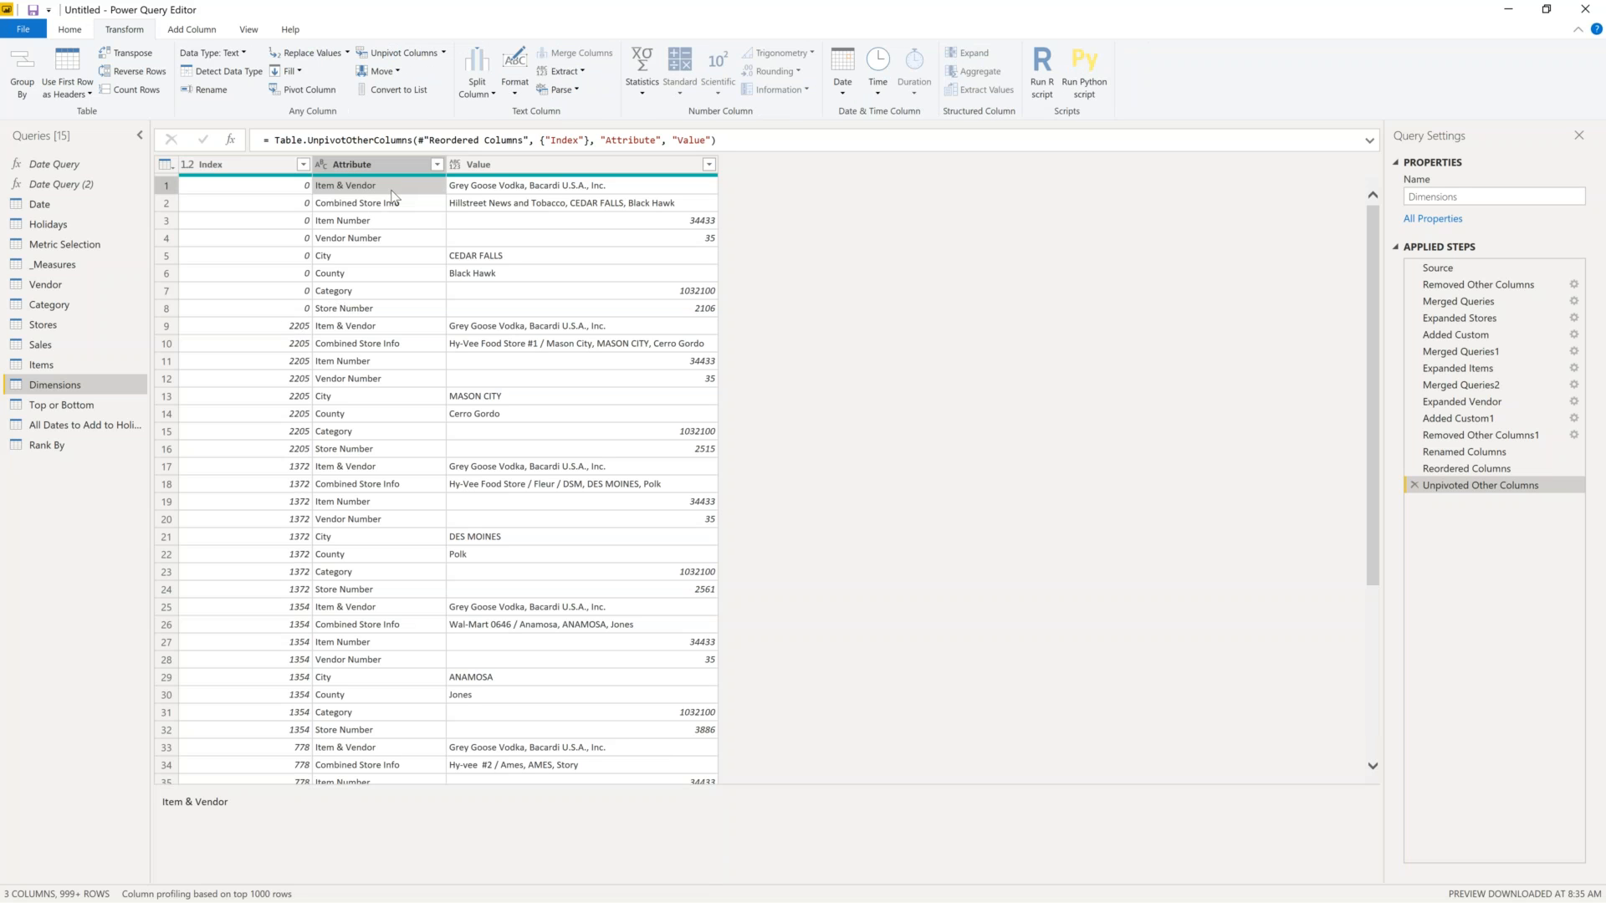
click(396, 207)
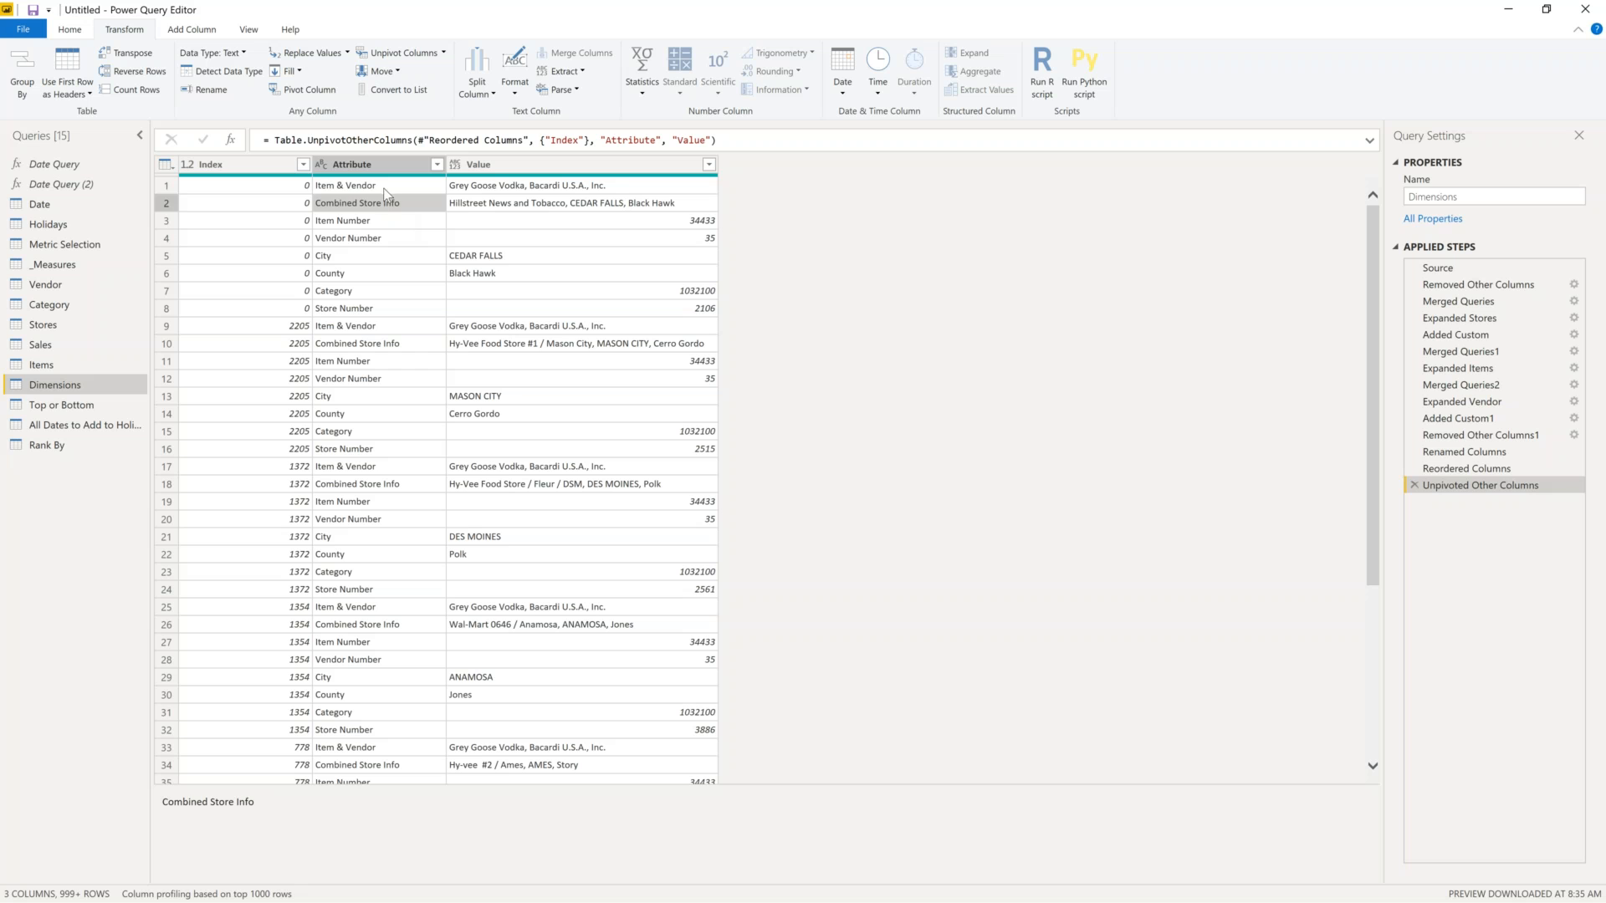
click(385, 190)
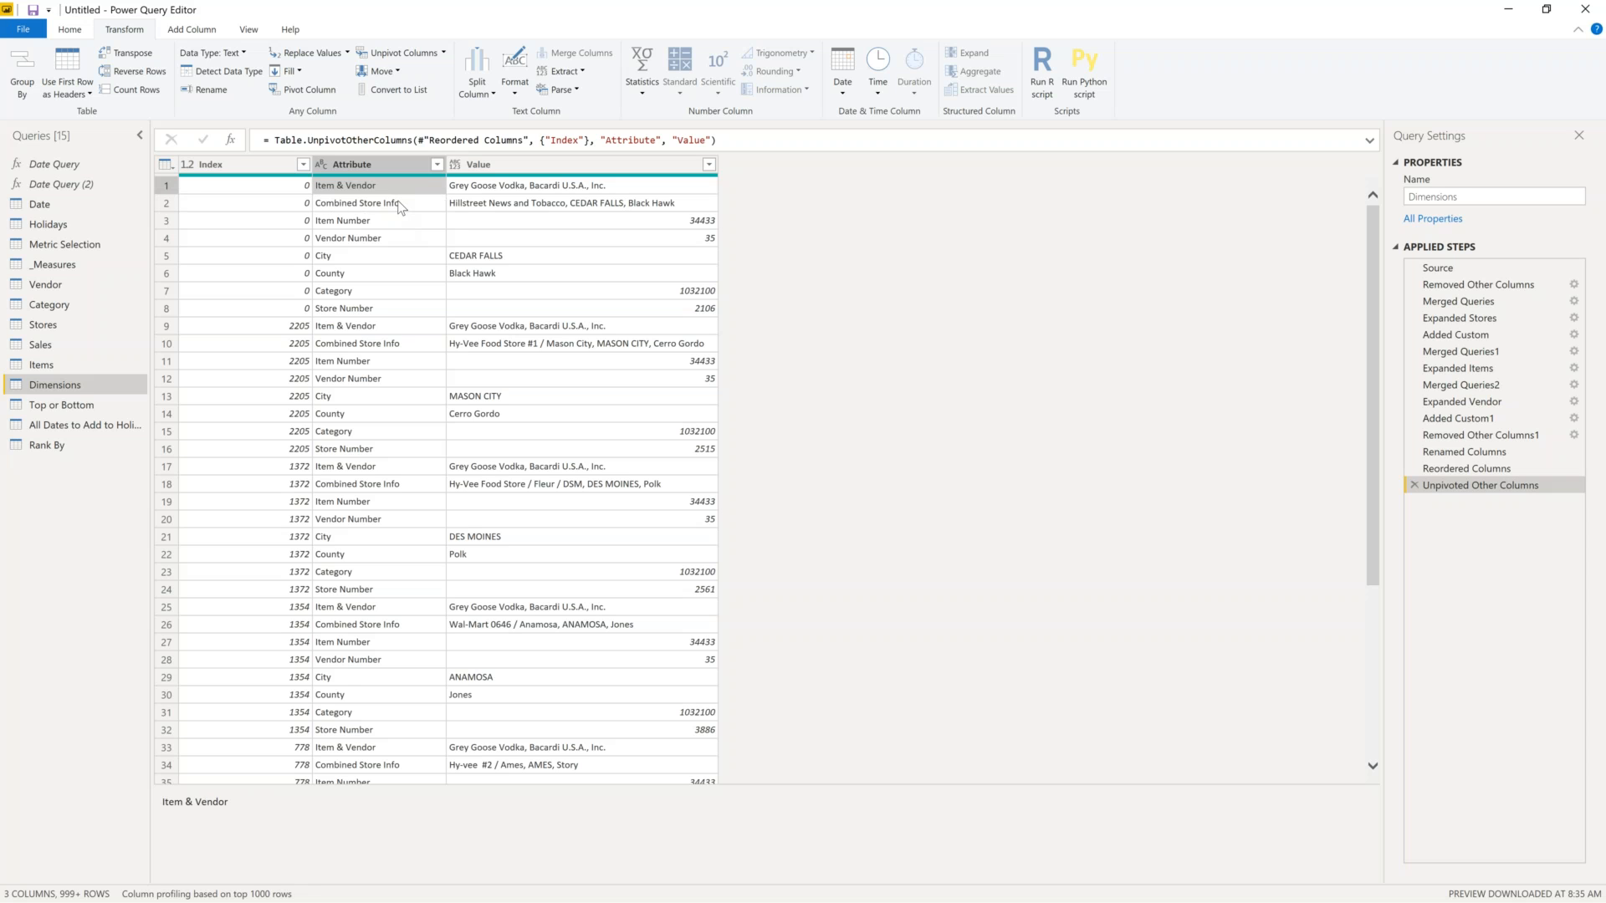
click(401, 208)
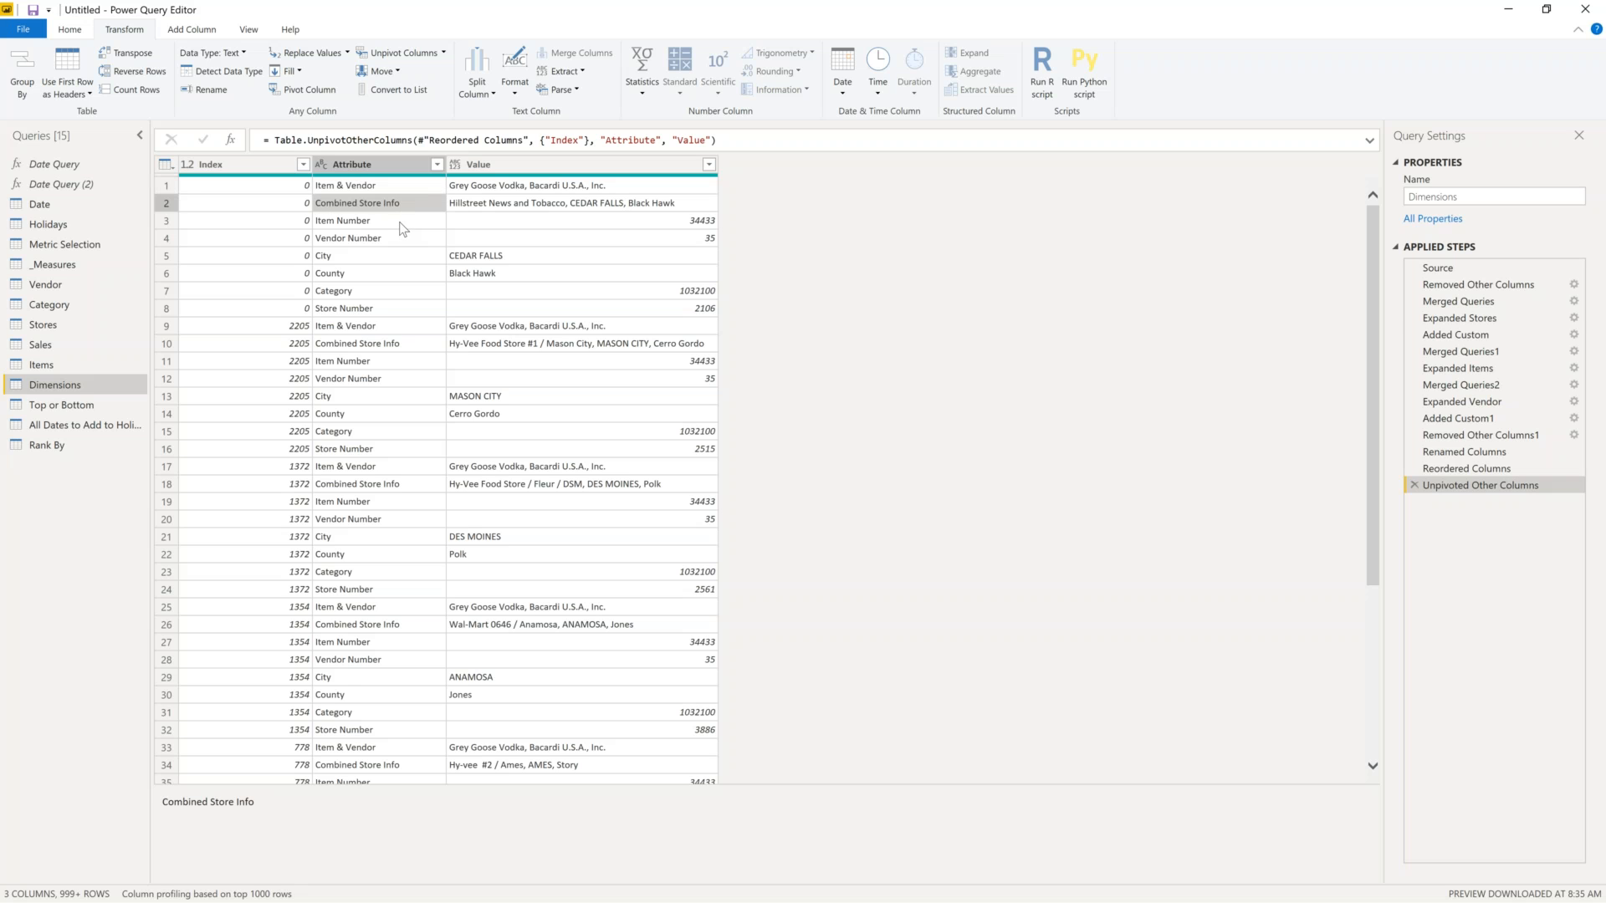
click(489, 188)
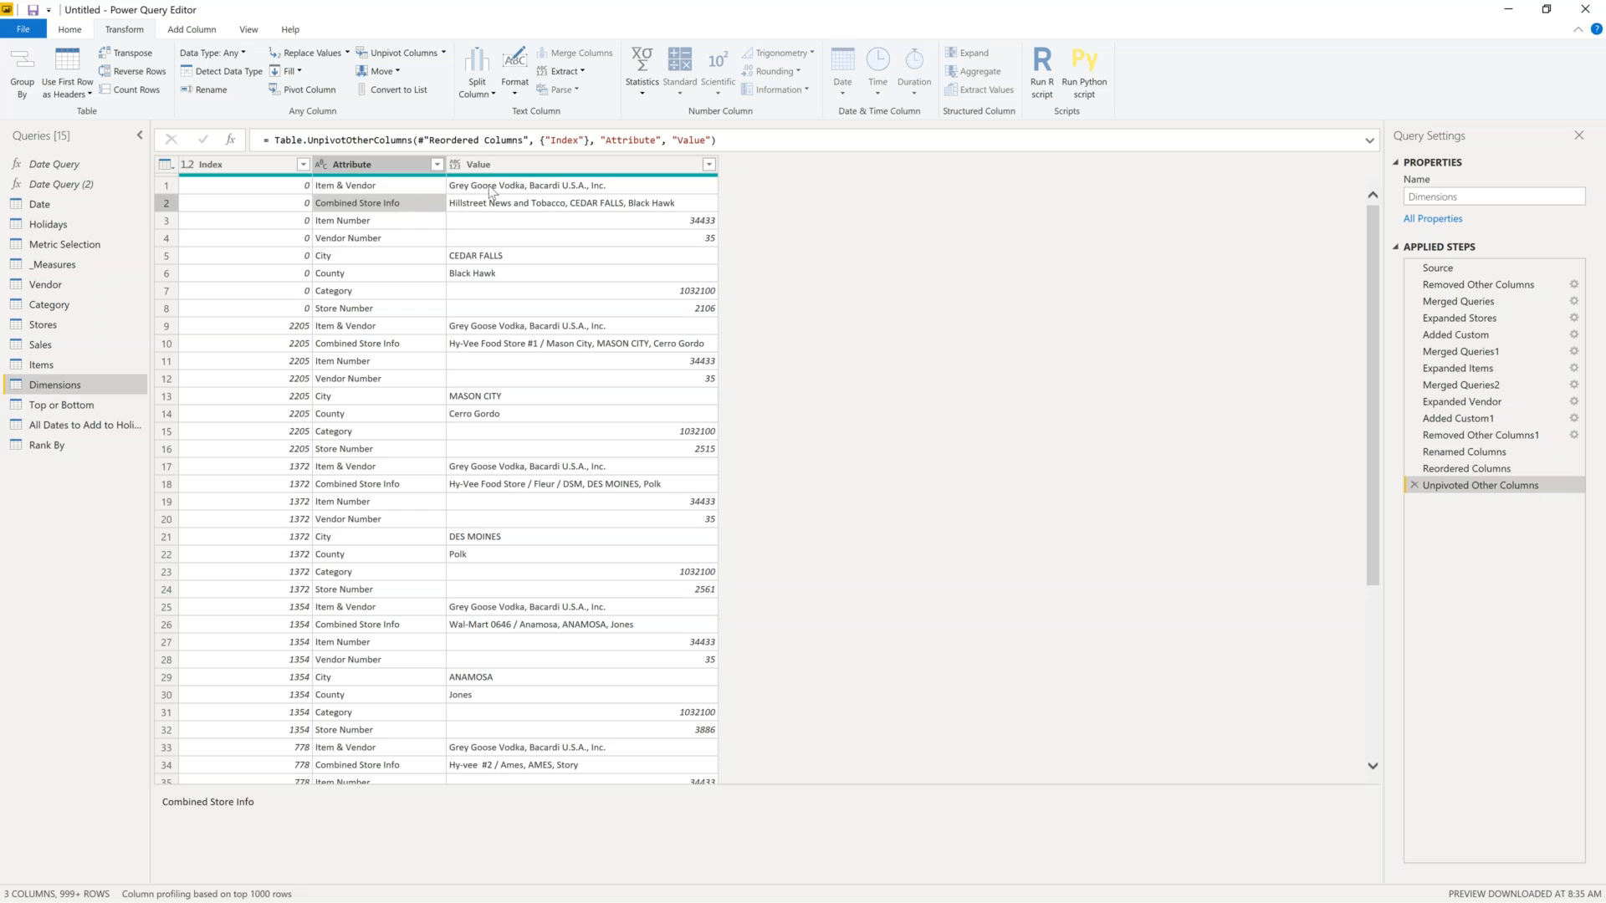
click(625, 206)
click(589, 223)
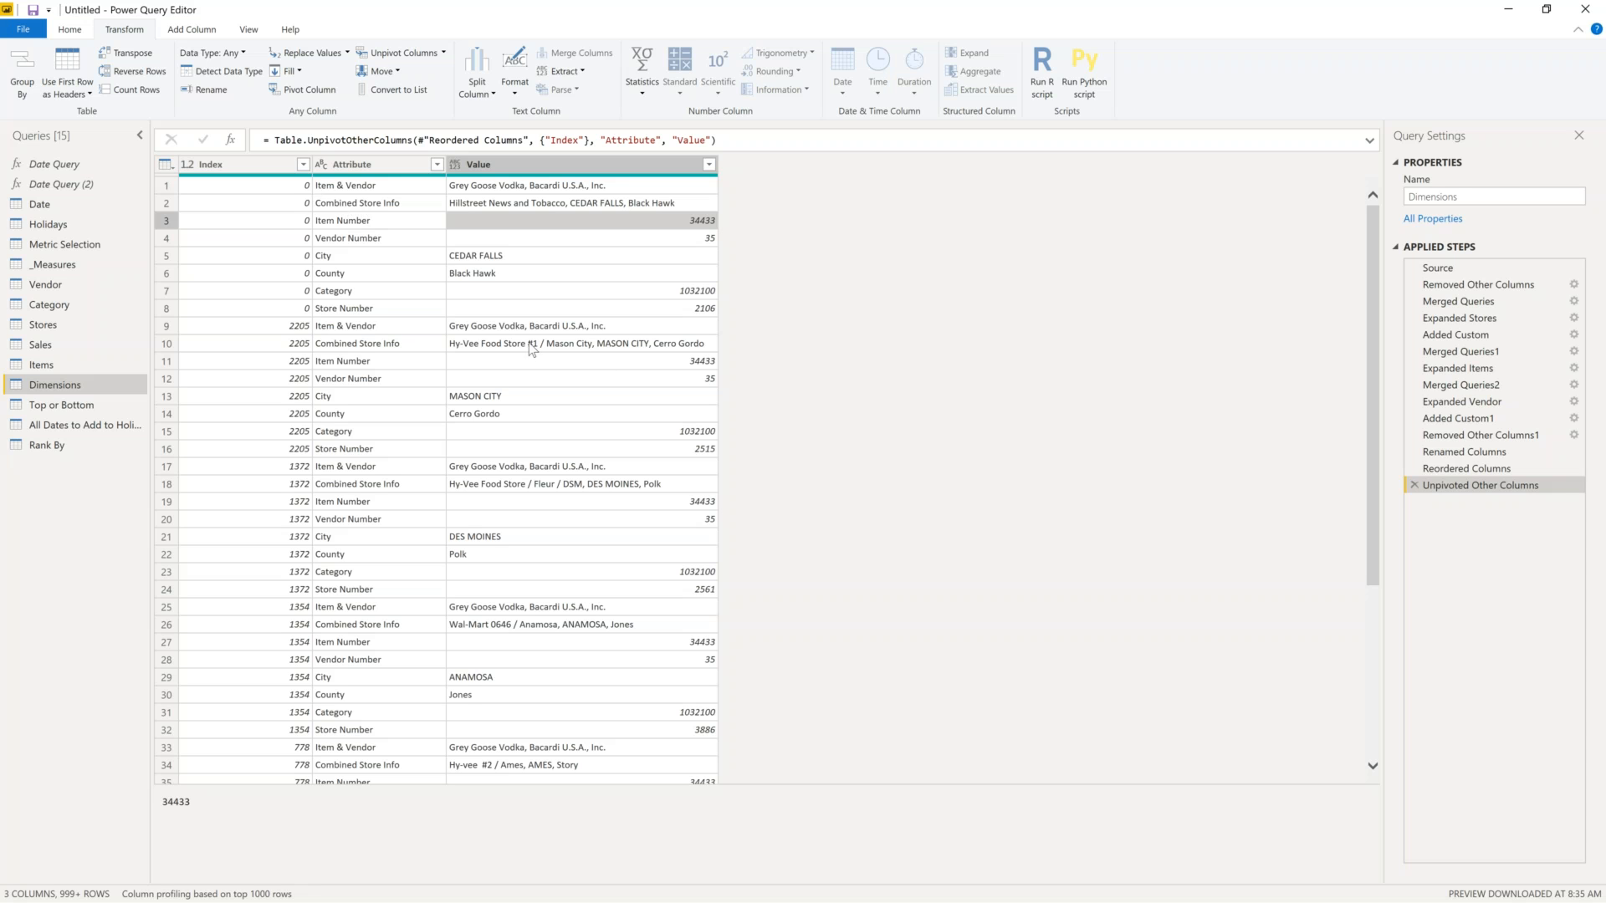
click(614, 330)
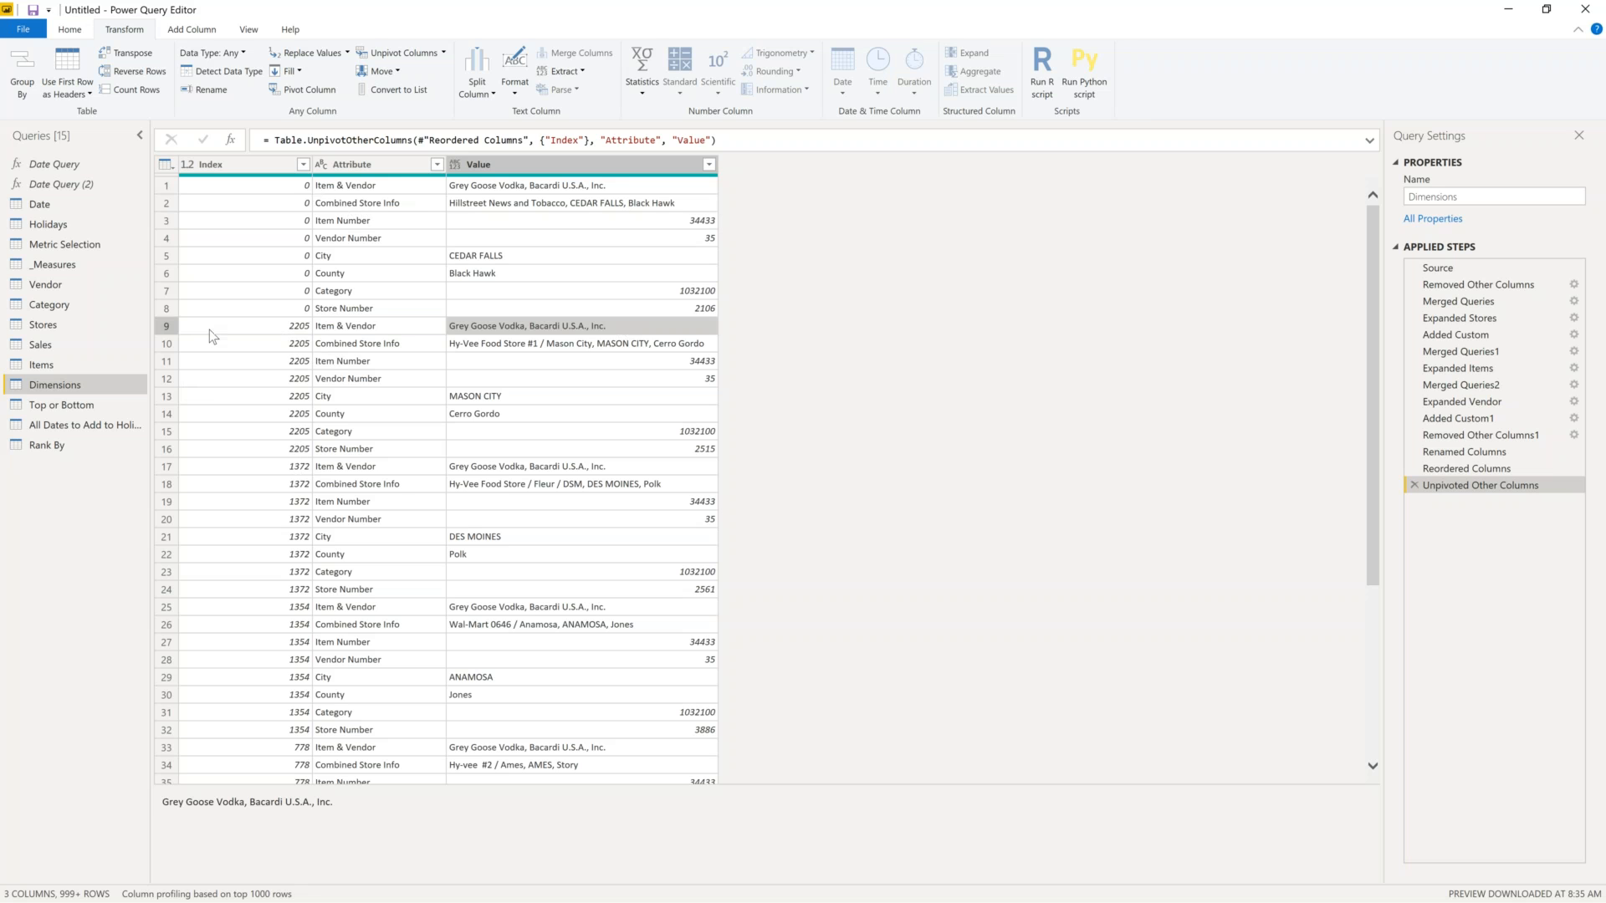
click(253, 453)
click(259, 472)
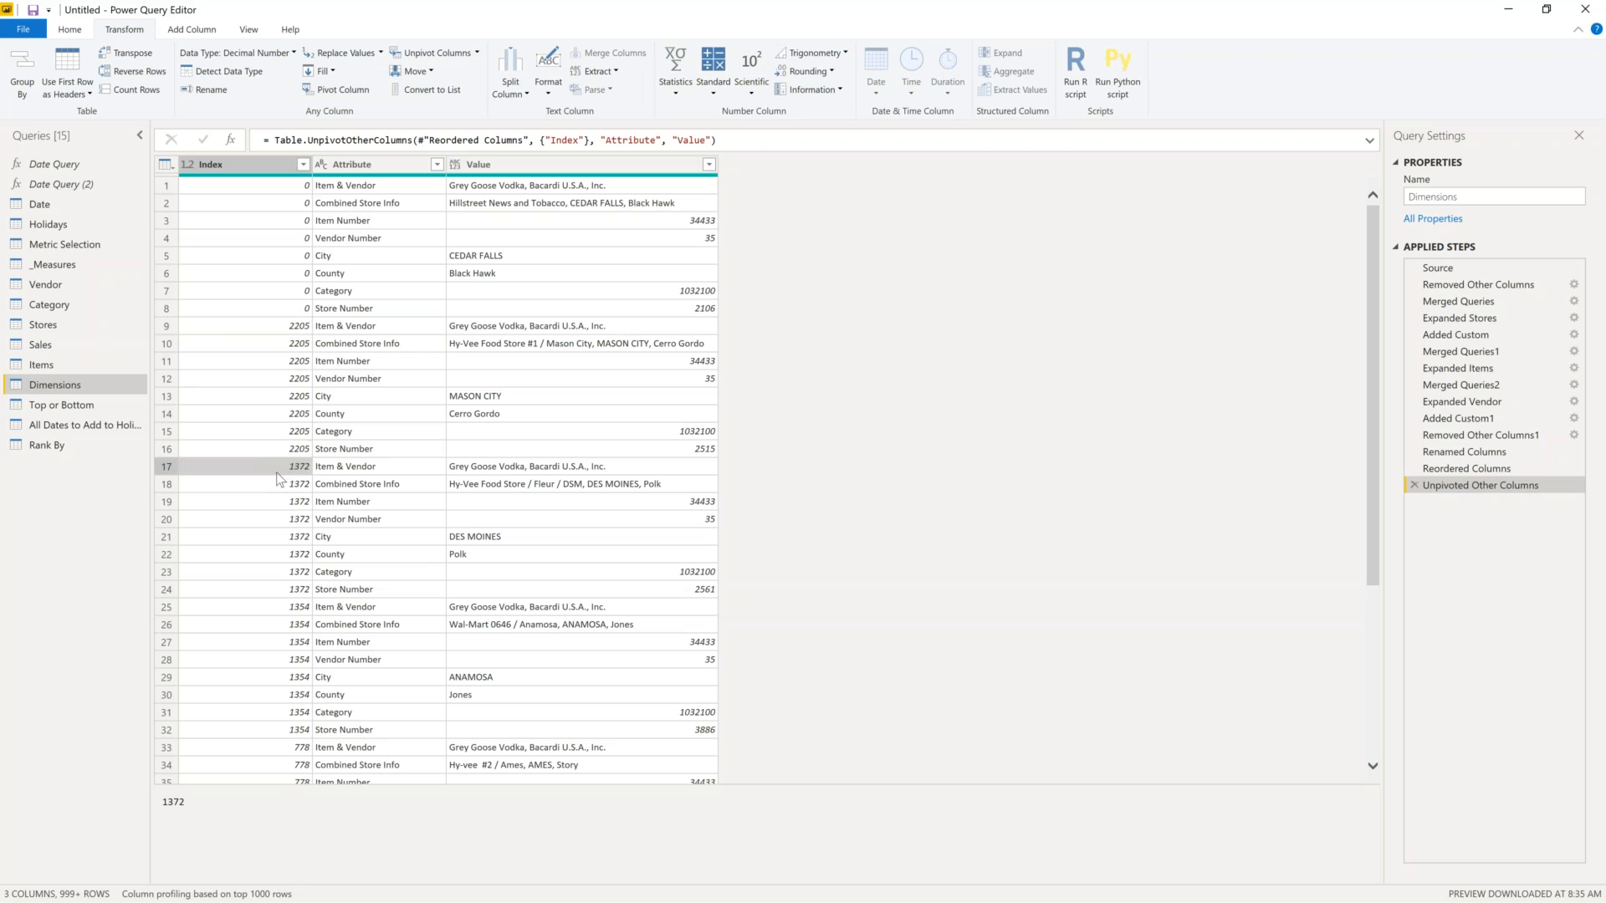
click(353, 470)
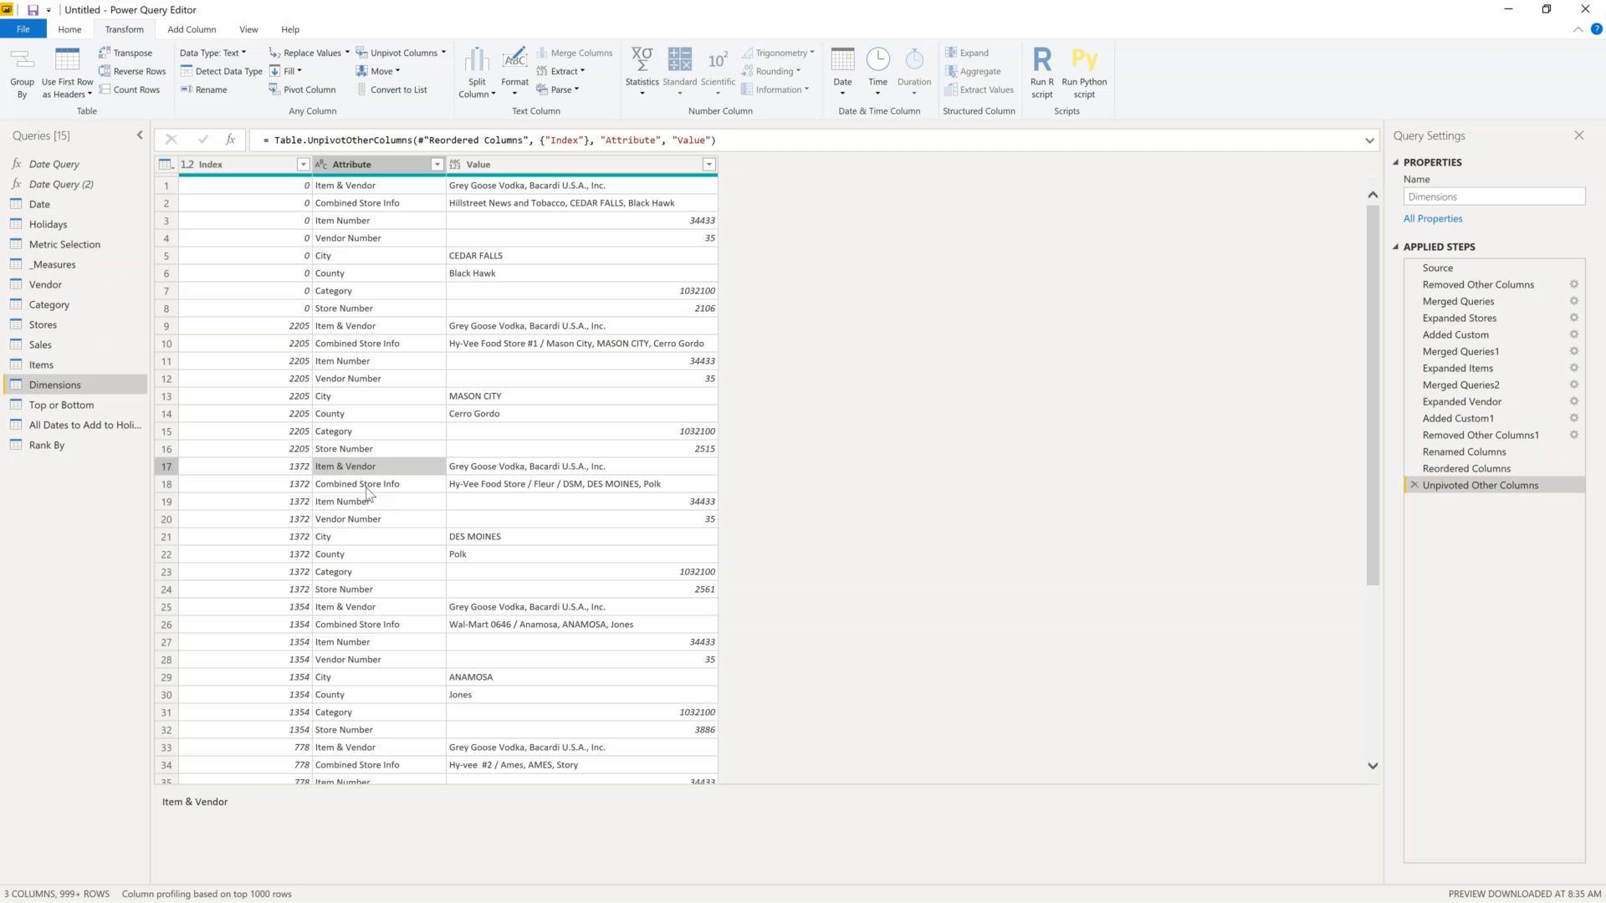
click(365, 485)
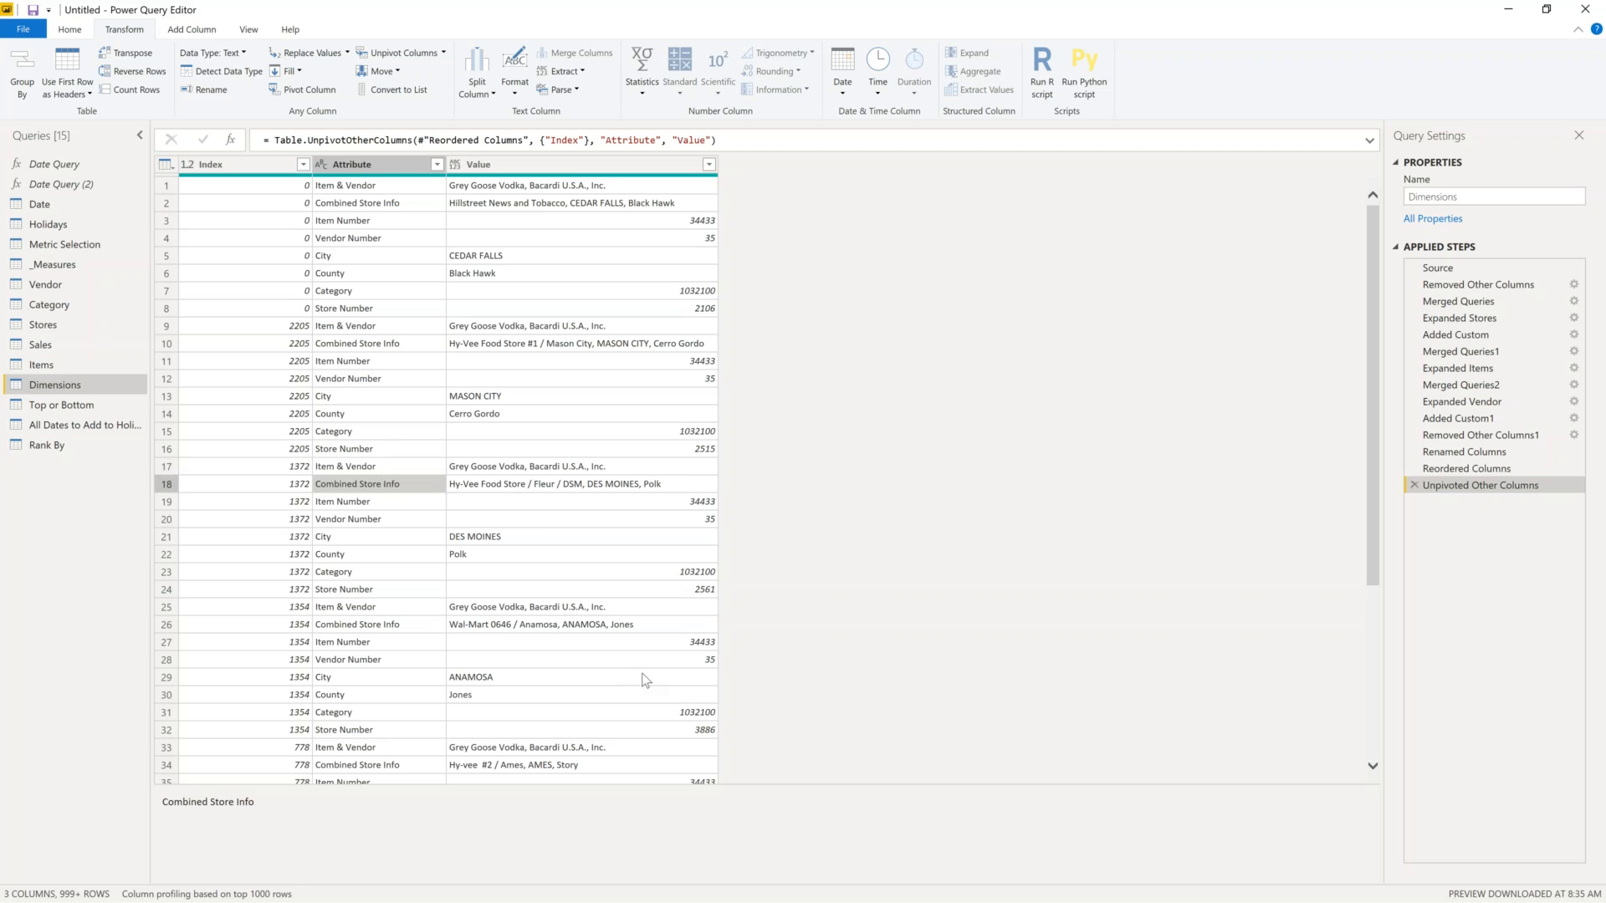